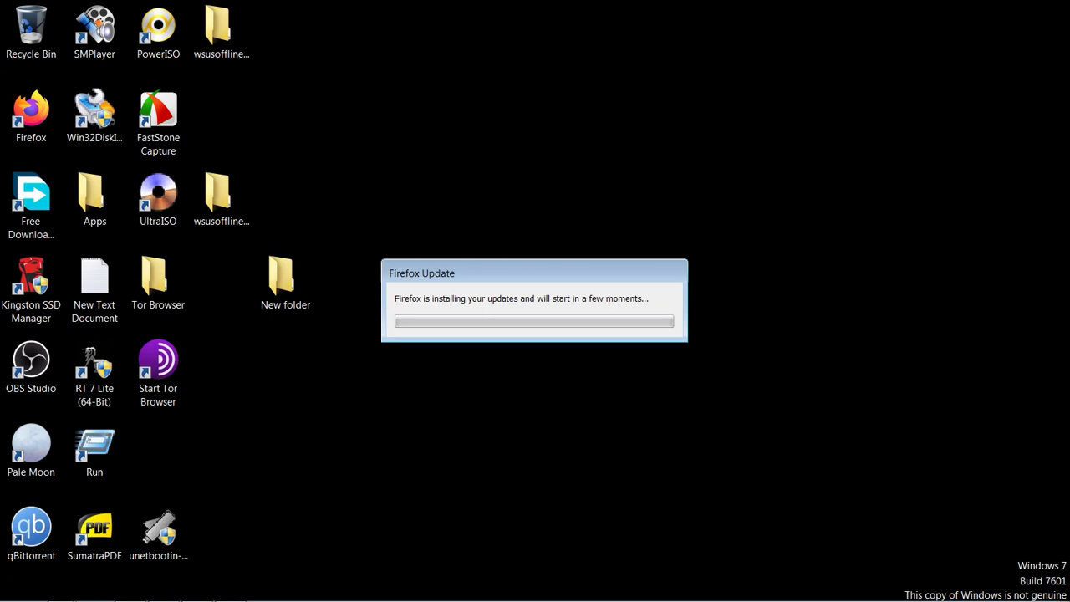
# Close the About Mozilla Firefox window and skim the What's New page about Mozilla VPN.
pyautogui.moveTo(534, 272); pyautogui.dragTo(533, 150)
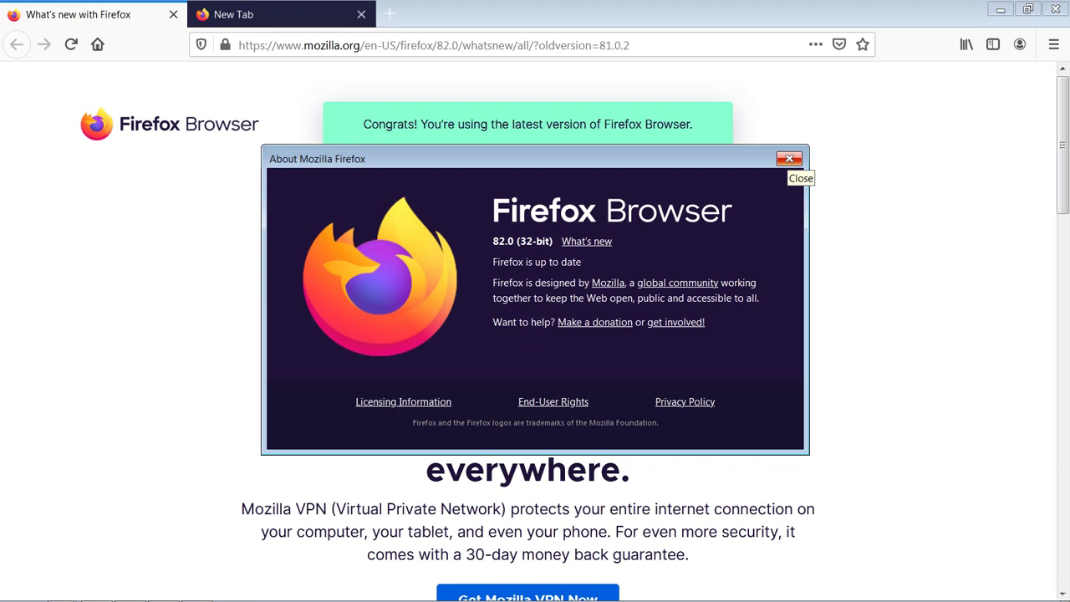
pyautogui.click(789, 158)
pyautogui.scroll(-10, 535, 334)
pyautogui.scroll(4, 536, 335)
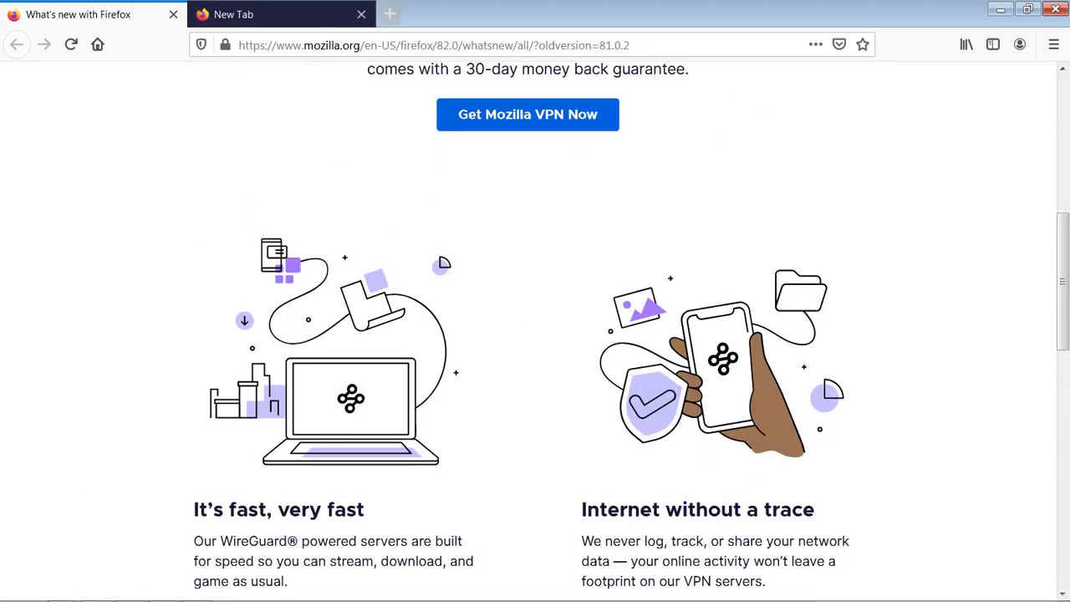
# Search Google for "brave" in the new tab and open the Brave.com - Download Brave Now result.
pyautogui.click(390, 14)
pyautogui.click(362, 14)
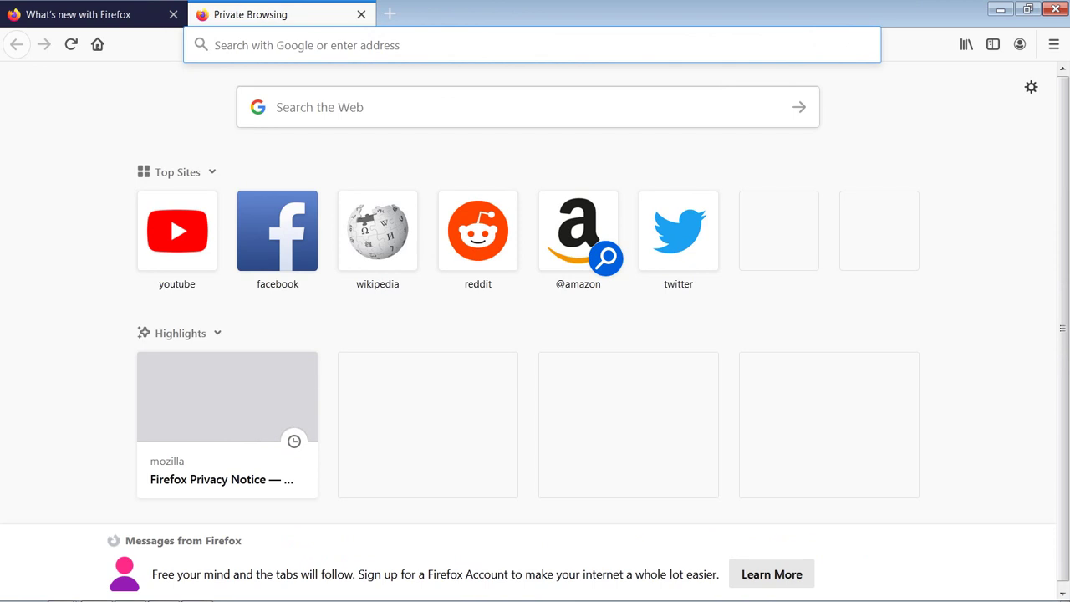
pyautogui.write('brave')
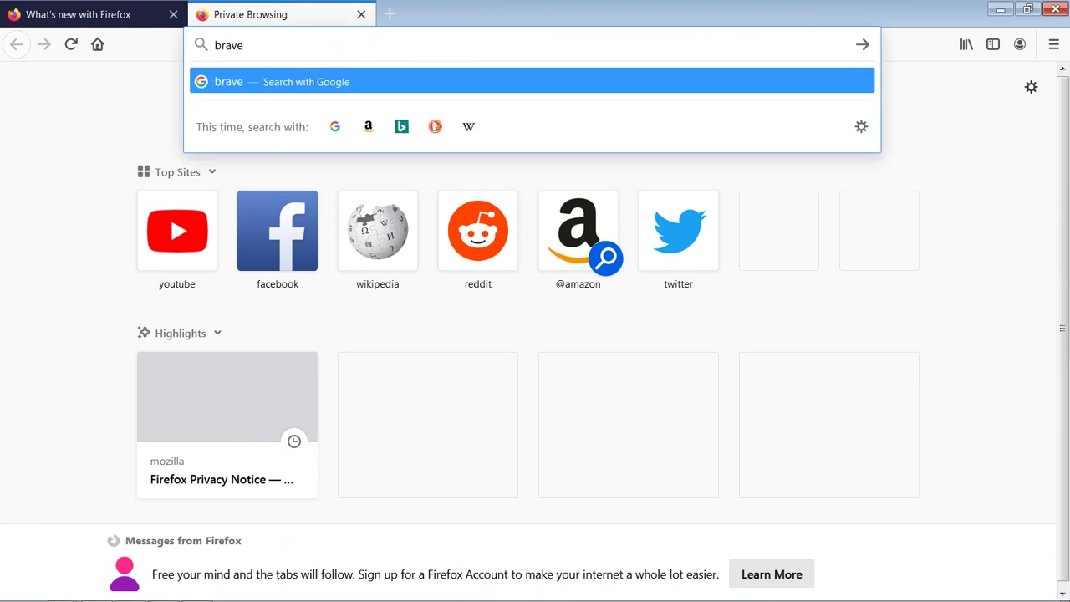
pyautogui.press('Return')
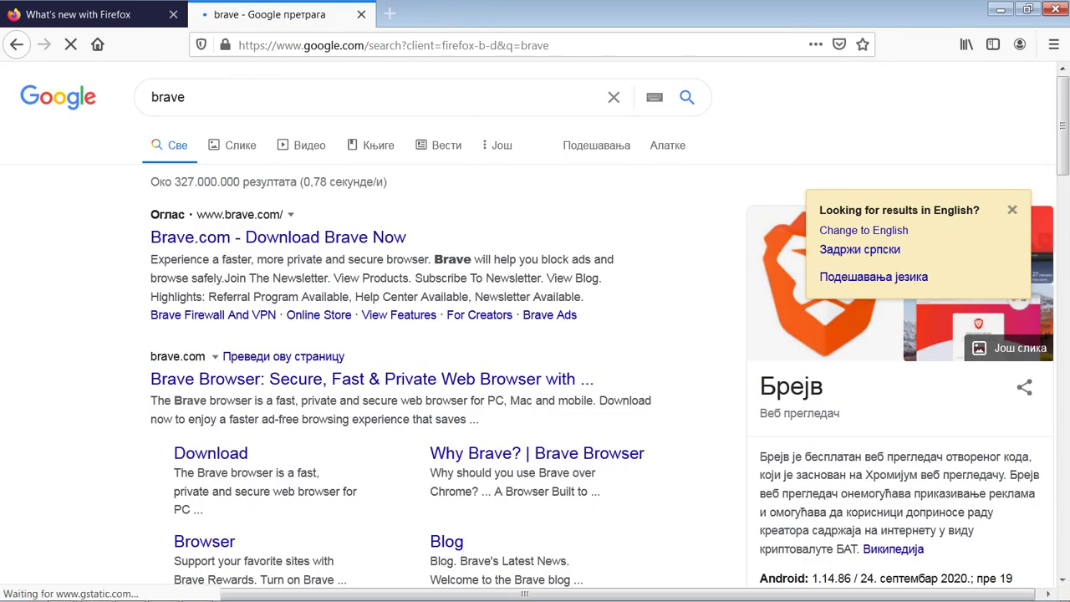
pyautogui.click(278, 236)
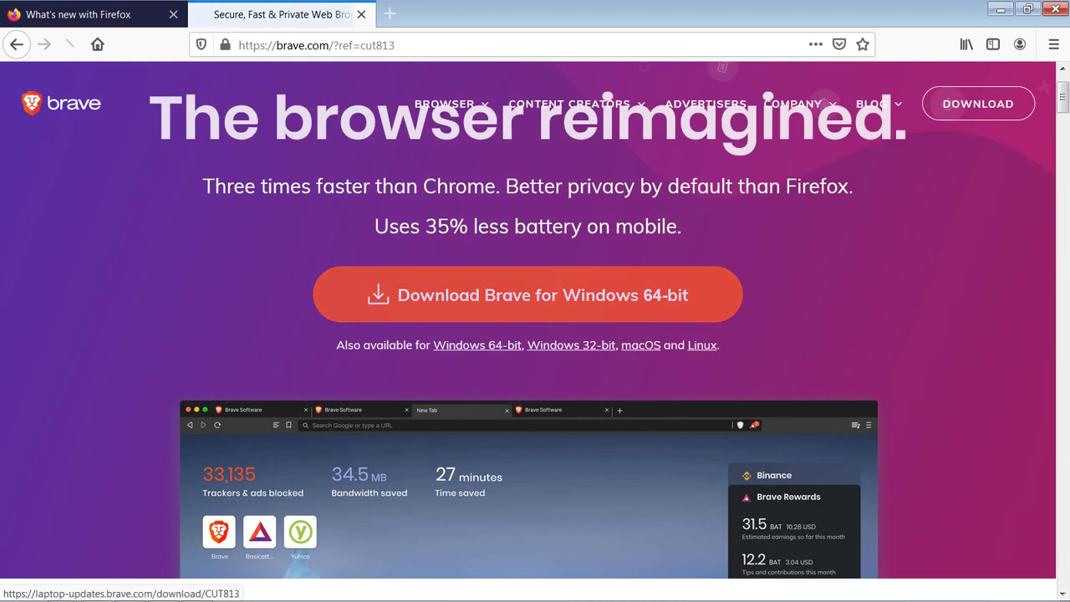
# Download the Windows 32-bit Brave installer, saving it as BraveBrowserSetup32 in Downloads, and run it.
pyautogui.scroll(-3, 527, 294)
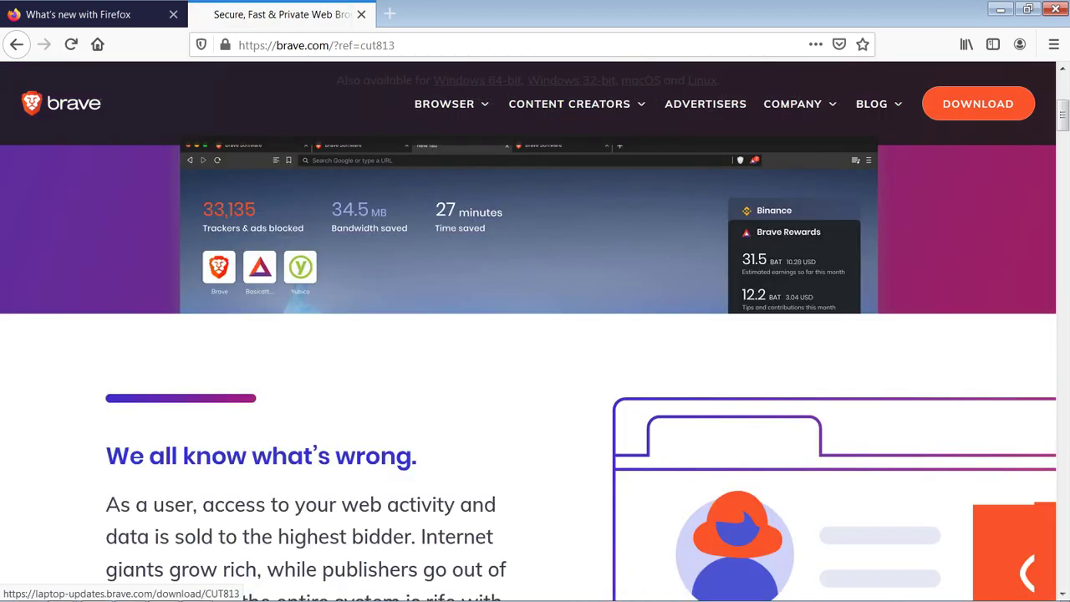
pyautogui.scroll(4, 527, 382)
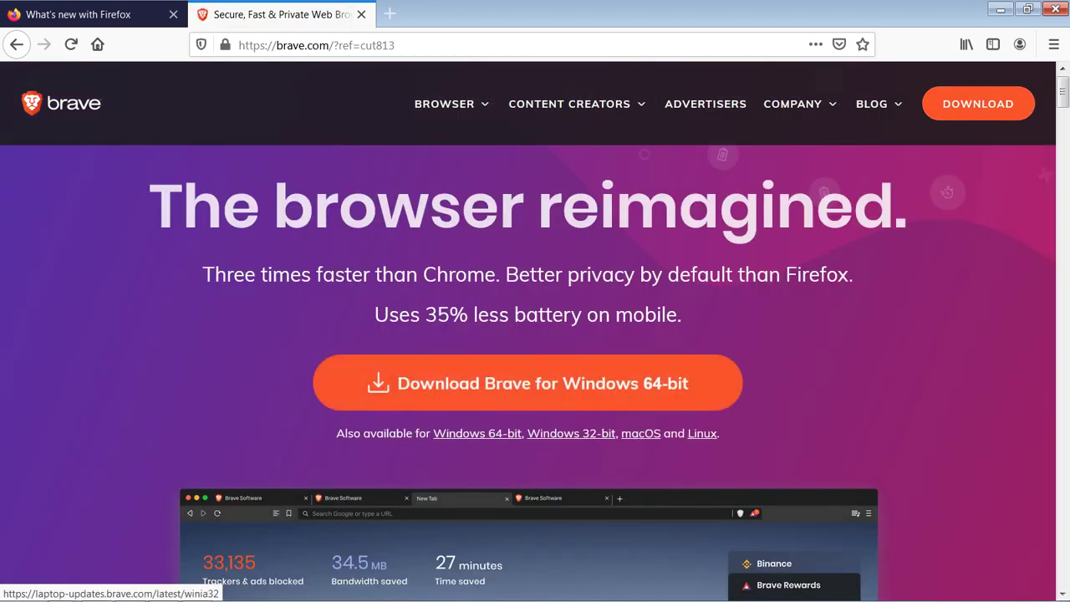
pyautogui.click(527, 383)
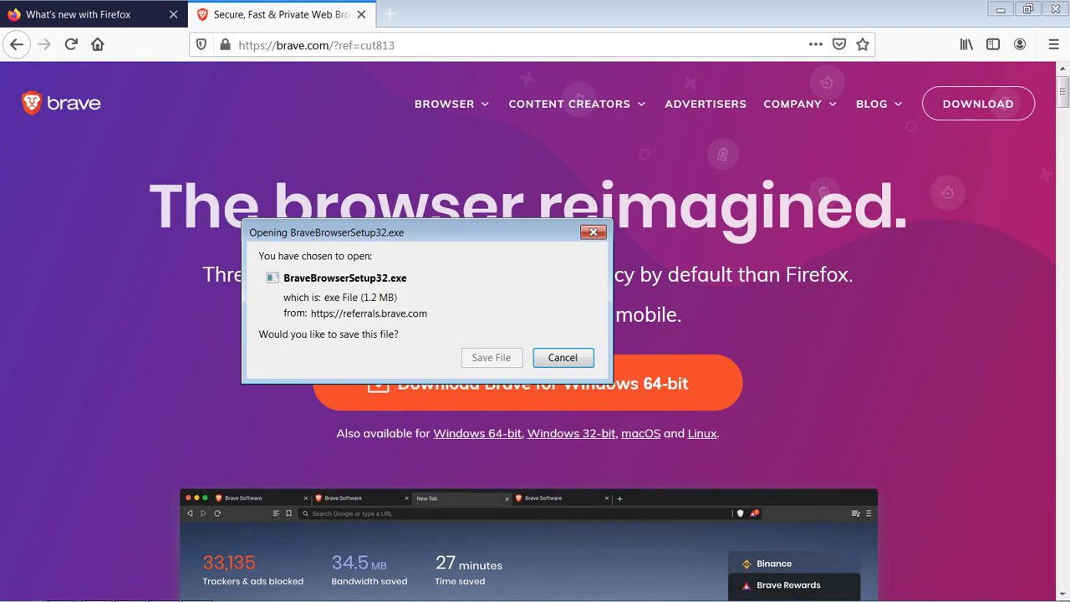
pyautogui.press('Return')
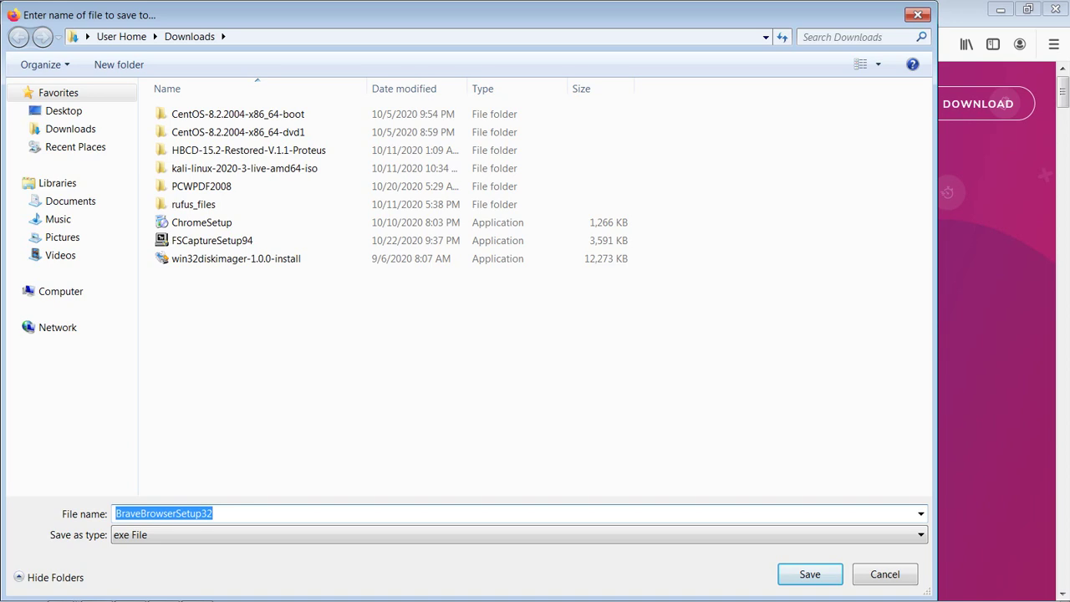
pyautogui.press('Return')
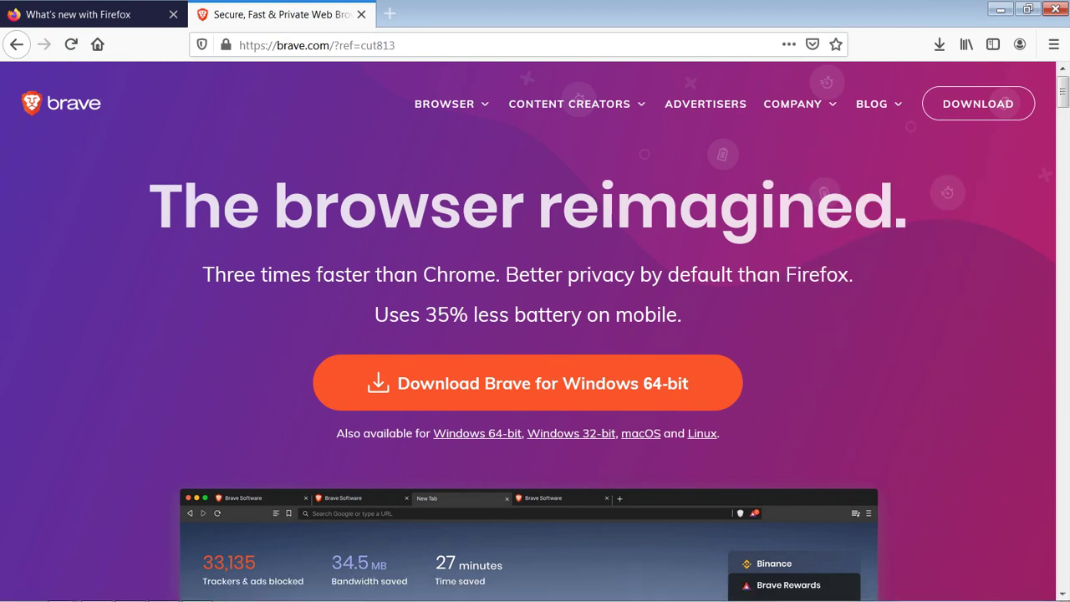
pyautogui.click(939, 45)
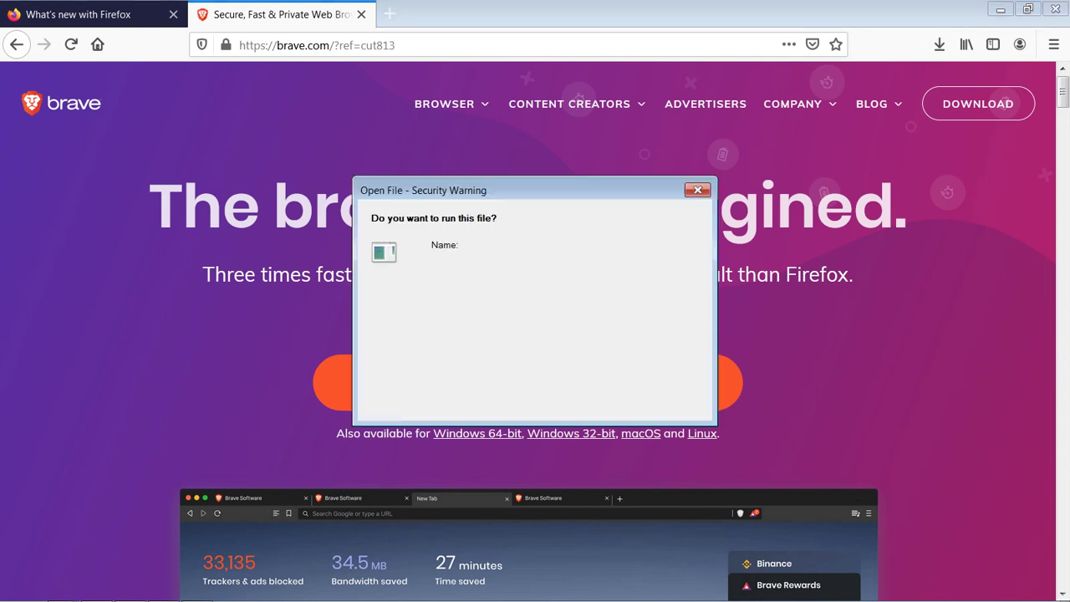
pyautogui.press('Return')
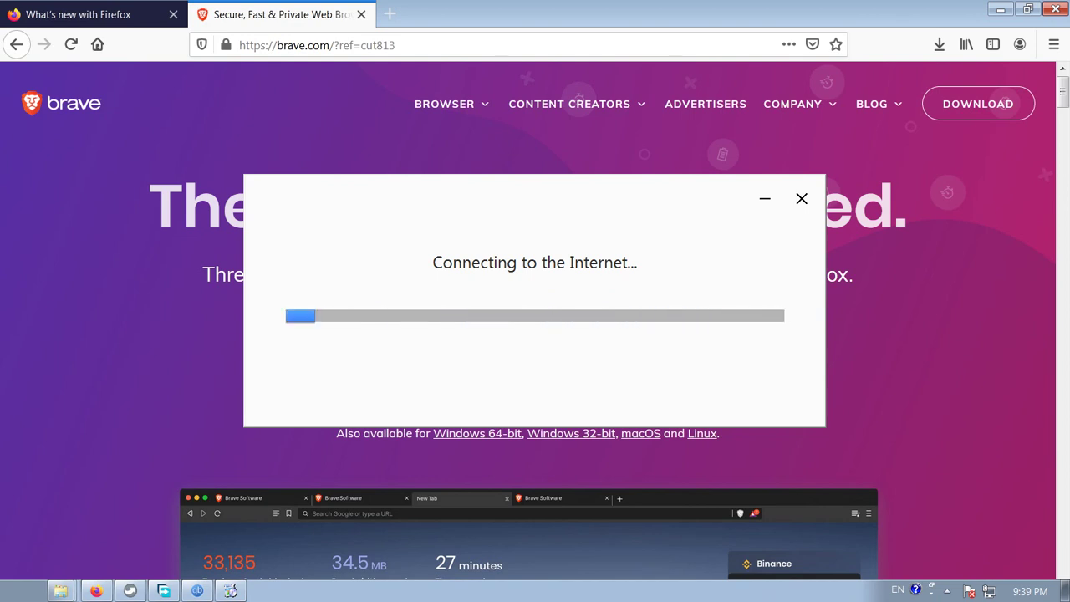
# Look through the Brave home page's sections on ads, speed, private browsing and Brave Rewards, including the press quotes.
pyautogui.scroll(-1, 528, 335)
pyautogui.scroll(-4, 528, 334)
pyautogui.scroll(5, 528, 334)
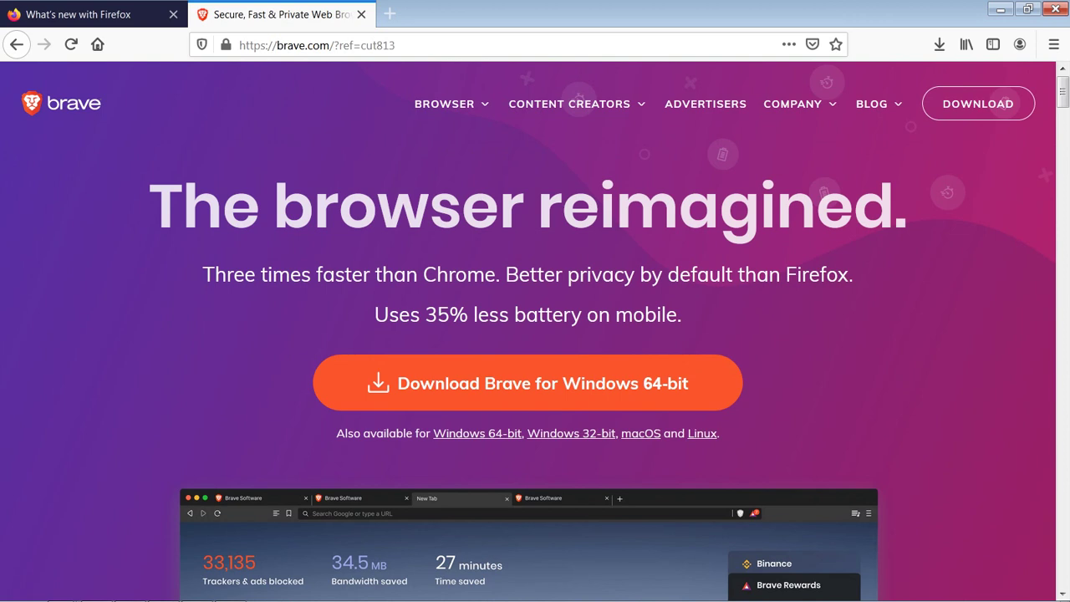
pyautogui.scroll(-8, 535, 335)
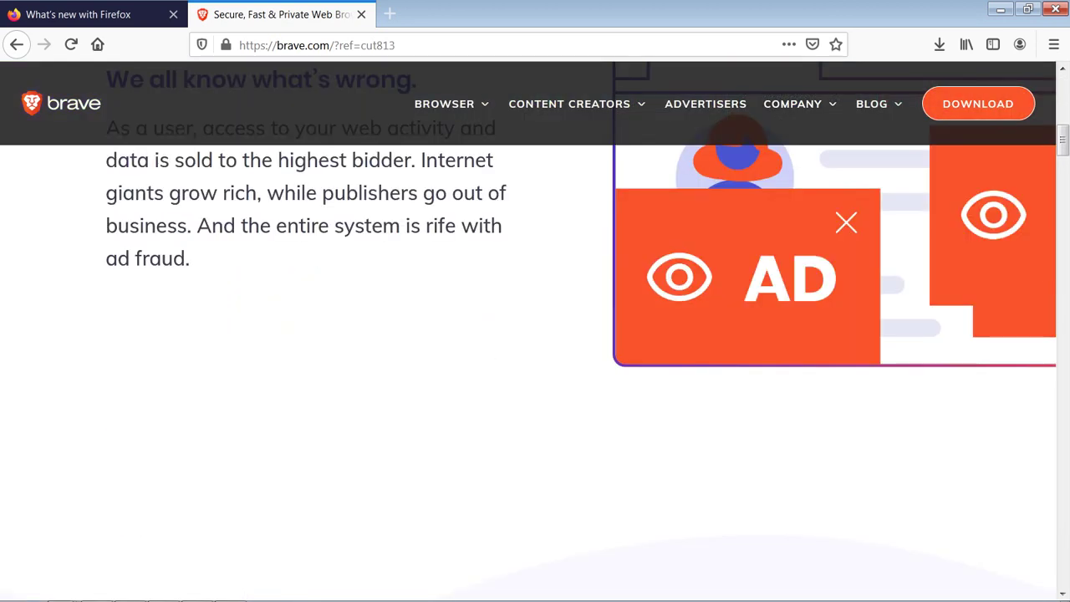
pyautogui.scroll(-8, 535, 334)
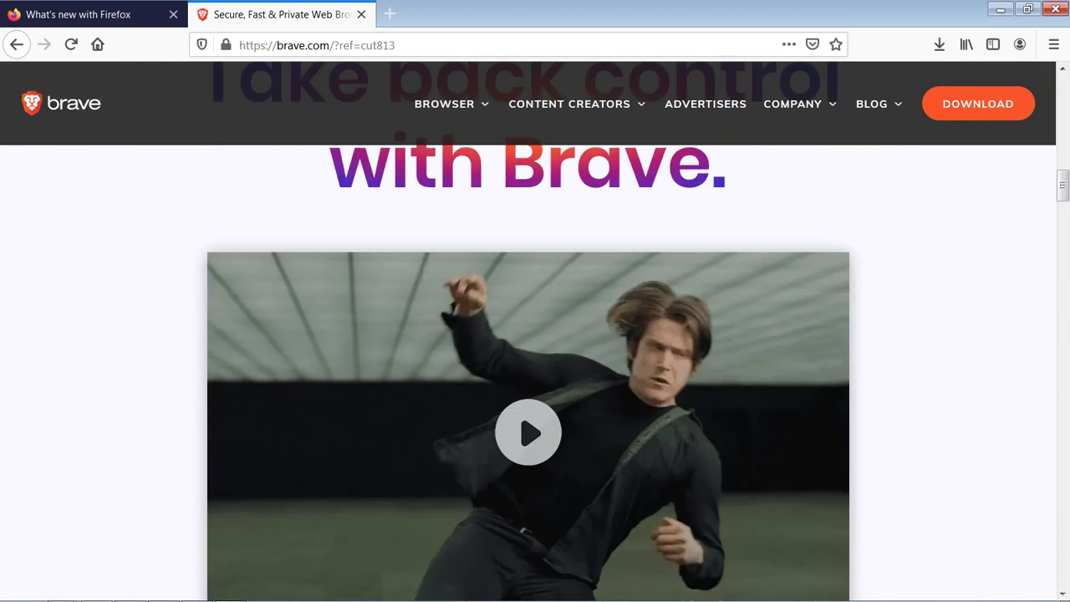
pyautogui.scroll(-10, 535, 334)
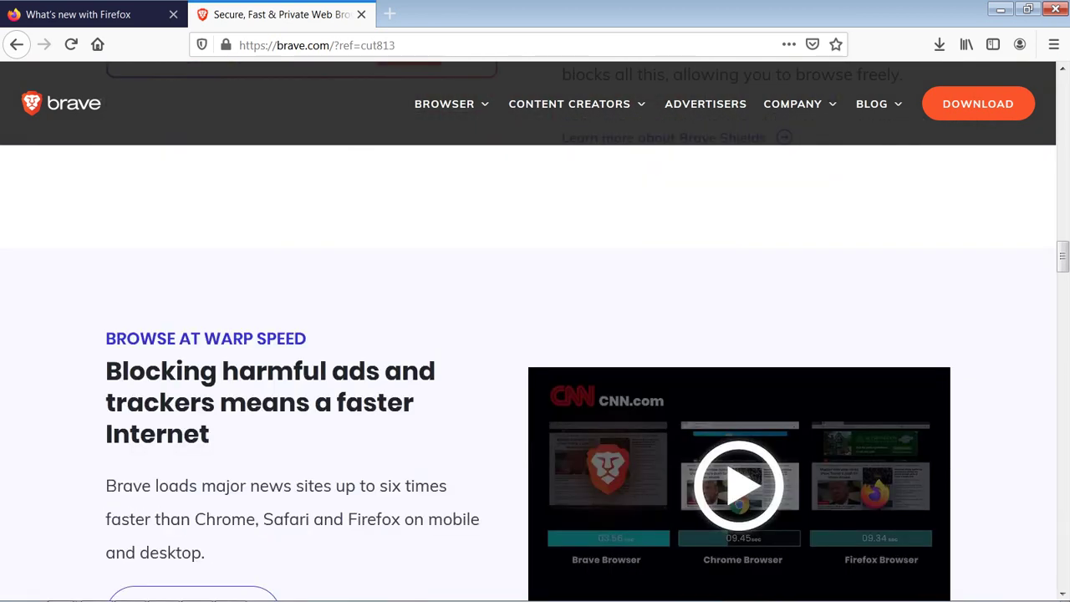
pyautogui.scroll(-5, 535, 334)
pyautogui.scroll(4, 535, 334)
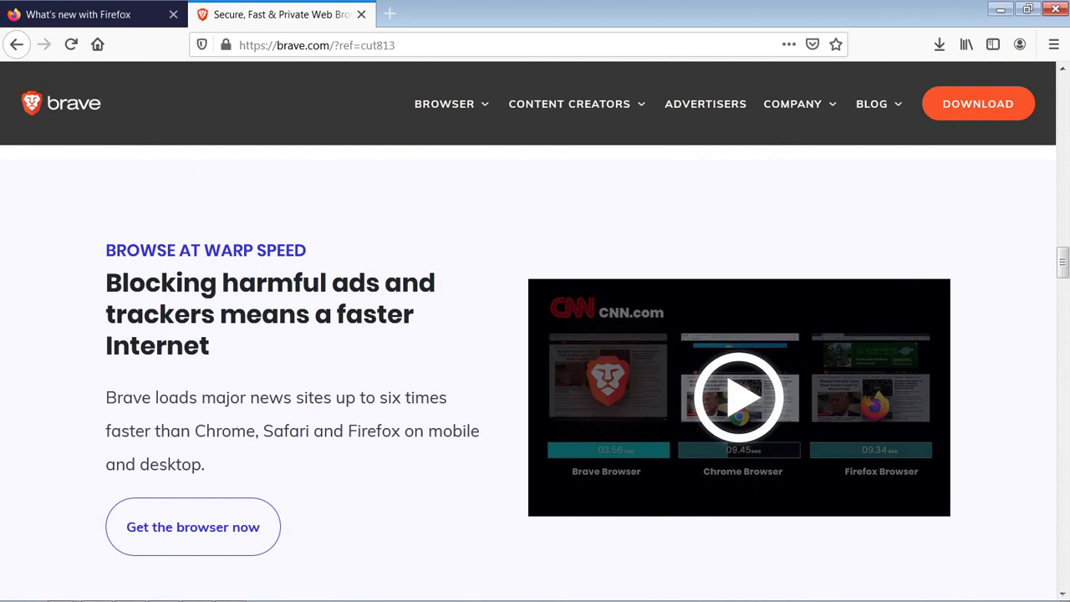
pyautogui.scroll(-3, 535, 334)
pyautogui.scroll(2, 535, 334)
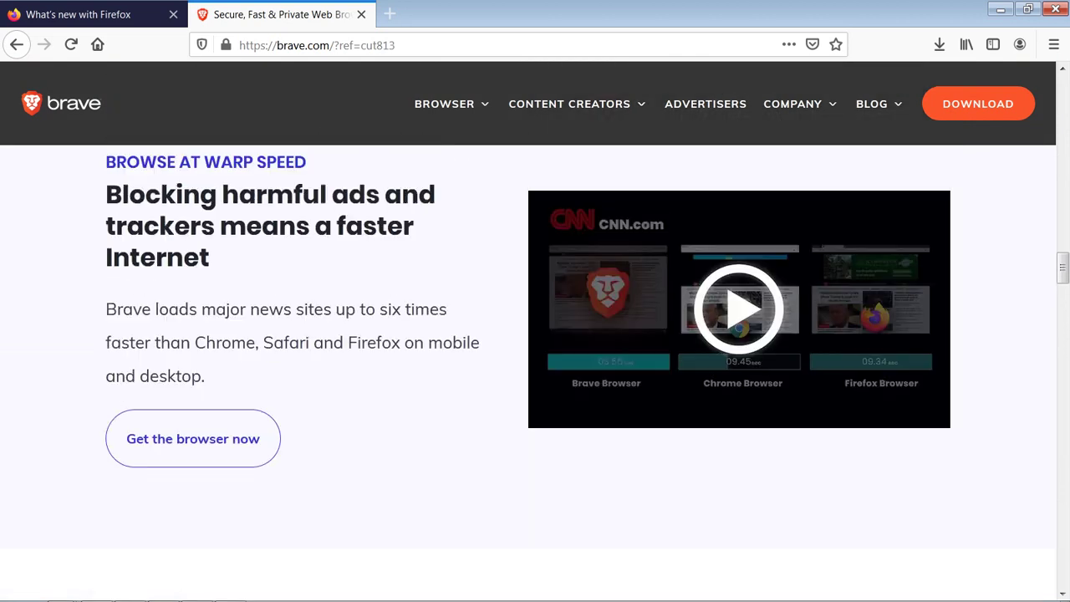
pyautogui.scroll(-15, 535, 334)
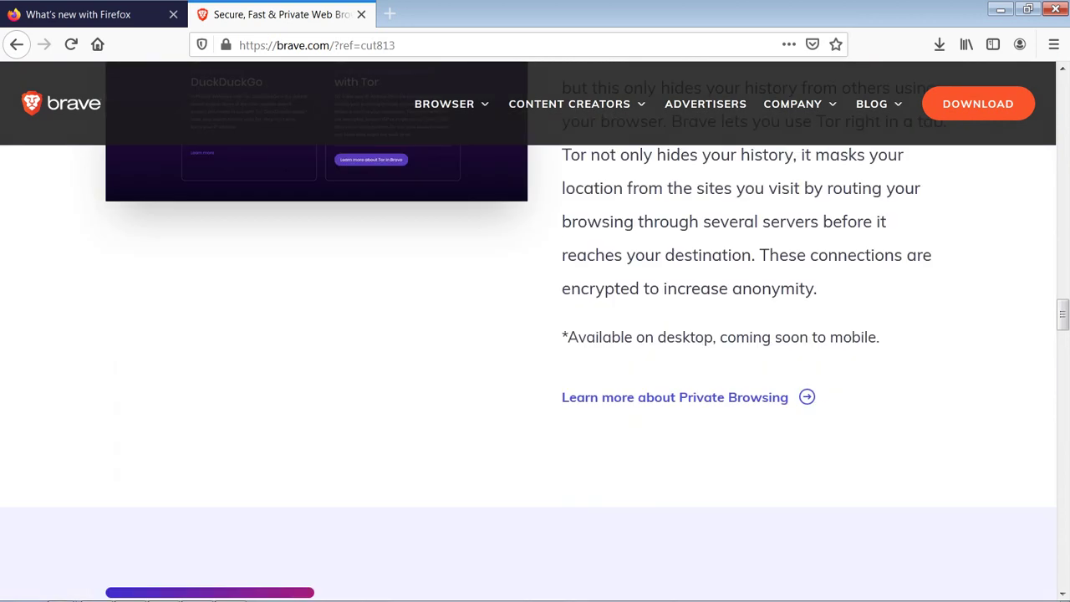
pyautogui.scroll(-10, 535, 335)
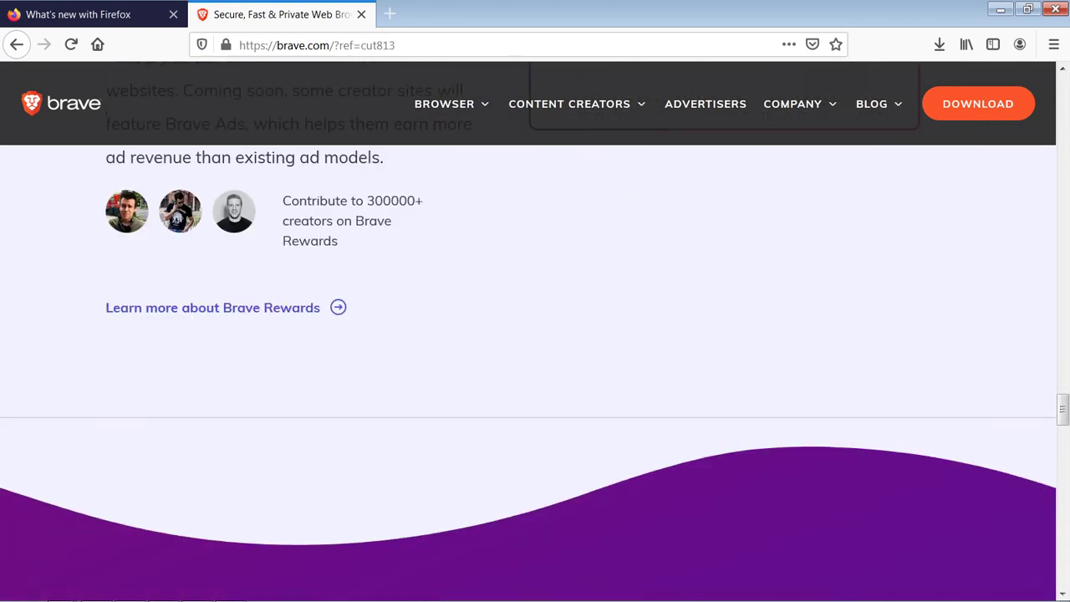
pyautogui.scroll(-3, 535, 335)
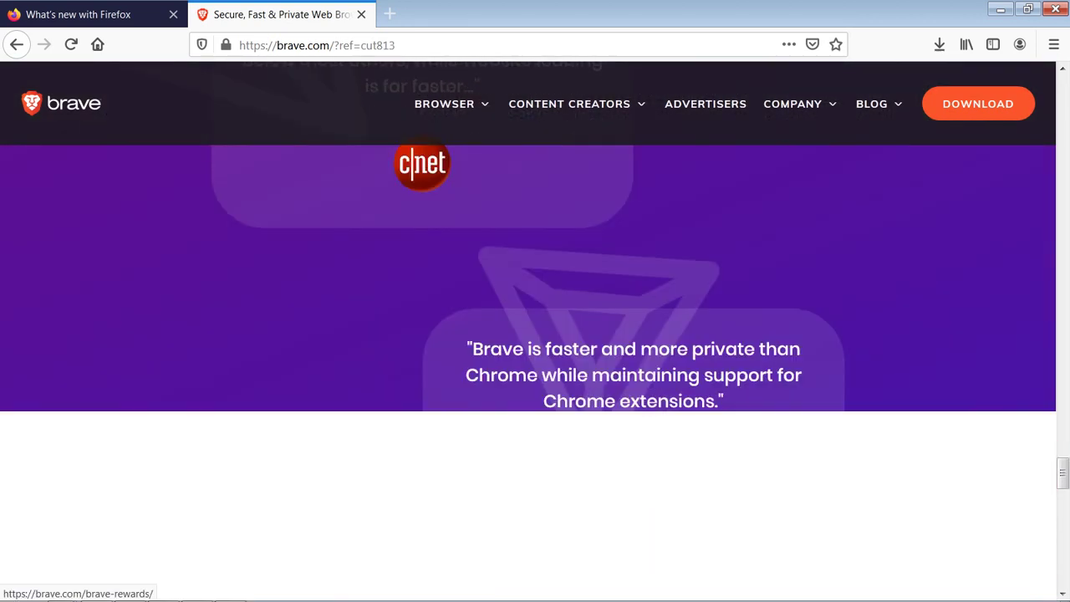
pyautogui.scroll(2, 535, 335)
pyautogui.scroll(4, 535, 335)
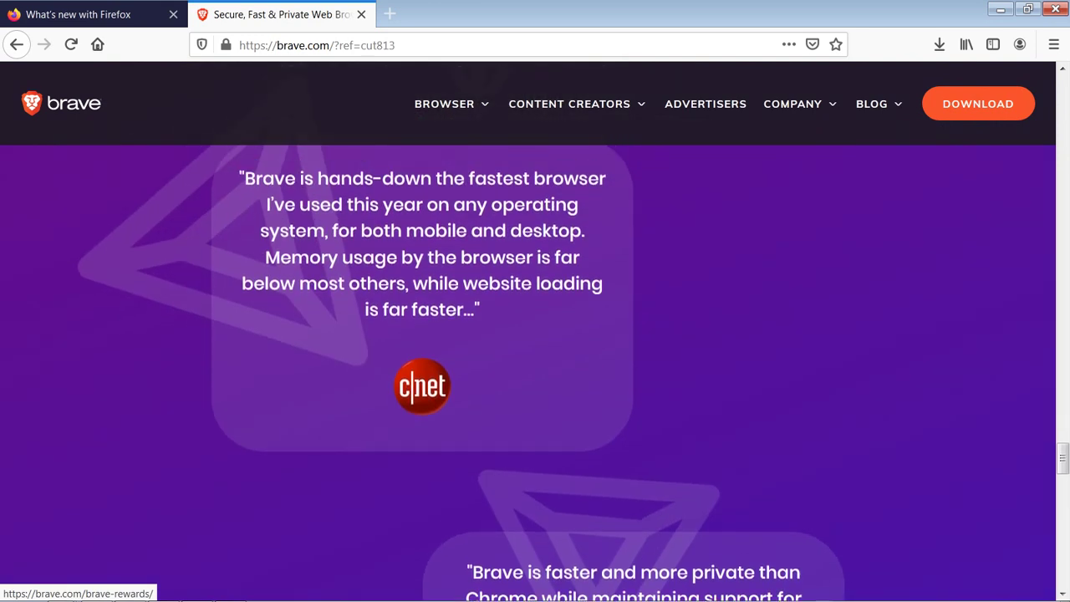
pyautogui.scroll(-4, 535, 334)
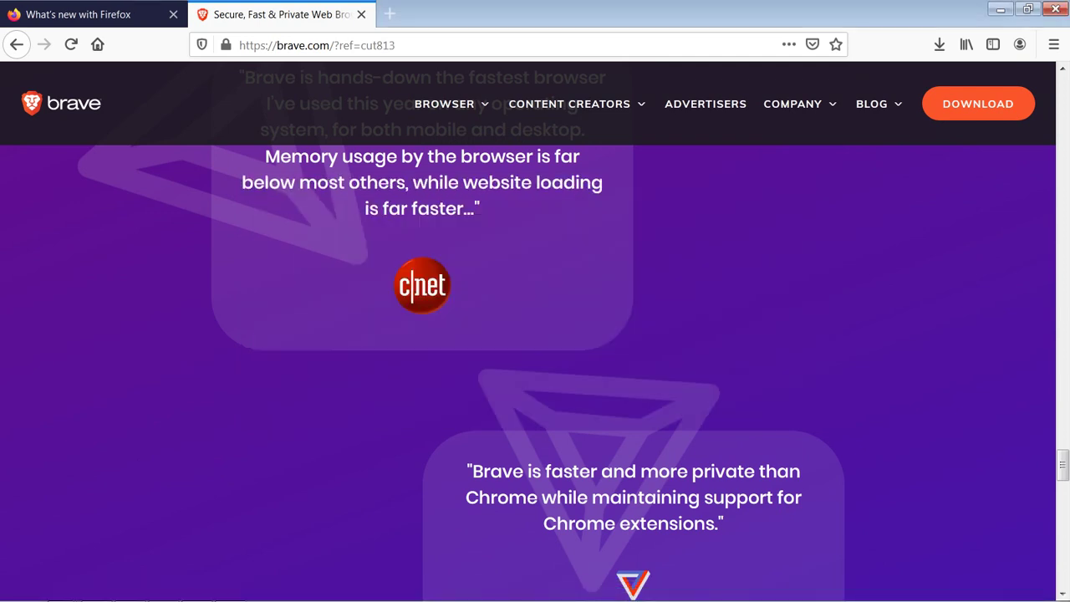
pyautogui.scroll(-3, 535, 334)
pyautogui.scroll(-4, 535, 335)
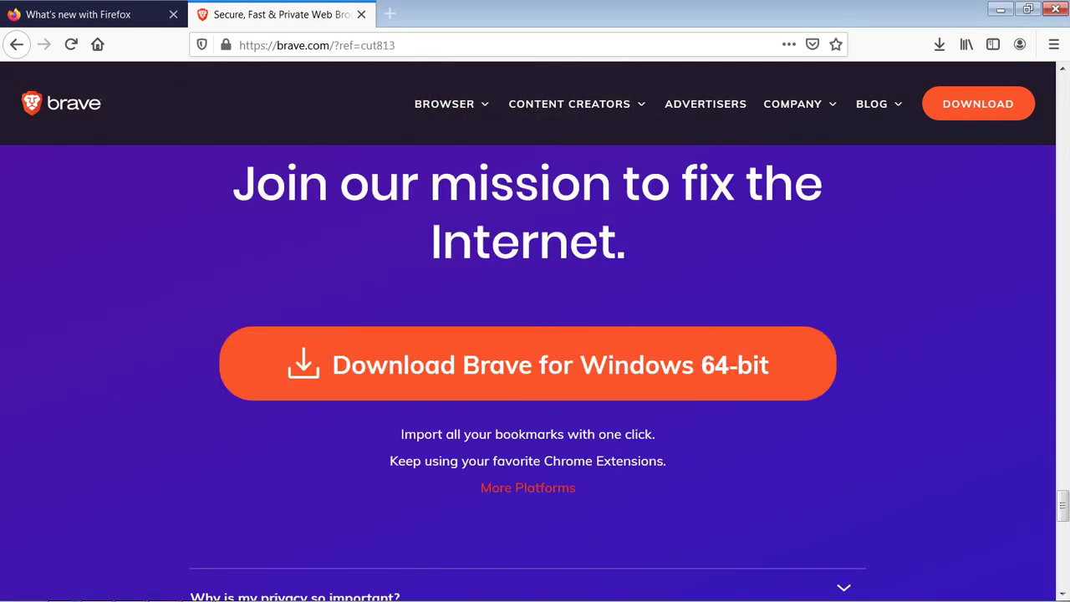
# Expand and read the FAQ answers to "Is Brave free?" and "Can I install extensions in Brave?".
pyautogui.scroll(-3, 535, 335)
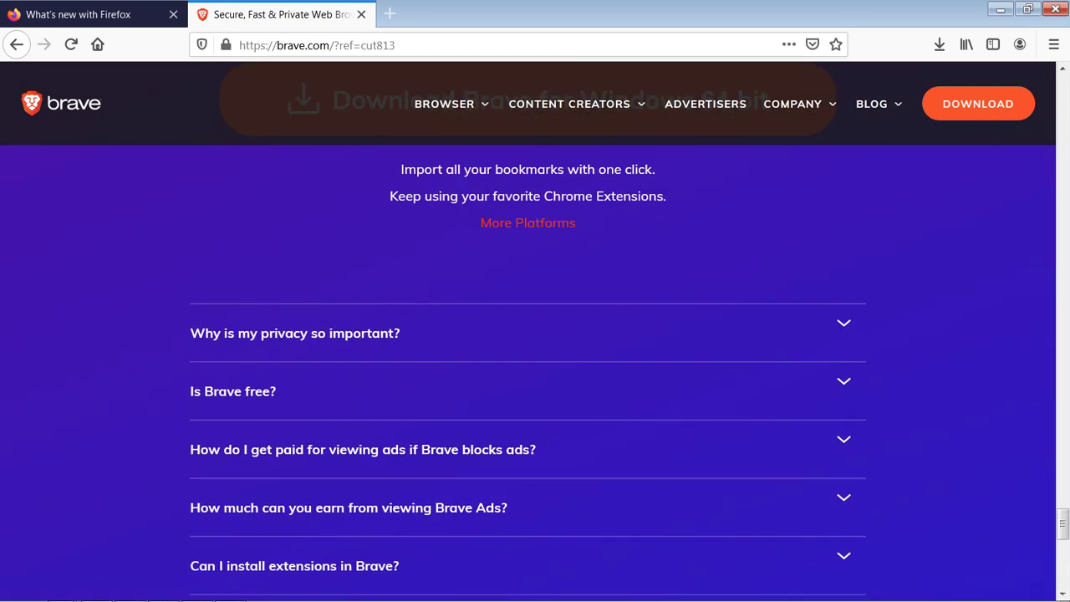
pyautogui.scroll(-1, 535, 334)
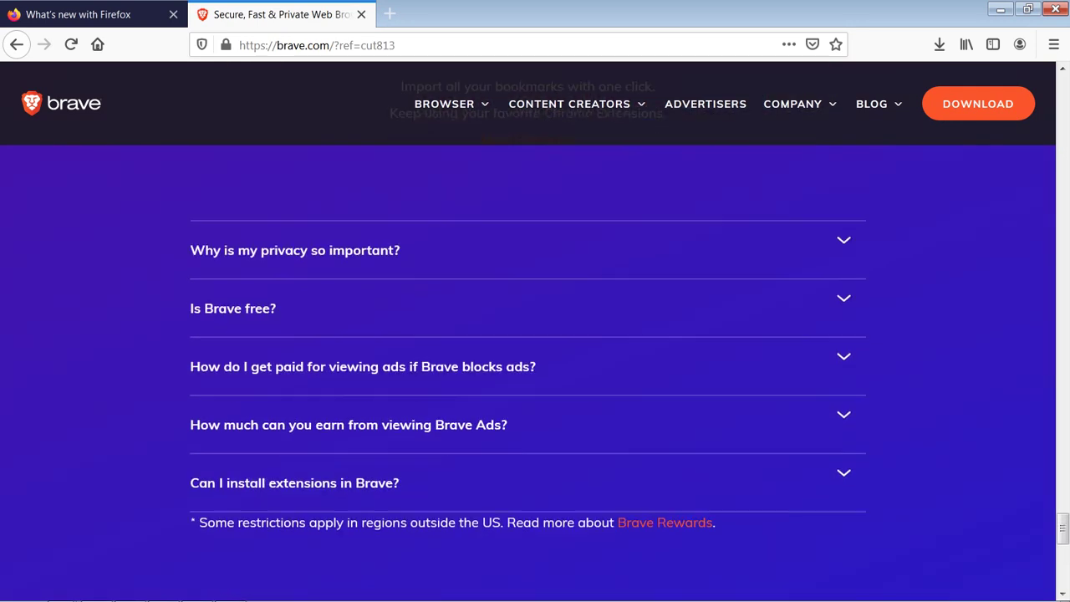
pyautogui.click(232, 302)
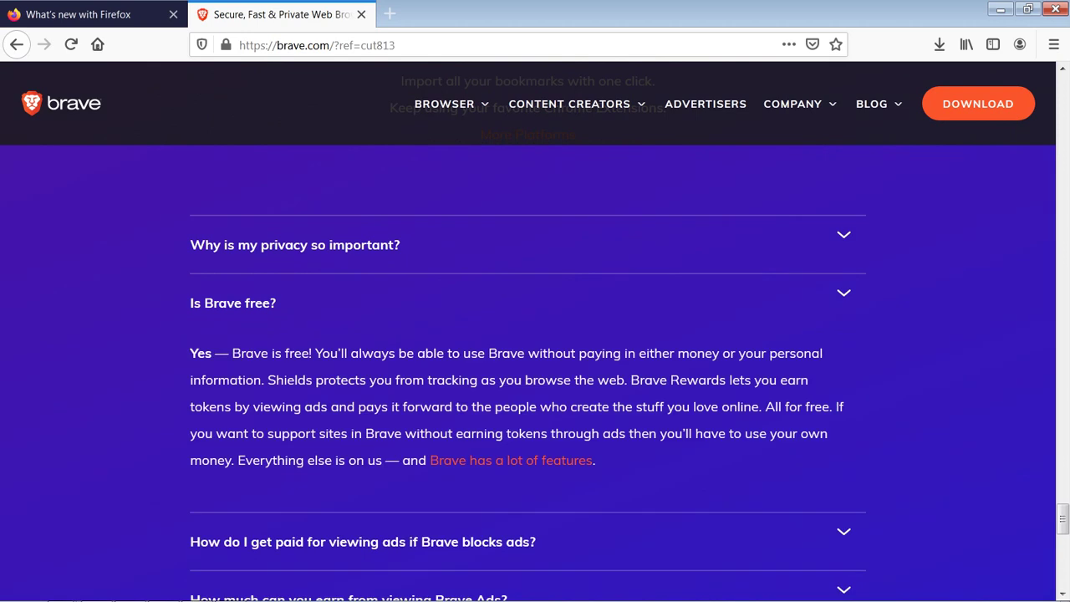
pyautogui.scroll(-1, 535, 334)
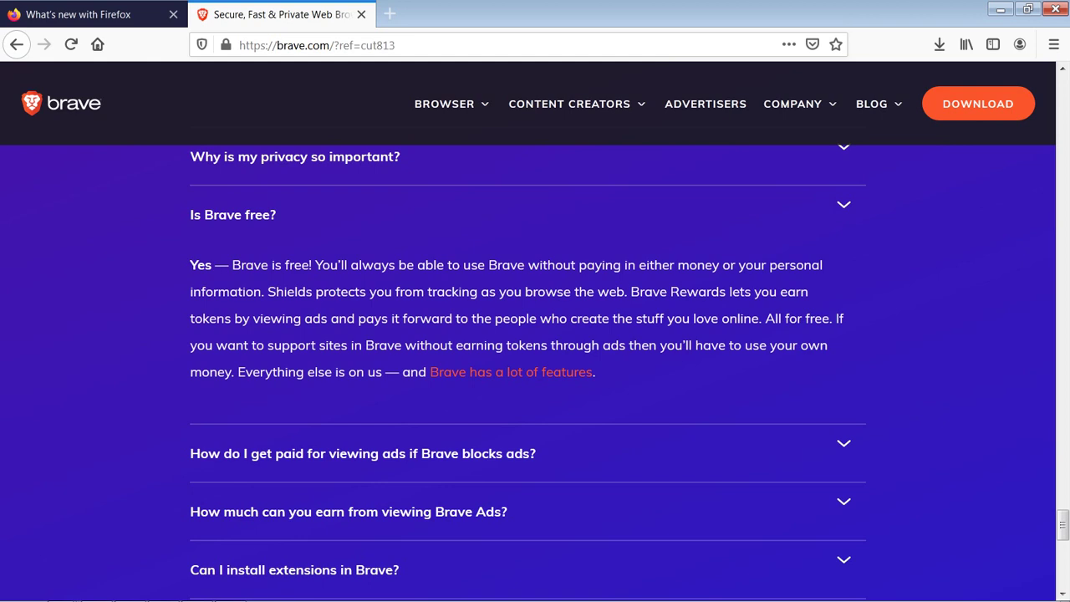
pyautogui.scroll(-1, 535, 335)
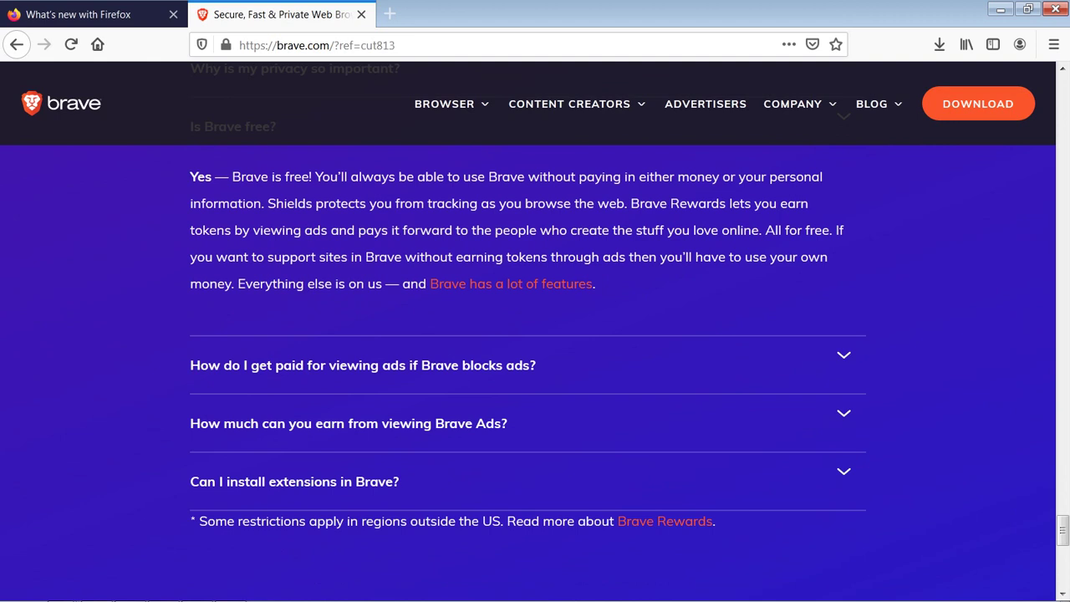
pyautogui.scroll(-2, 536, 334)
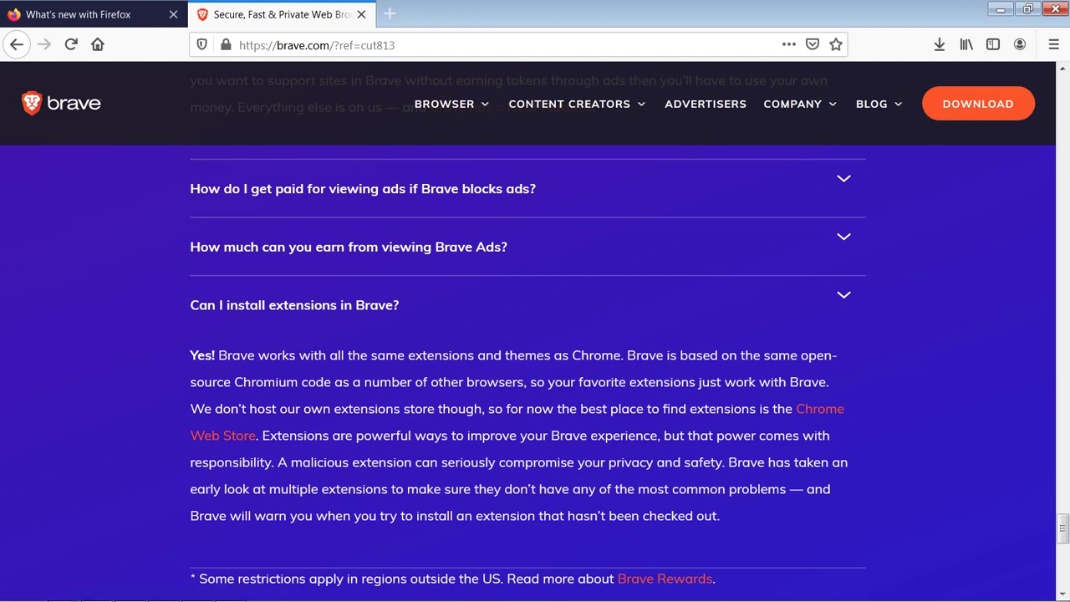
pyautogui.scroll(-3, 536, 334)
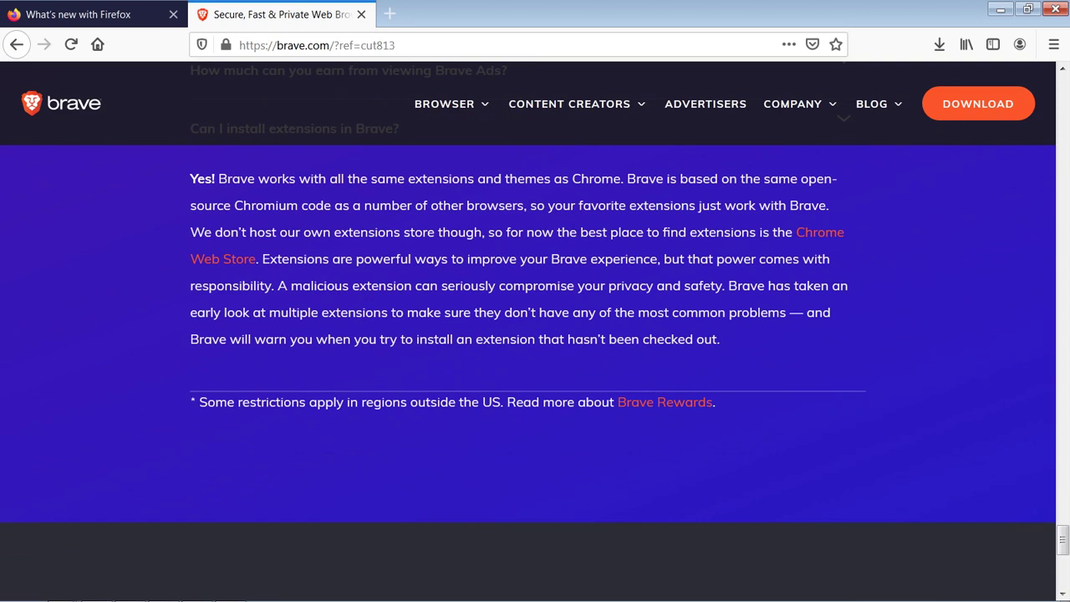
# Examine the Brave home page footer and the available site languages, leaving the language set to English.
pyautogui.scroll(-6, 535, 334)
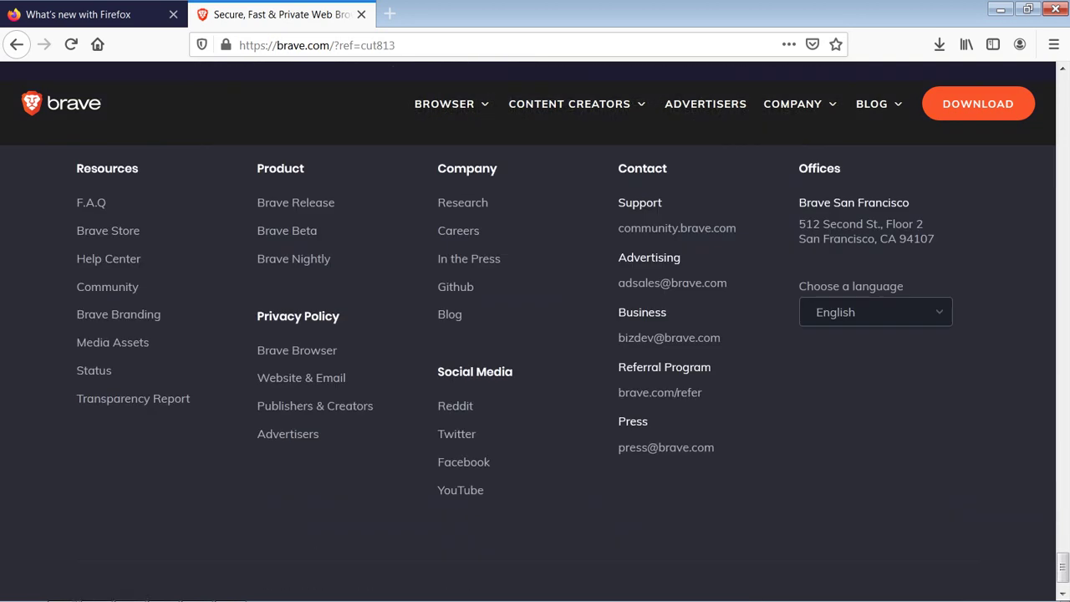
pyautogui.click(875, 312)
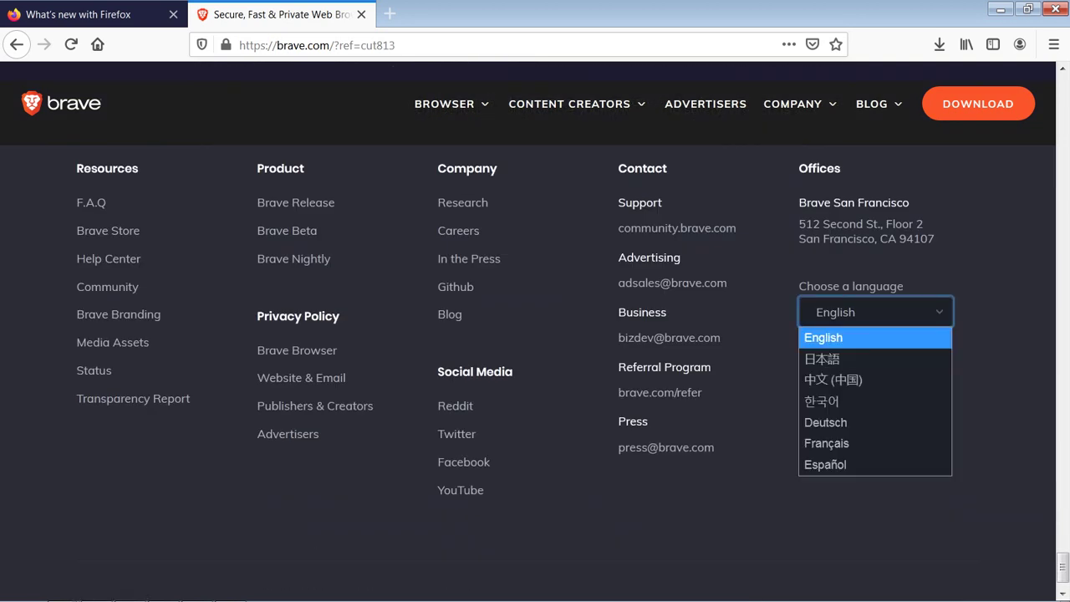
pyautogui.press('Down')
pyautogui.press('Down')
pyautogui.press('Down')
pyautogui.press('Down')
pyautogui.press('Down')
pyautogui.press('Down')
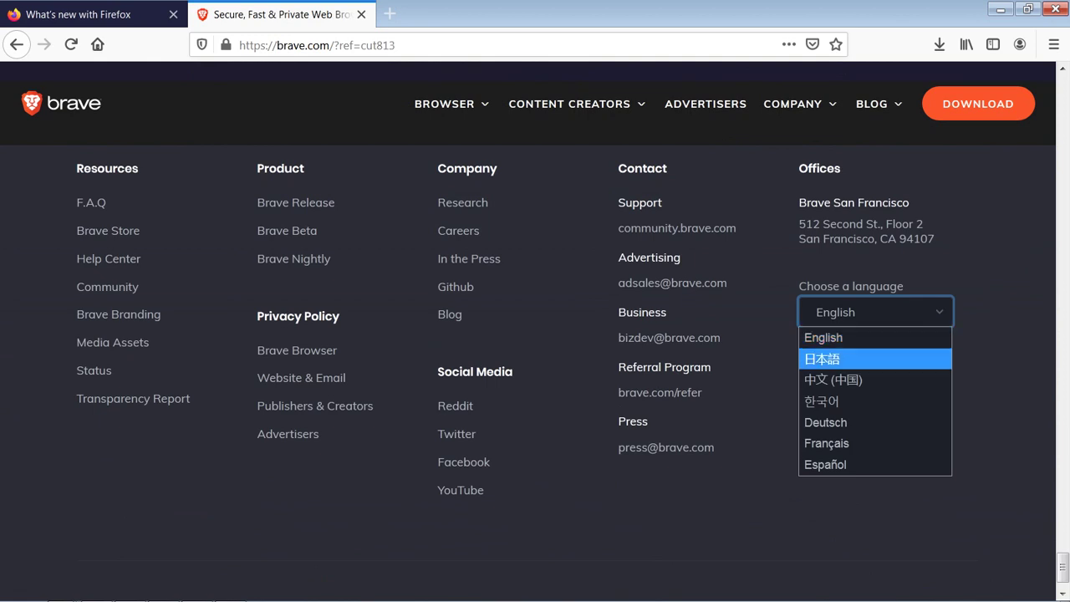
pyautogui.press('Up')
pyautogui.press('Up')
pyautogui.press('Down')
pyautogui.press('Down')
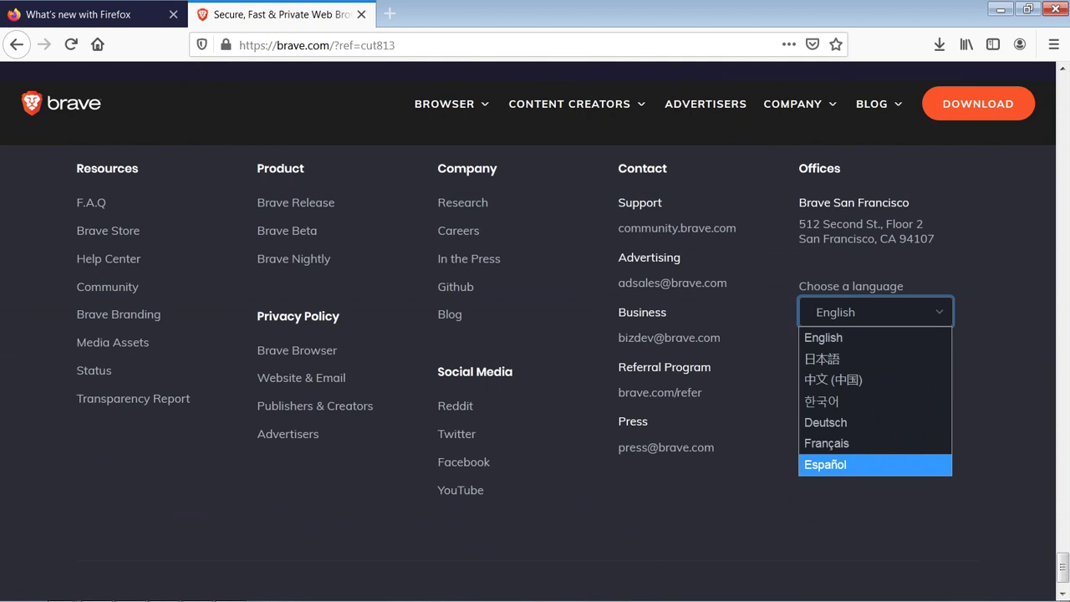
pyautogui.press('Escape')
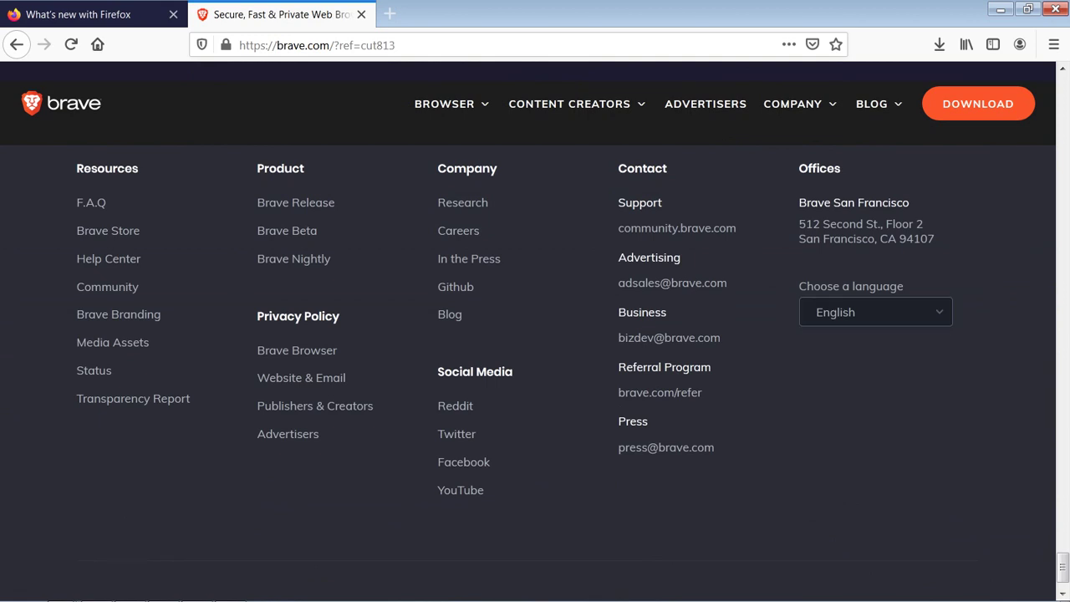
pyautogui.scroll(-2, 456, 369)
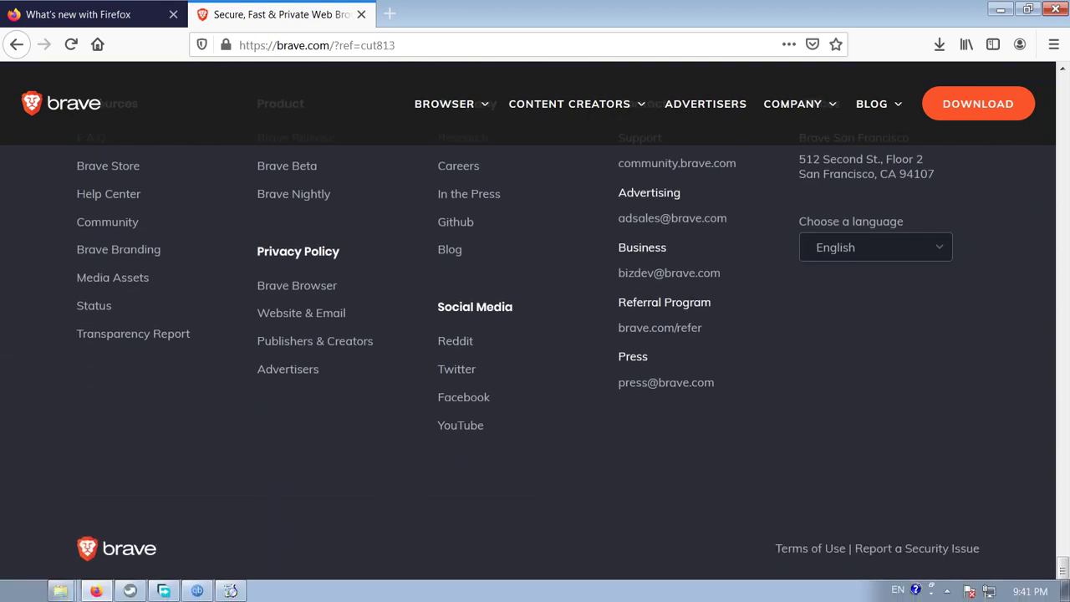
# Bring up the Brave installer window and check CPU usage and running applications in Windows Task Manager.
pyautogui.click(230, 591)
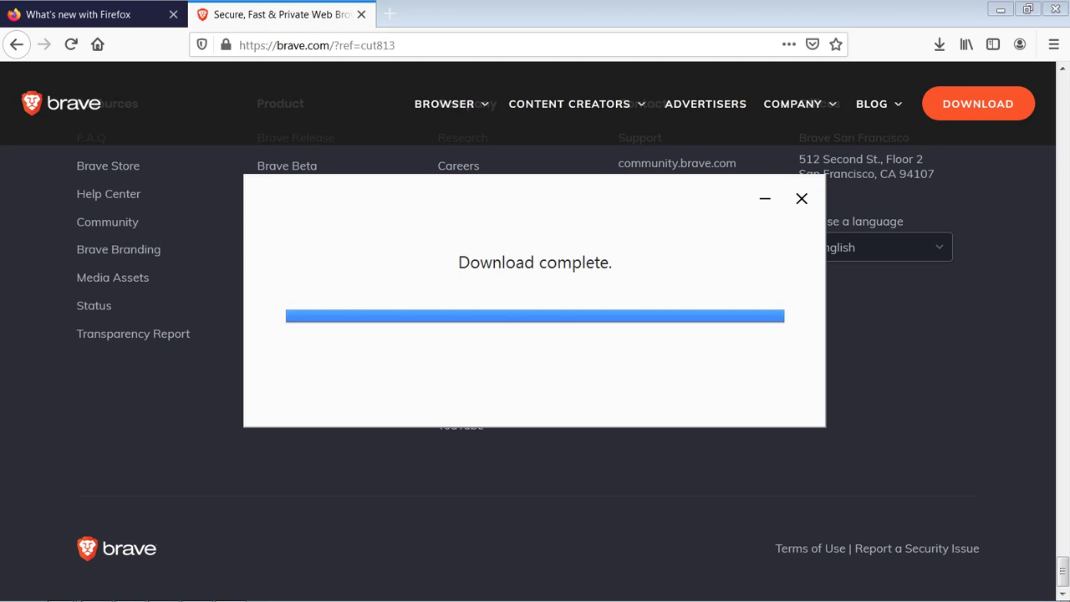
pyautogui.hotkey('ctrl', 'shift', 'Escape')
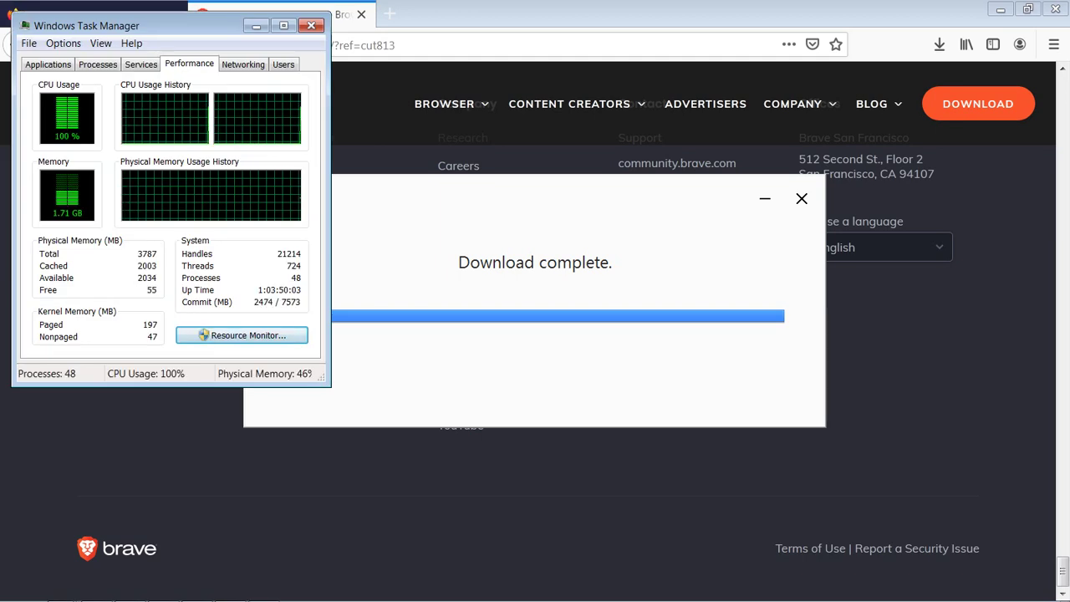
pyautogui.click(48, 64)
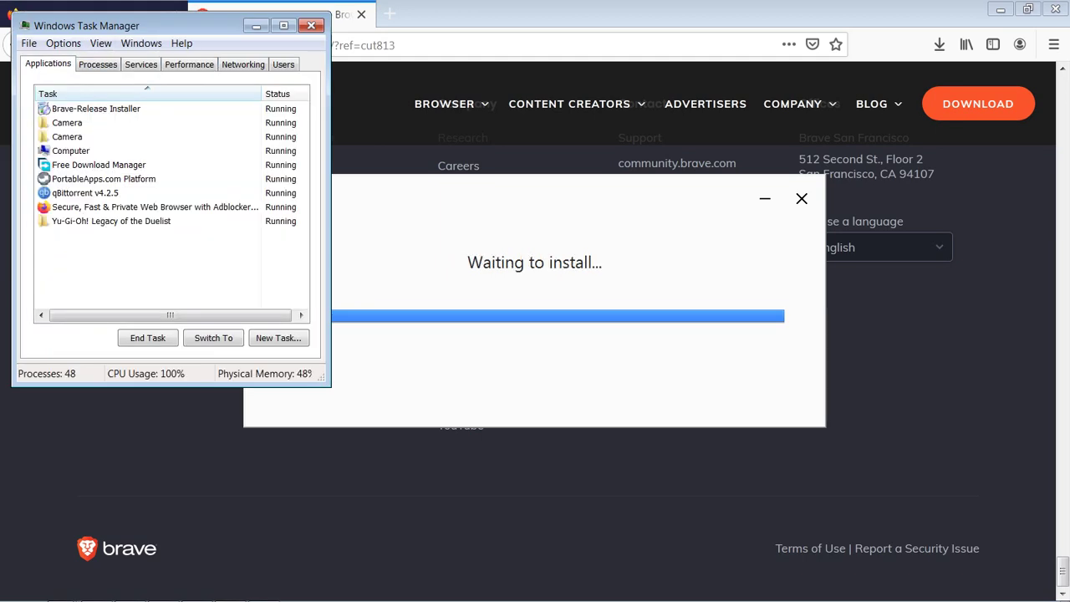
# Examine the running processes in Task Manager alongside the installer's progress, and minimize Task Manager.
pyautogui.hotkey('ctrl', 'Tab')
pyautogui.moveTo(84, 25); pyautogui.dragTo(831, 214)
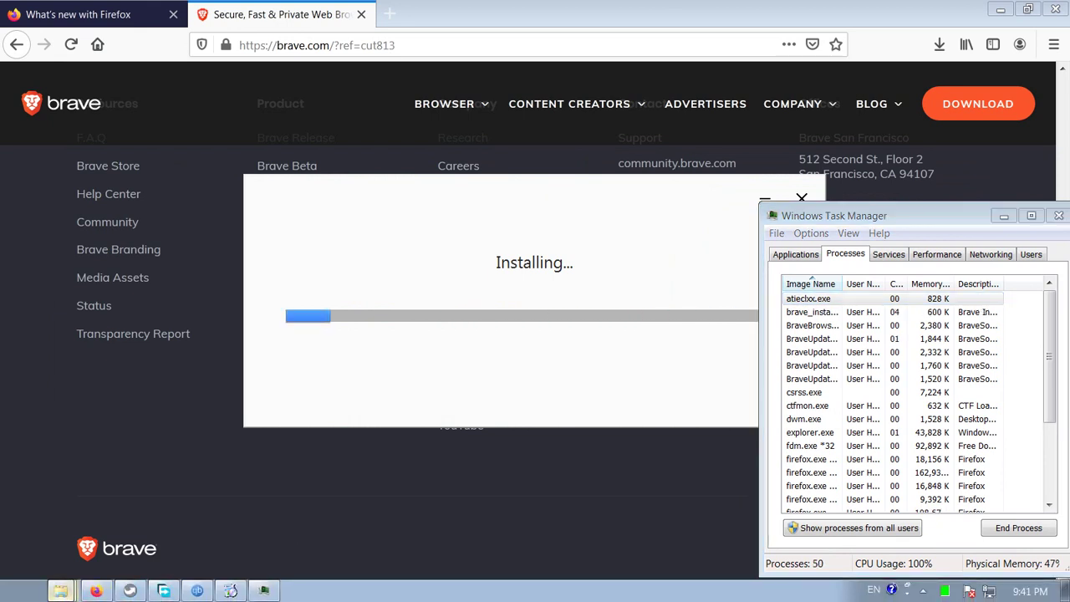
pyautogui.moveTo(886, 215); pyautogui.dragTo(748, 208)
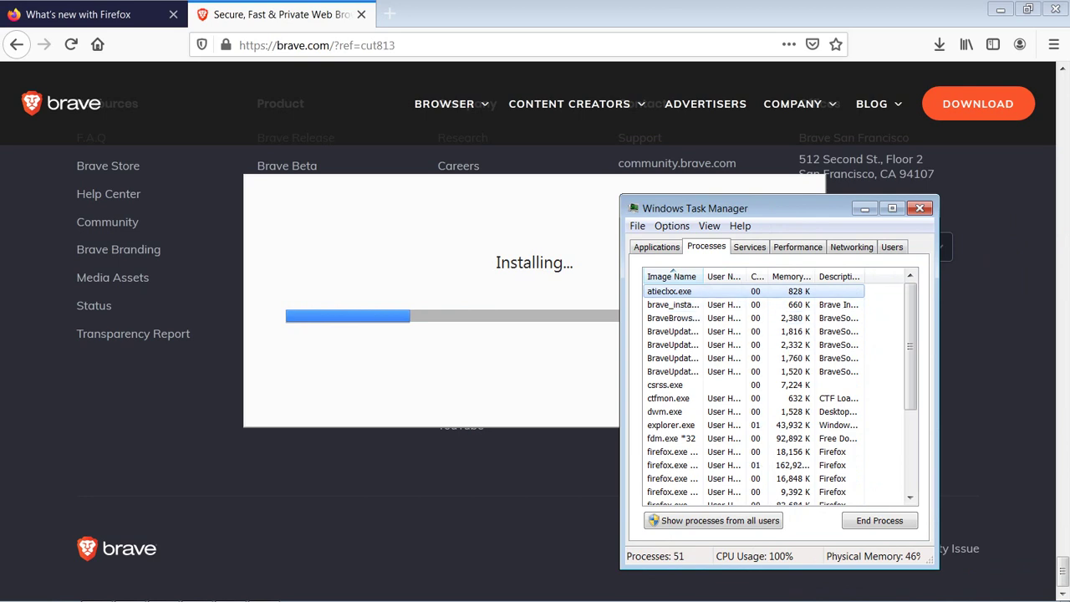
pyautogui.hotkey('ctrl', 'Tab')
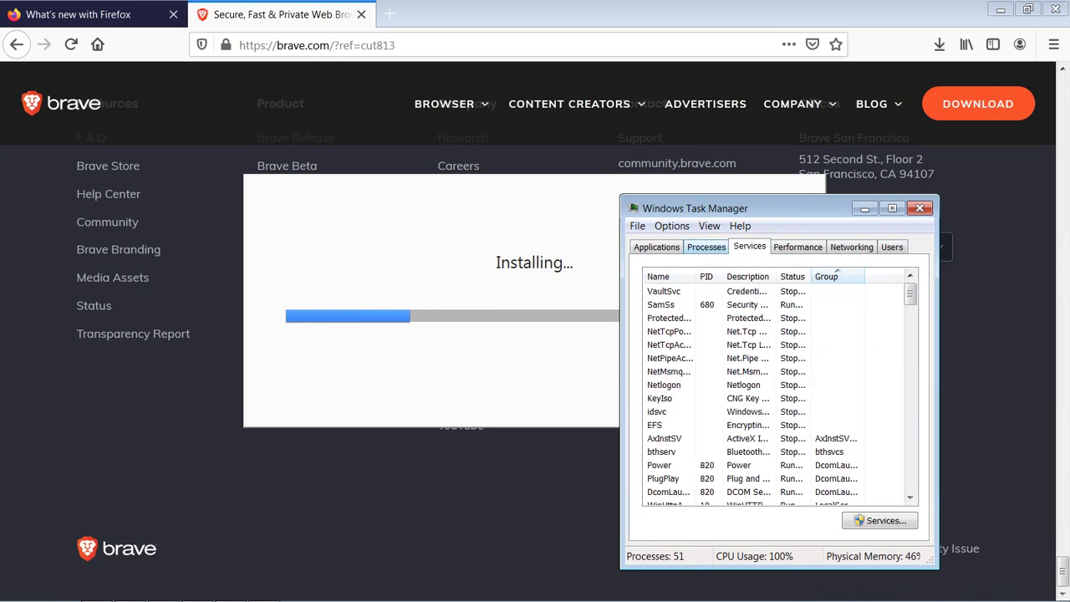
pyautogui.hotkey('ctrl', 'shift', 'Tab')
pyautogui.moveTo(986, 204); pyautogui.dragTo(934, 193)
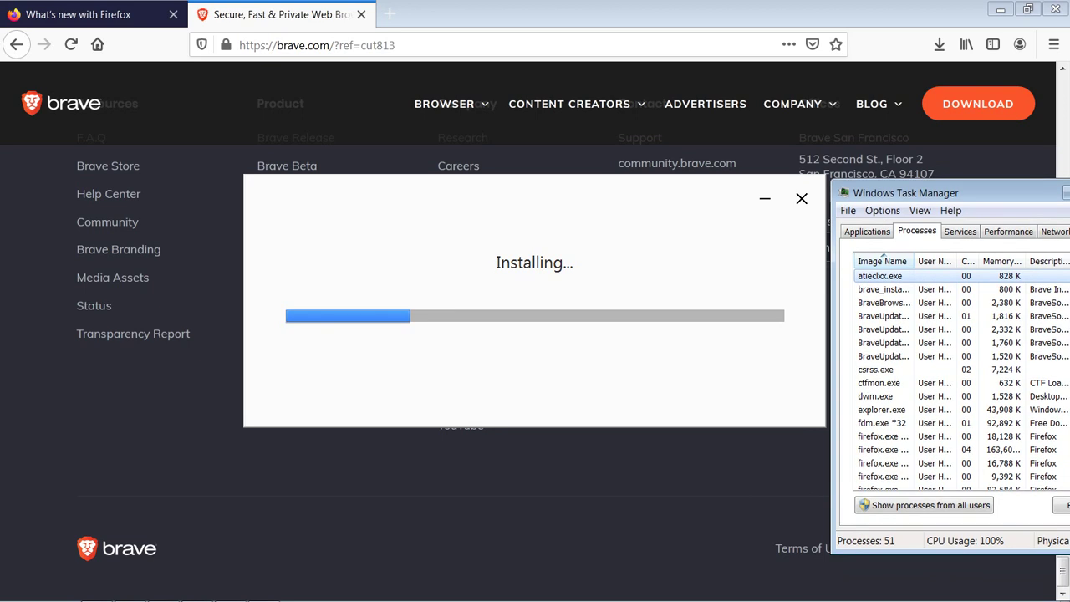
pyautogui.moveTo(934, 193); pyautogui.dragTo(930, 194)
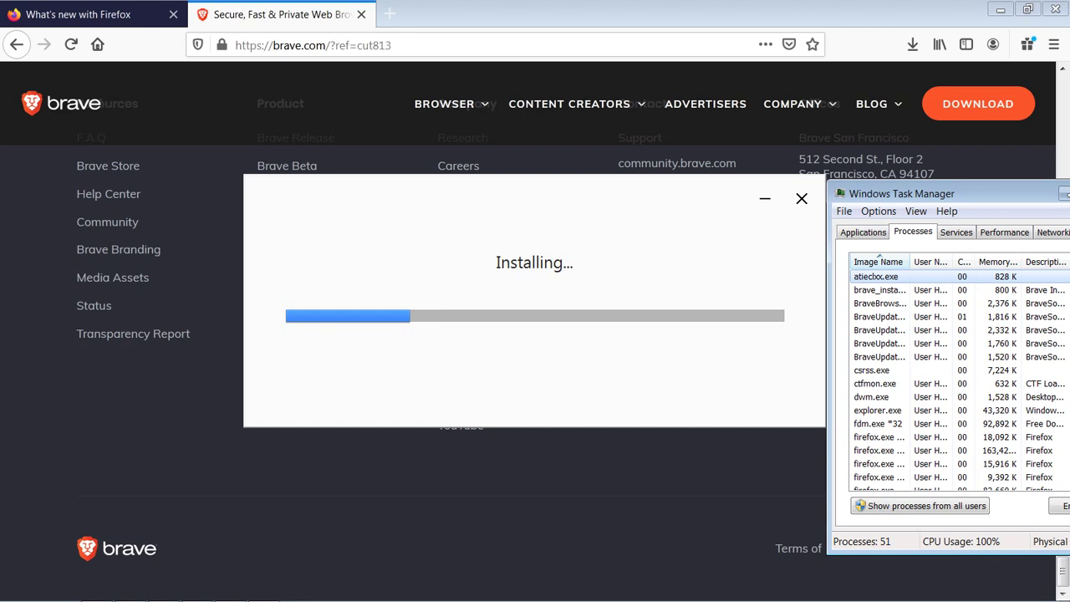
pyautogui.moveTo(945, 193); pyautogui.dragTo(566, 203)
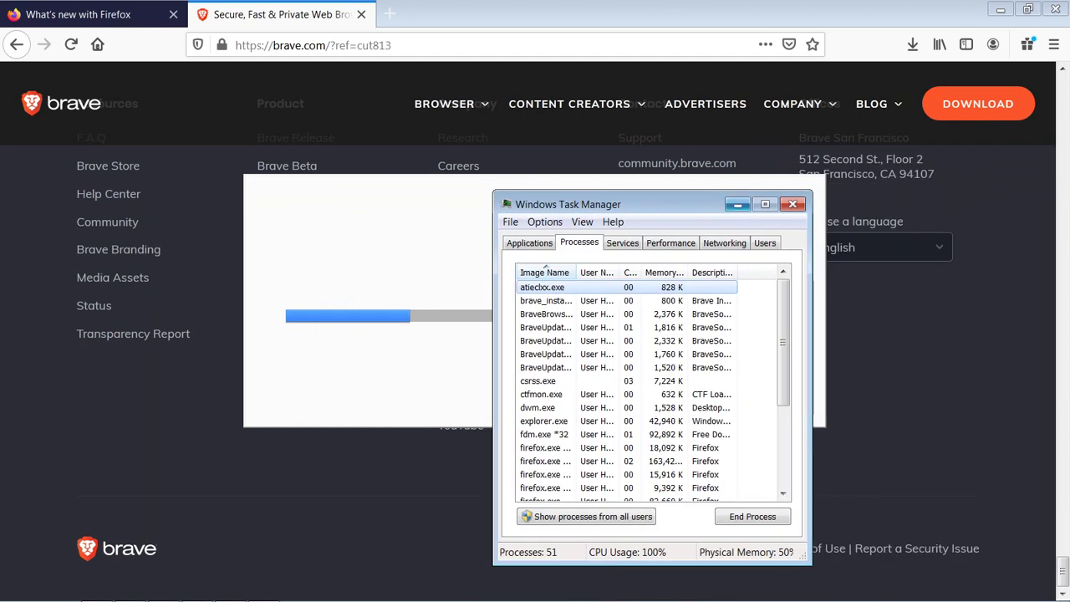
pyautogui.click(737, 205)
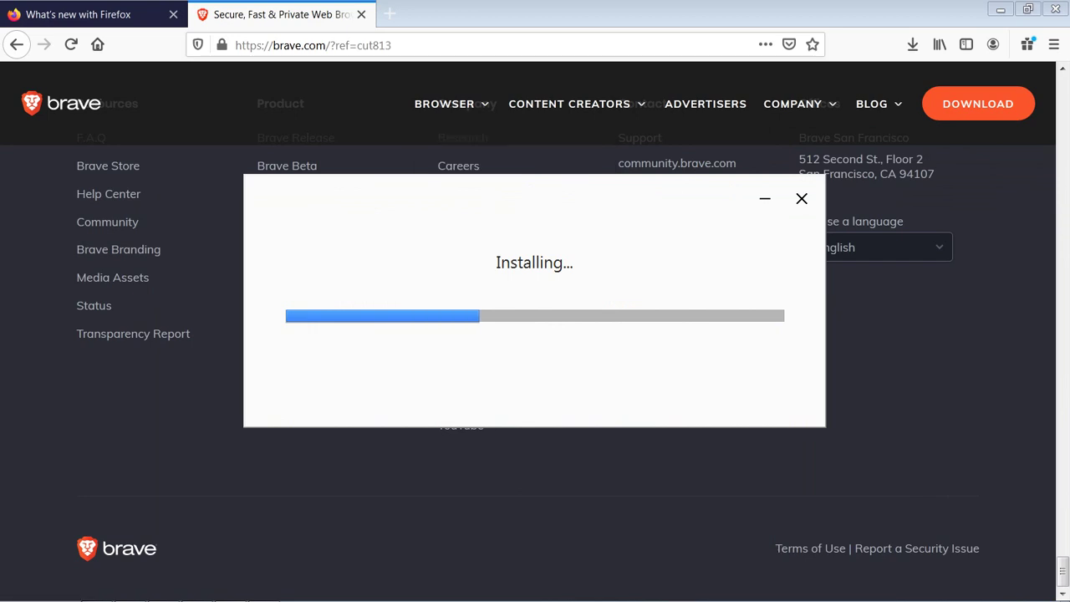
# Look back through the Brave home page up to its top and view the Content Creators options.
pyautogui.scroll(12, 528, 373)
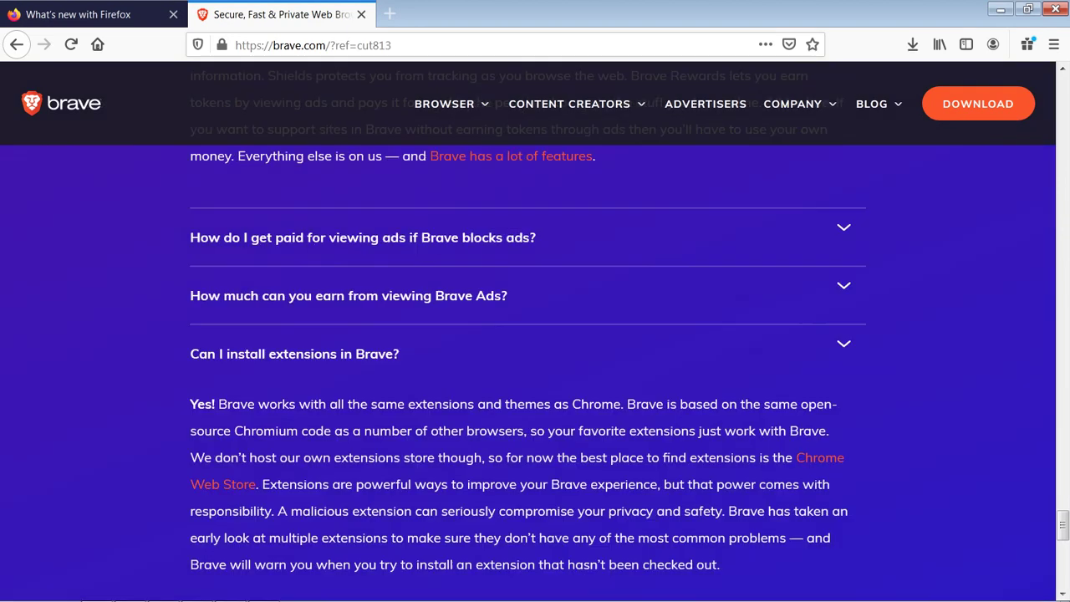
pyautogui.scroll(10, 535, 334)
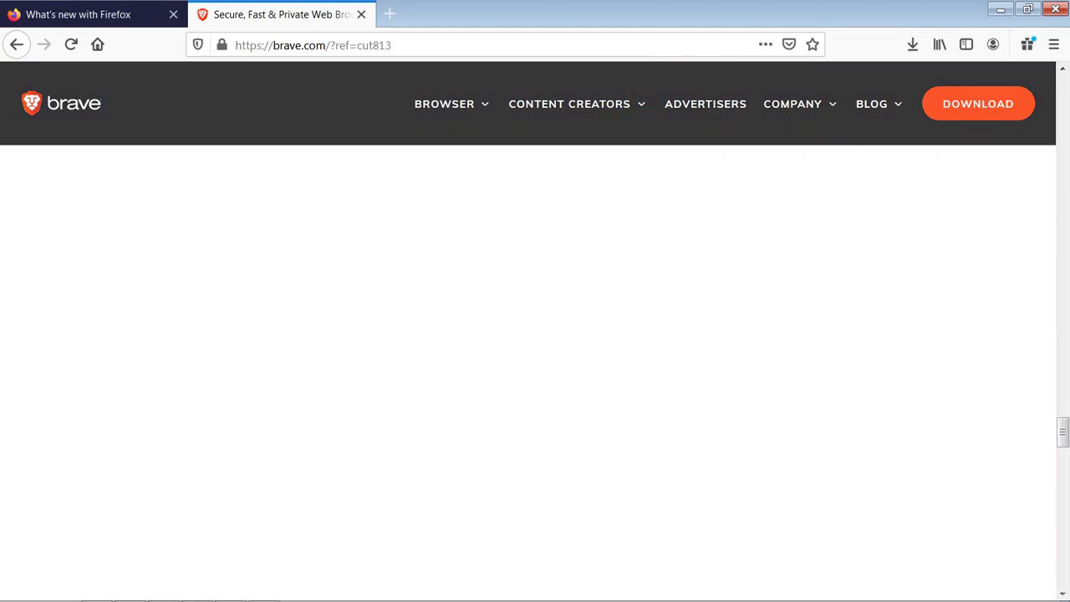
pyautogui.scroll(10, 536, 334)
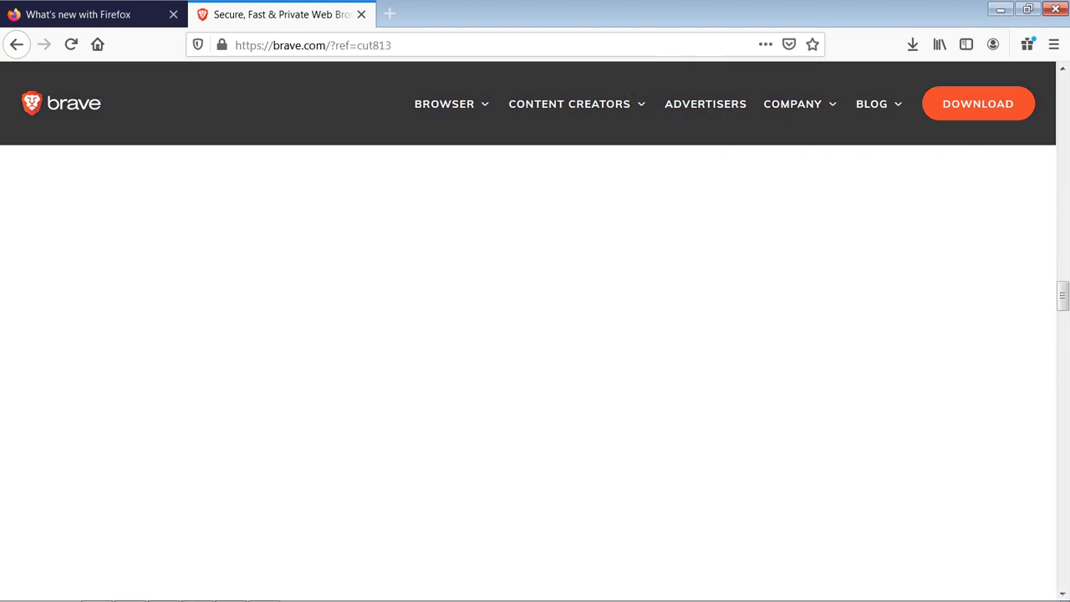
pyautogui.scroll(10, 535, 335)
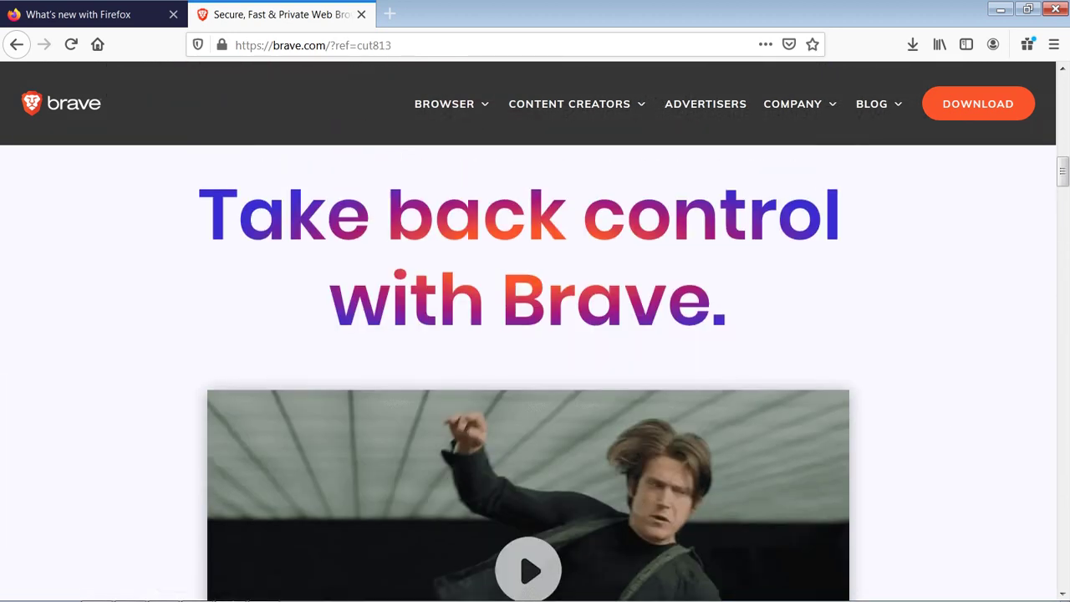
pyautogui.scroll(-5, 535, 334)
pyautogui.scroll(10, 535, 335)
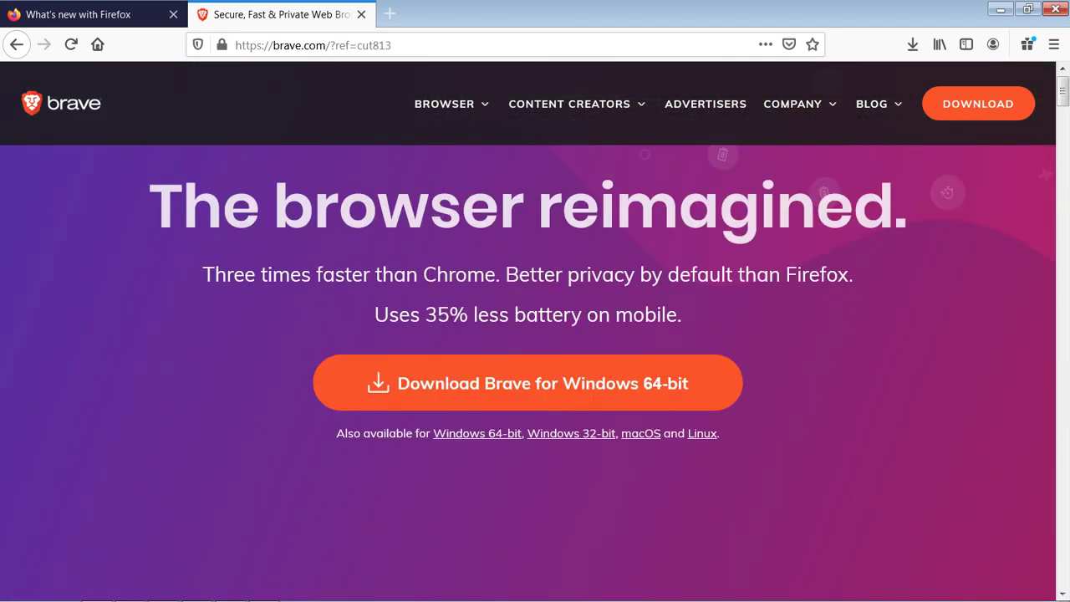
pyautogui.moveTo(577, 104)
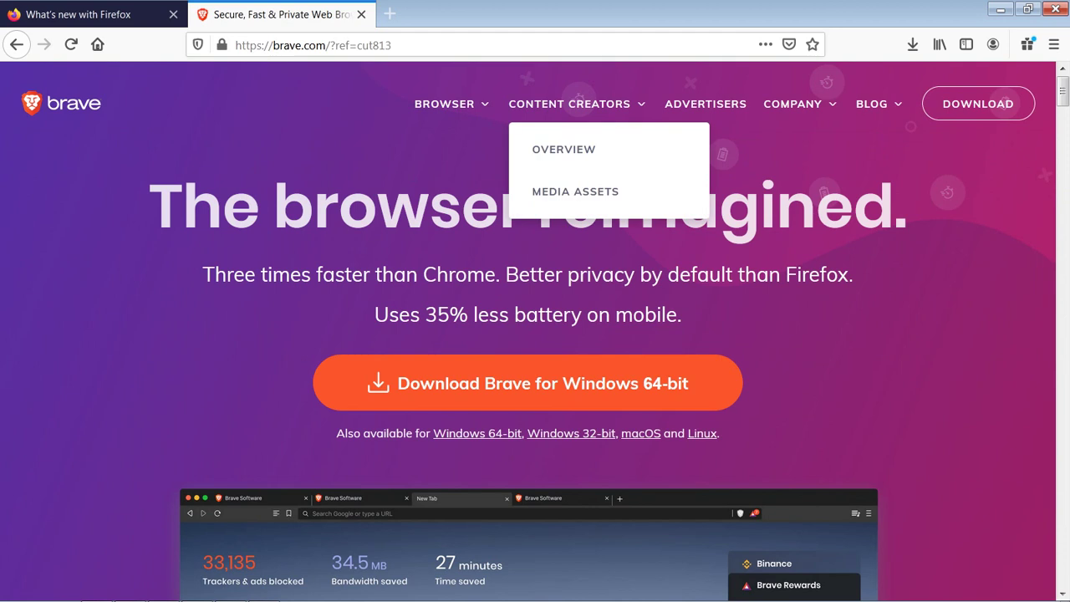
# Open Brave's Careers page and look through the company mission and current job openings.
pyautogui.moveTo(793, 103)
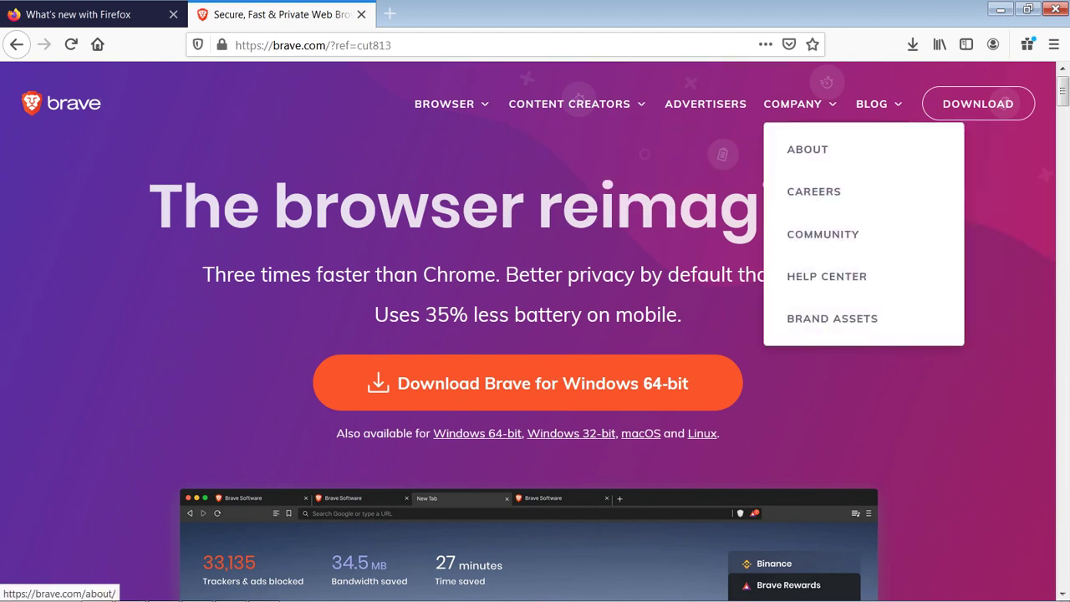
pyautogui.click(813, 192)
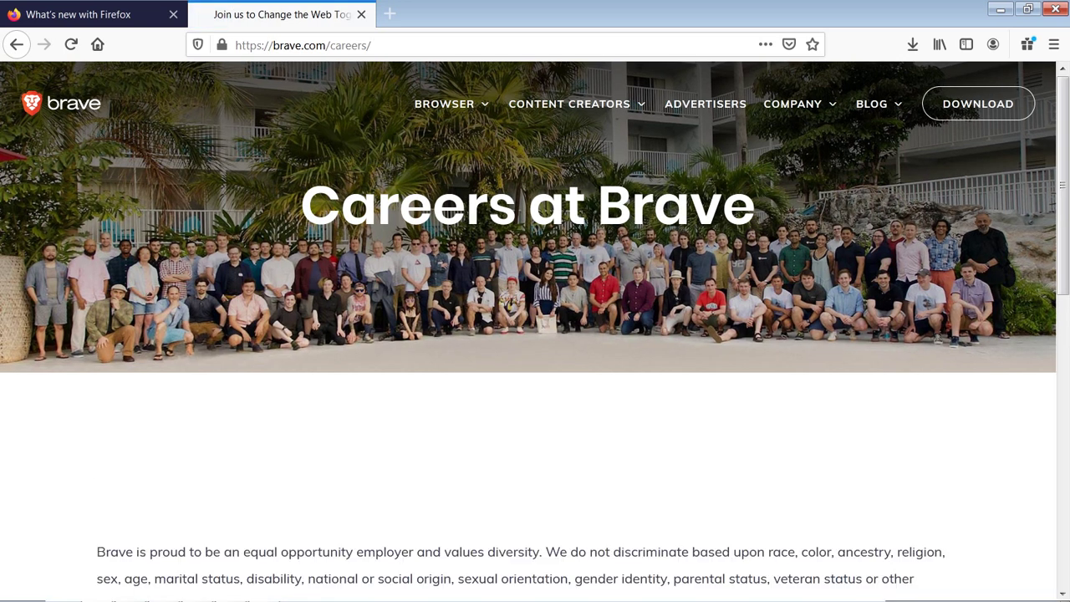
pyautogui.scroll(-5, 535, 334)
pyautogui.scroll(6, 535, 334)
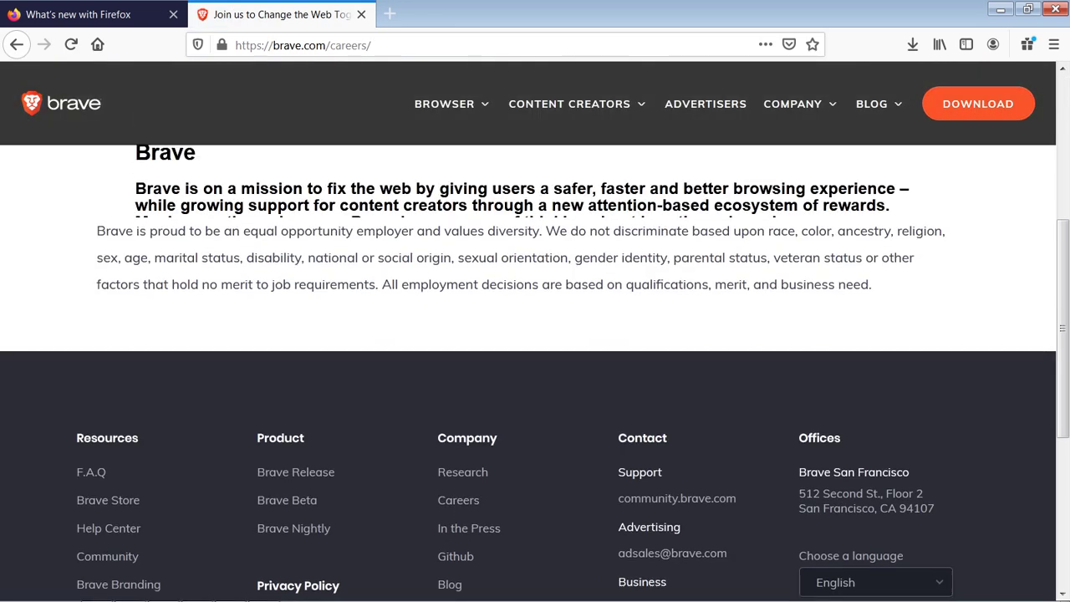
pyautogui.scroll(-1, 535, 334)
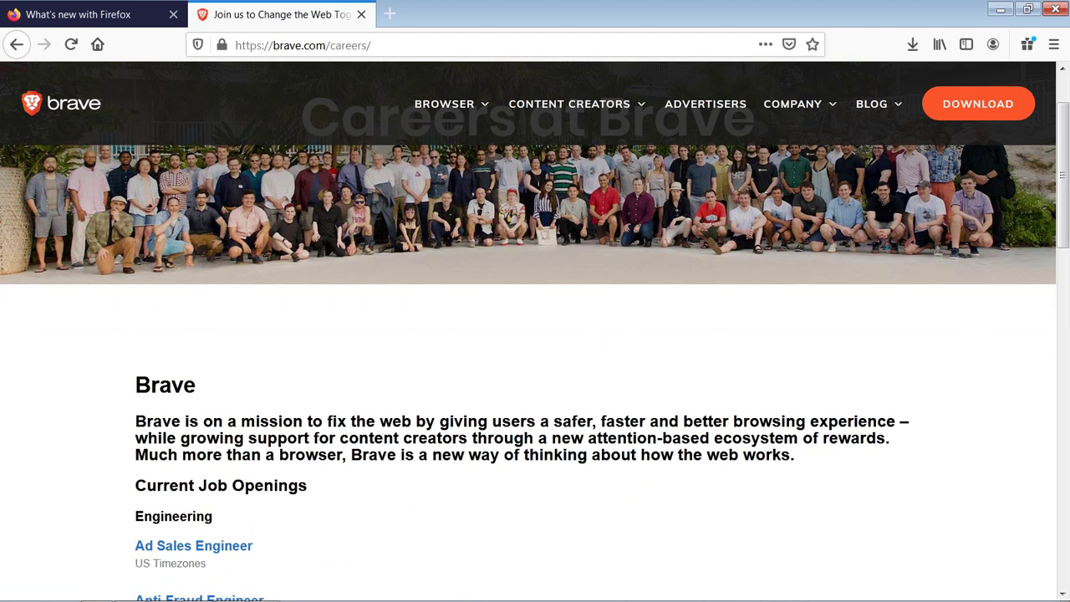
pyautogui.scroll(2, 535, 335)
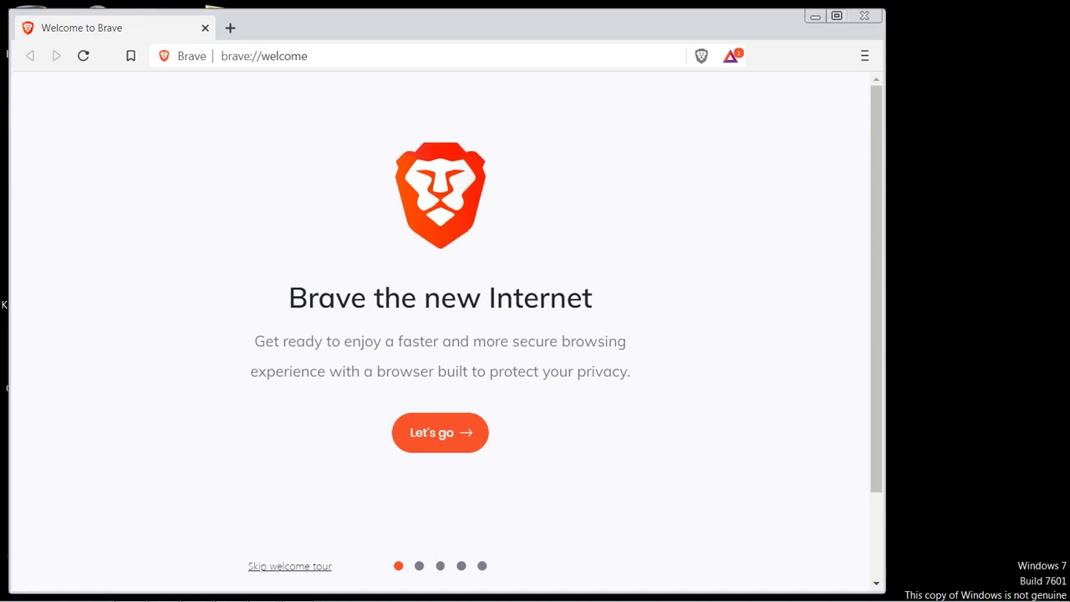
# Maximize the new Brave window and advance the welcome tour to the default search engine page, without importing bookmarks.
pyautogui.press('super+Up')
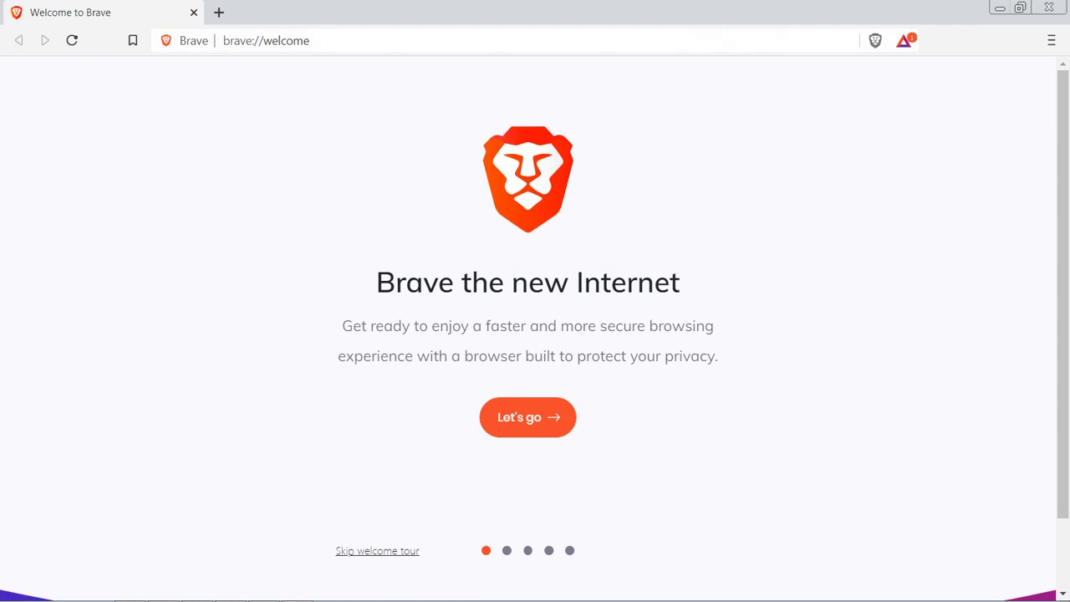
pyautogui.scroll(-1, 527, 328)
pyautogui.click(527, 333)
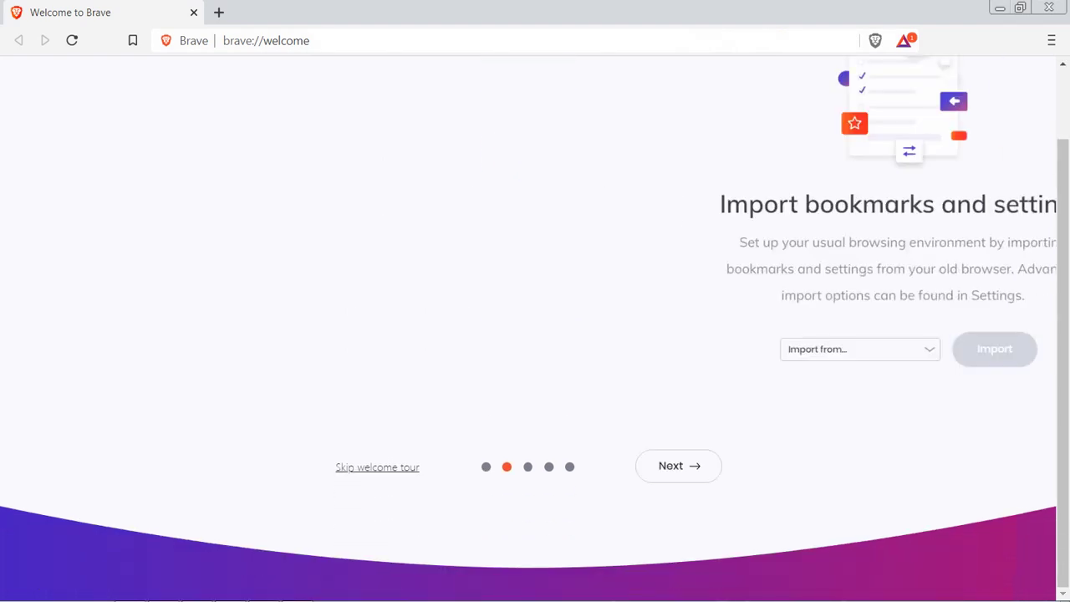
pyautogui.scroll(1, 528, 333)
pyautogui.scroll(-1, 535, 326)
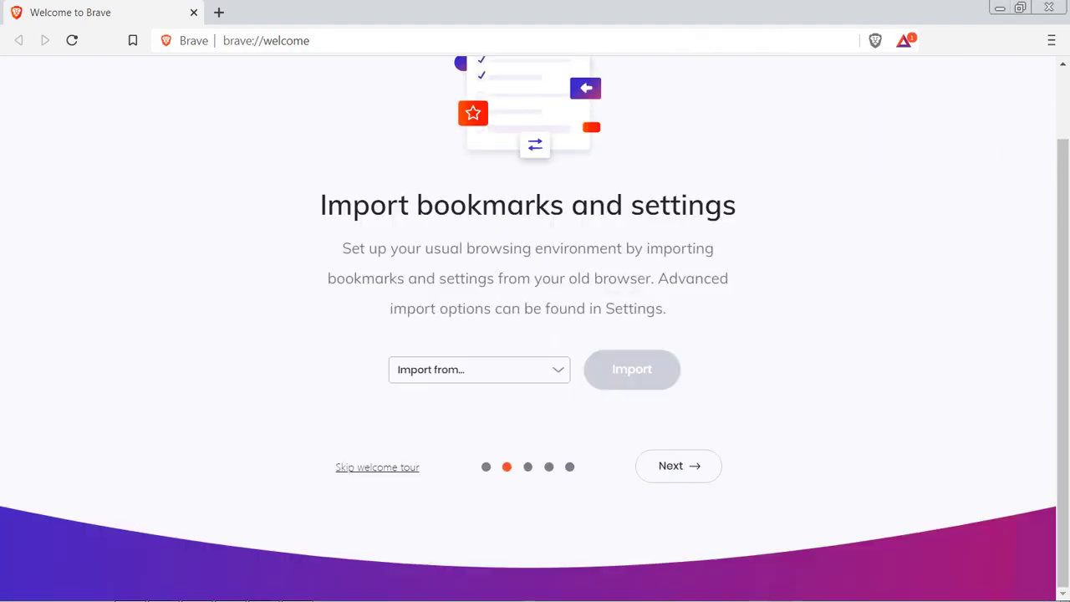
pyautogui.click(678, 466)
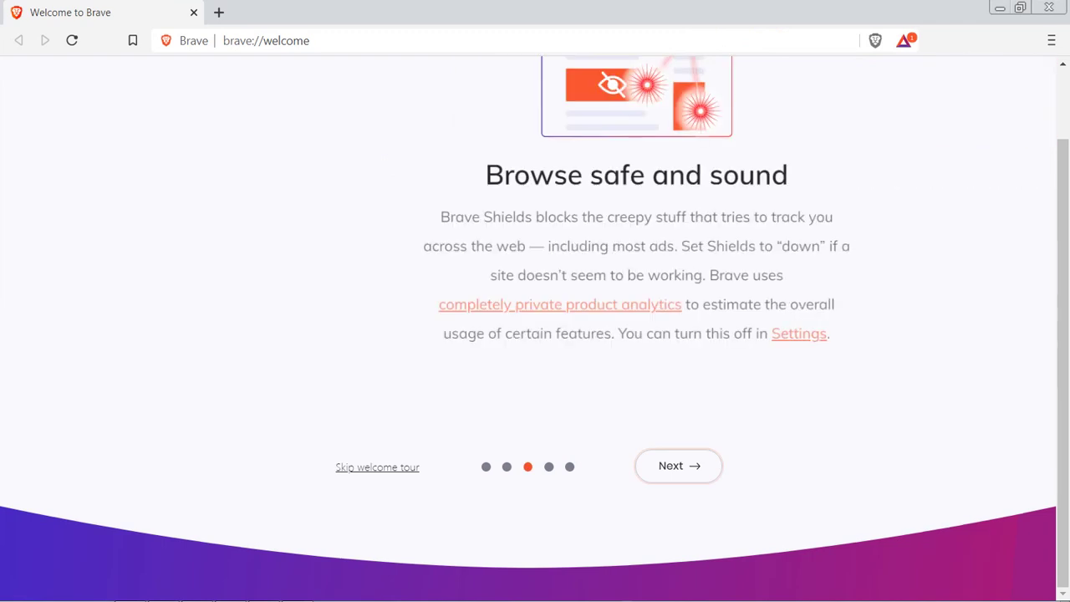
pyautogui.click(678, 466)
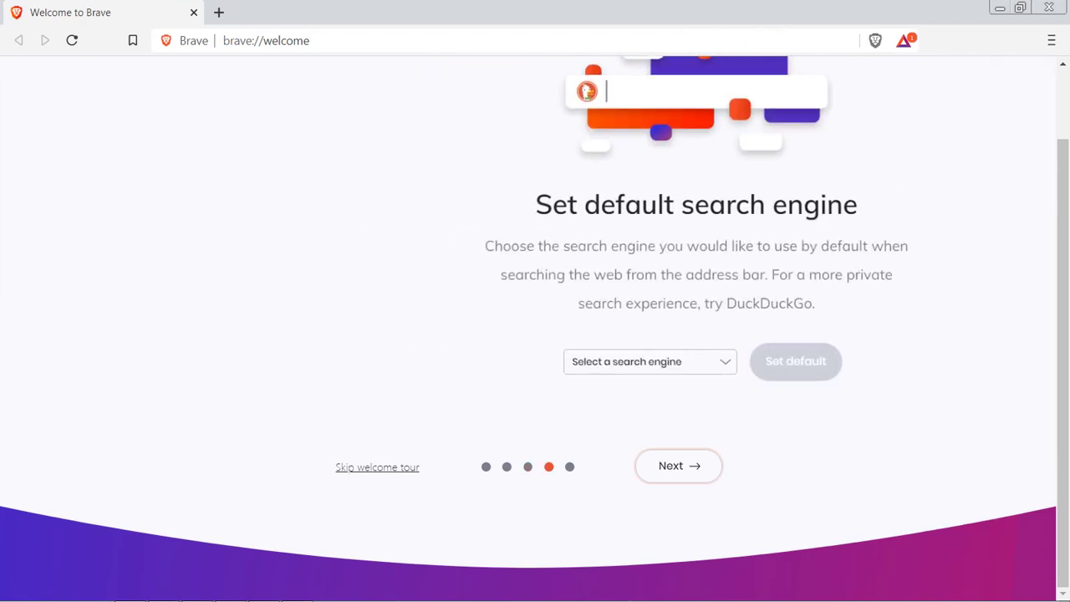
# Review the available search engines without choosing one and finish the welcome tour.
pyautogui.click(479, 369)
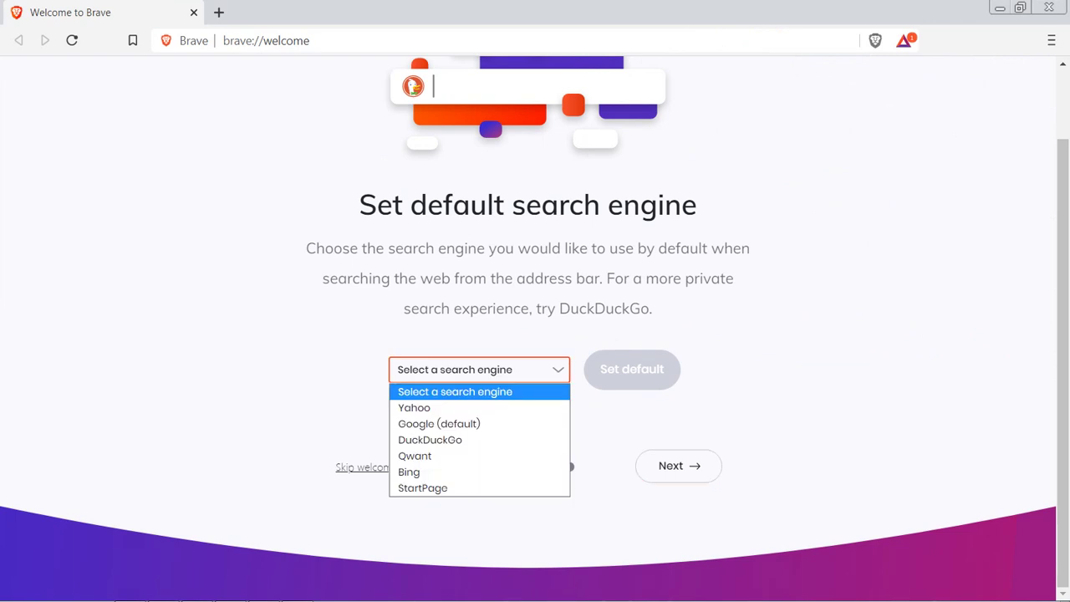
pyautogui.press('Escape')
pyautogui.click(678, 466)
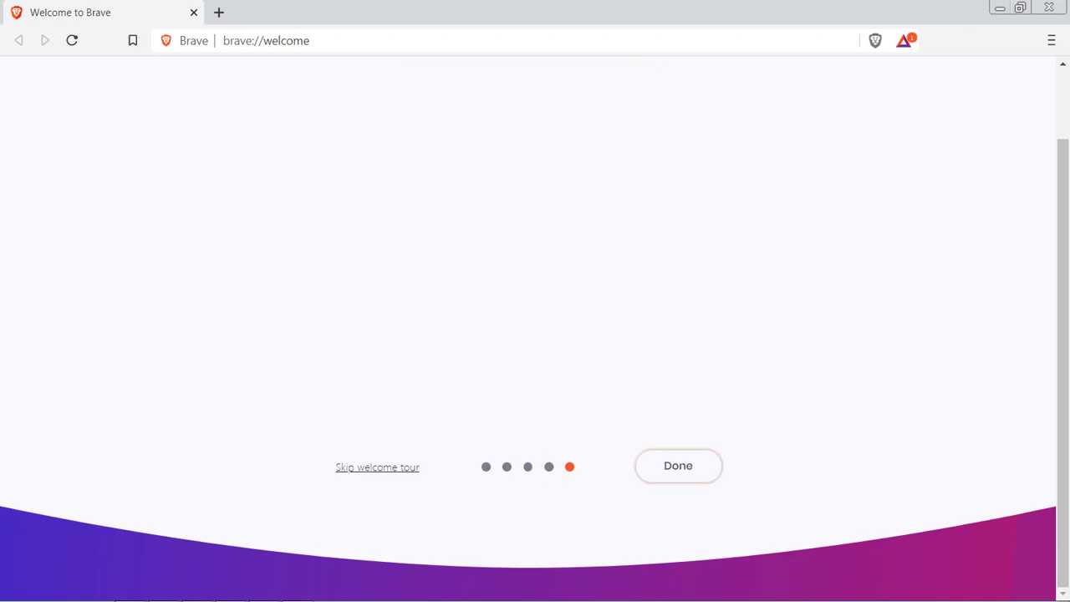
pyautogui.press('Return')
# Open the About Brave page to check the installed version and update status.
pyautogui.hotkey('alt', 'f')
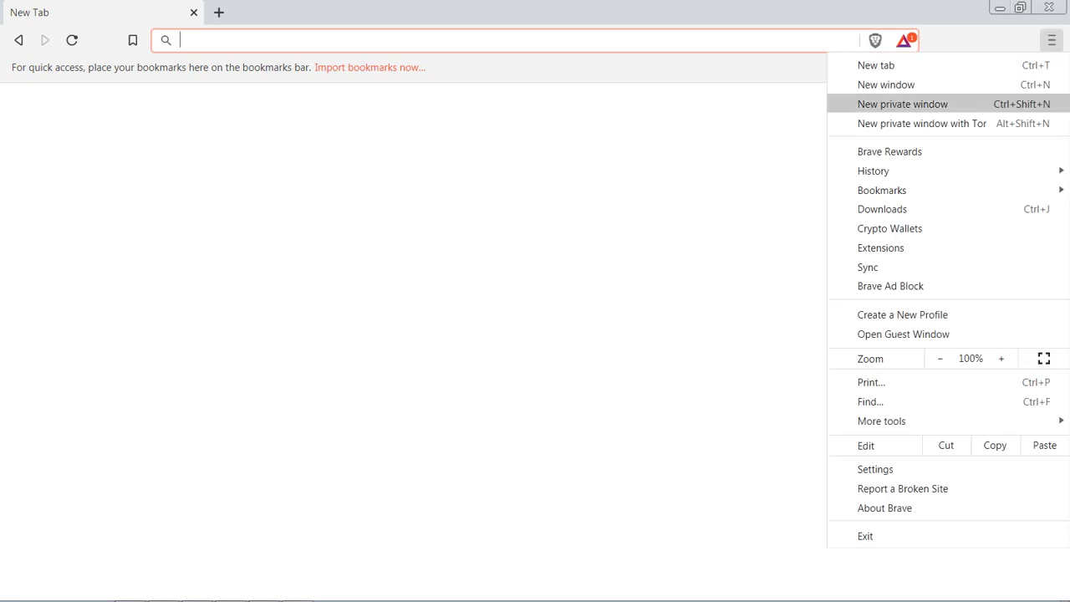
pyautogui.press('Up')
pyautogui.press('Up')
pyautogui.press('Return')
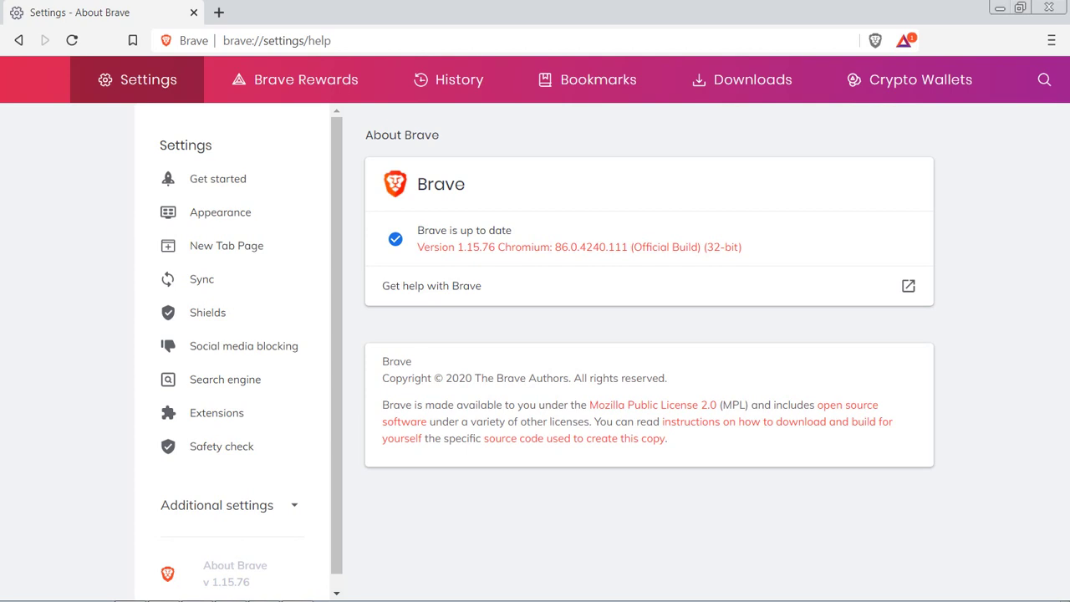
# Open the Shields settings and view the choices for trackers and ads blocking without changing the selection.
pyautogui.click(207, 312)
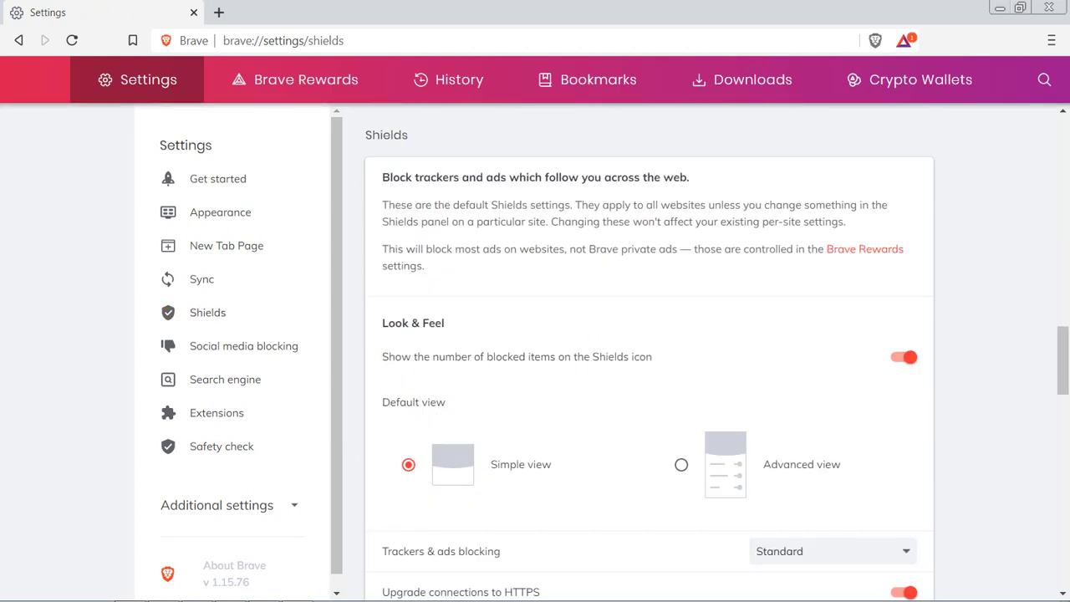
pyautogui.scroll(-1, 649, 351)
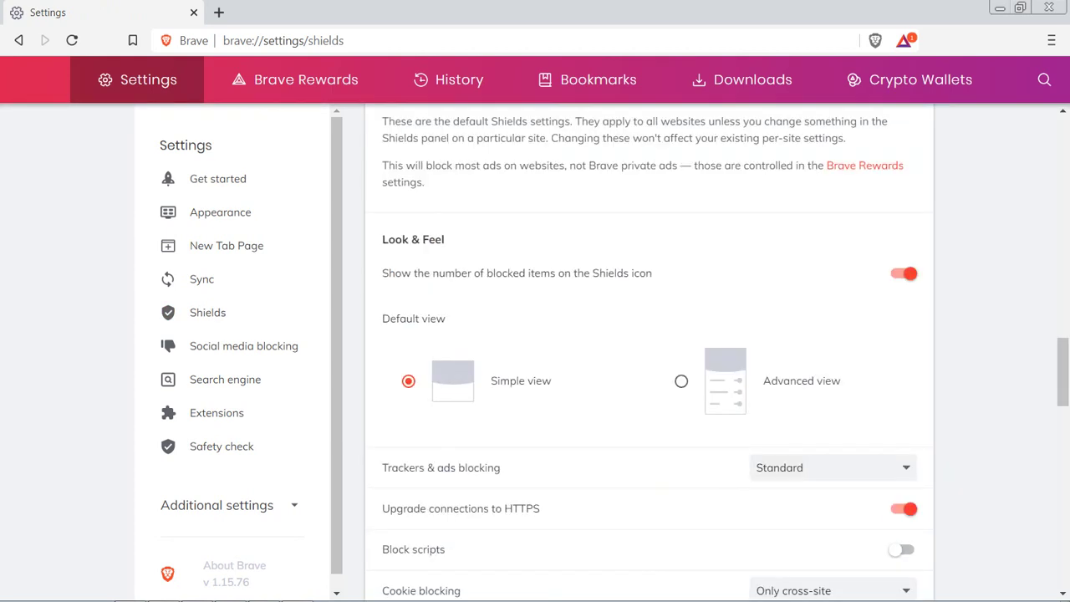
pyautogui.scroll(-2, 649, 351)
pyautogui.click(833, 300)
pyautogui.press('Escape')
pyautogui.hotkey('alt', 'Down')
pyautogui.press('Escape')
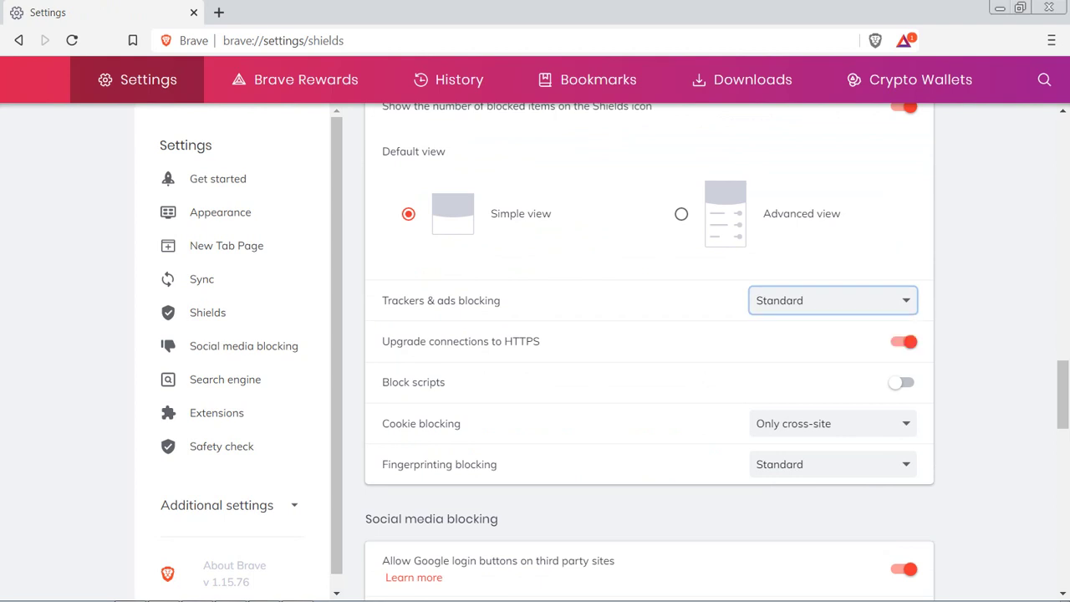
# Read through the social media blocking, search engine and extensions settings below Shields, and return to the social media blocking section.
pyautogui.scroll(-3, 649, 351)
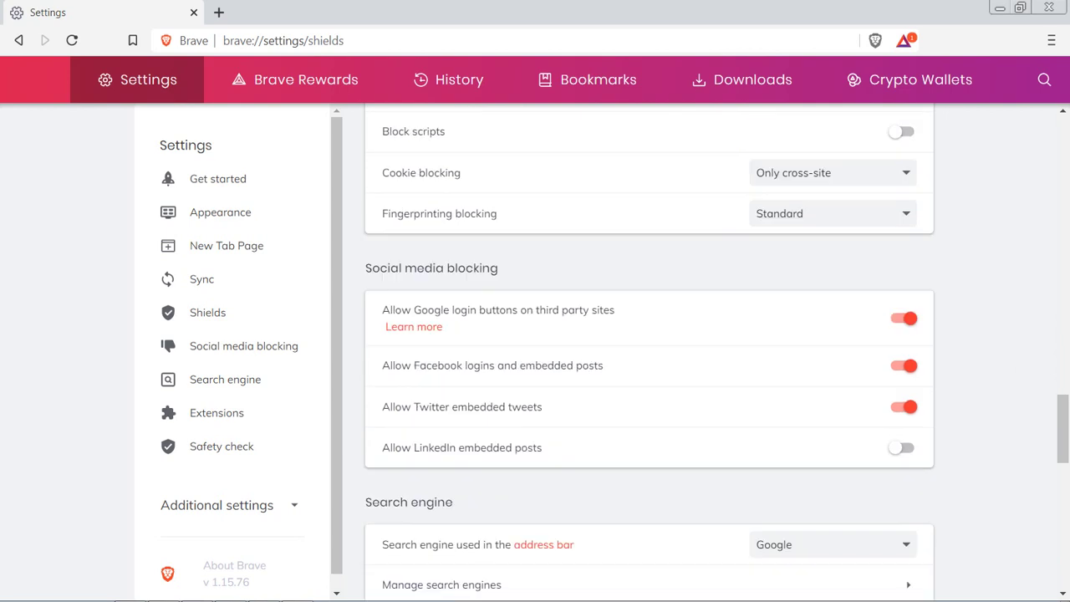
pyautogui.scroll(-3, 649, 352)
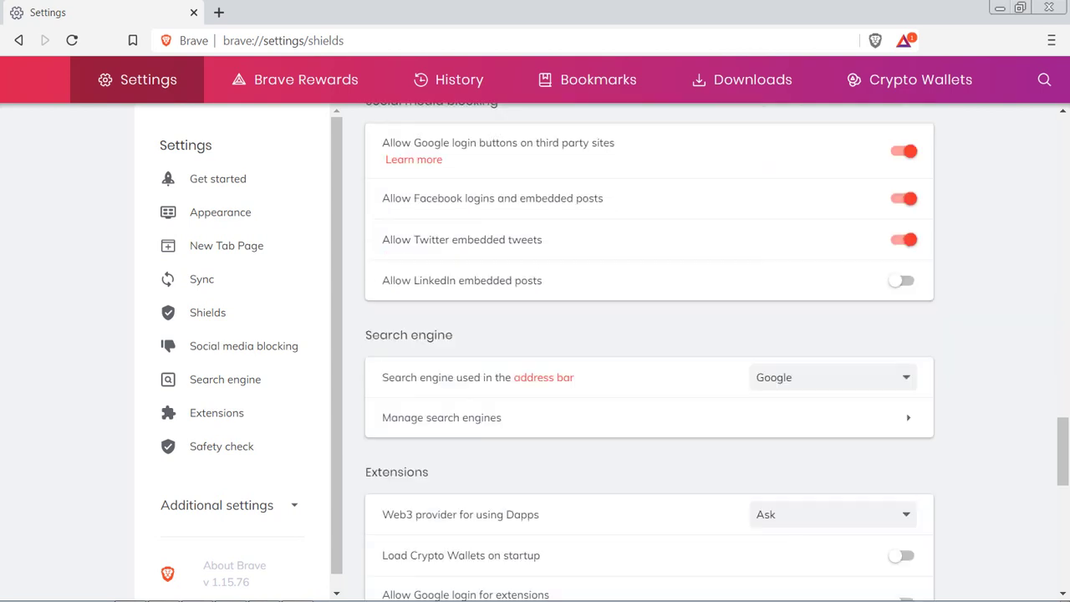
pyautogui.scroll(-1, 649, 351)
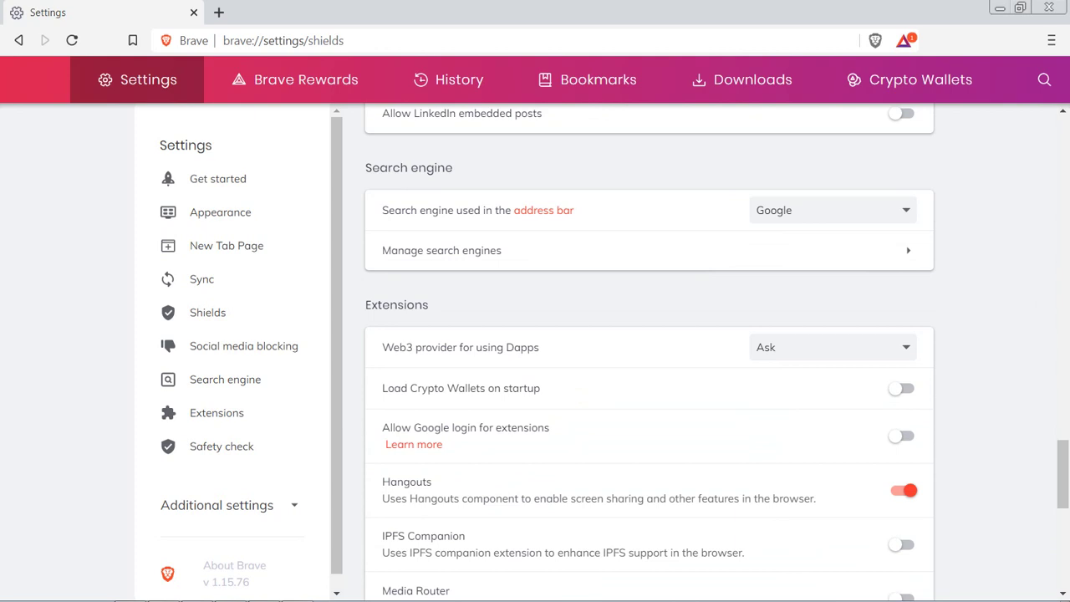
pyautogui.scroll(-3, 649, 351)
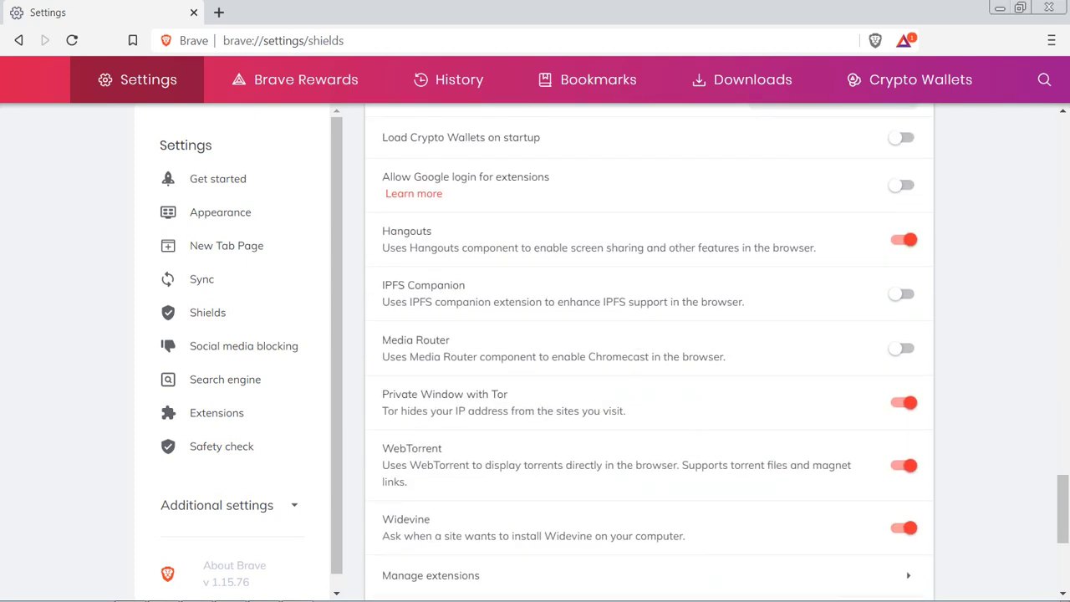
pyautogui.scroll(-1, 649, 351)
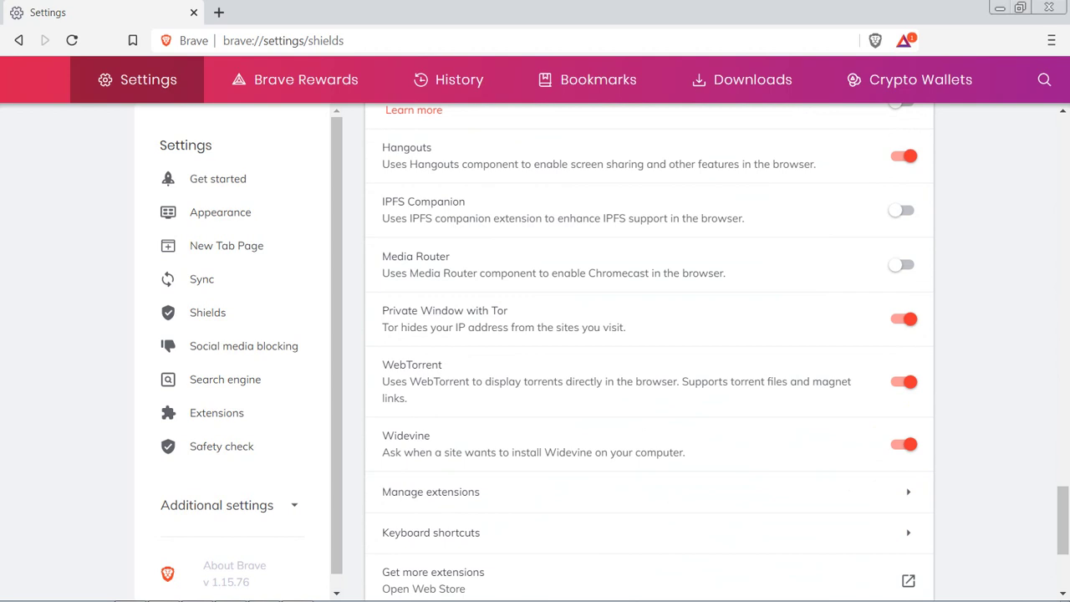
pyautogui.scroll(-1, 648, 351)
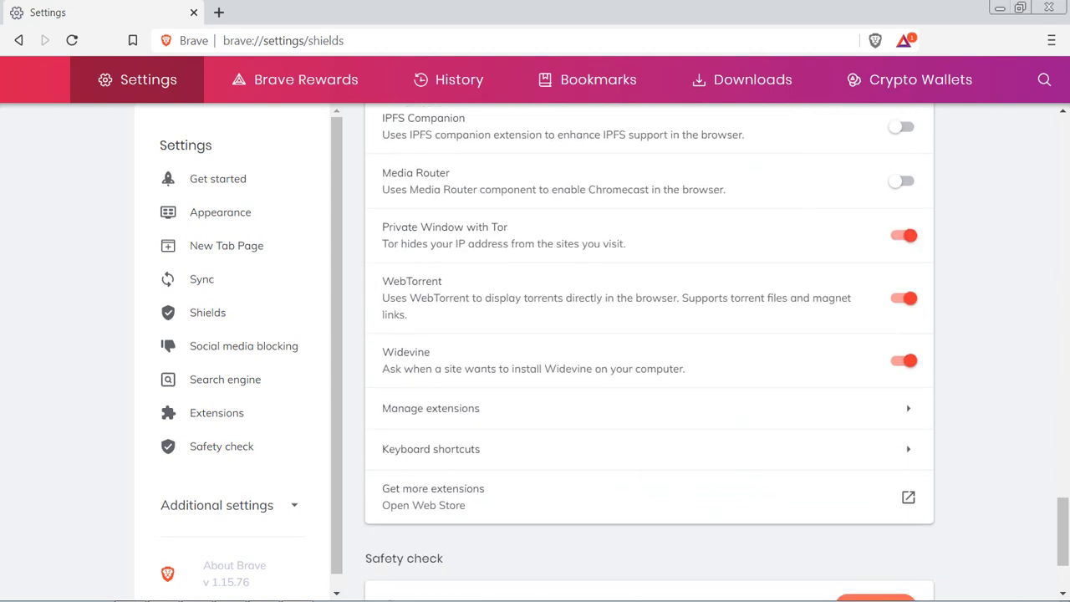
pyautogui.scroll(2, 648, 351)
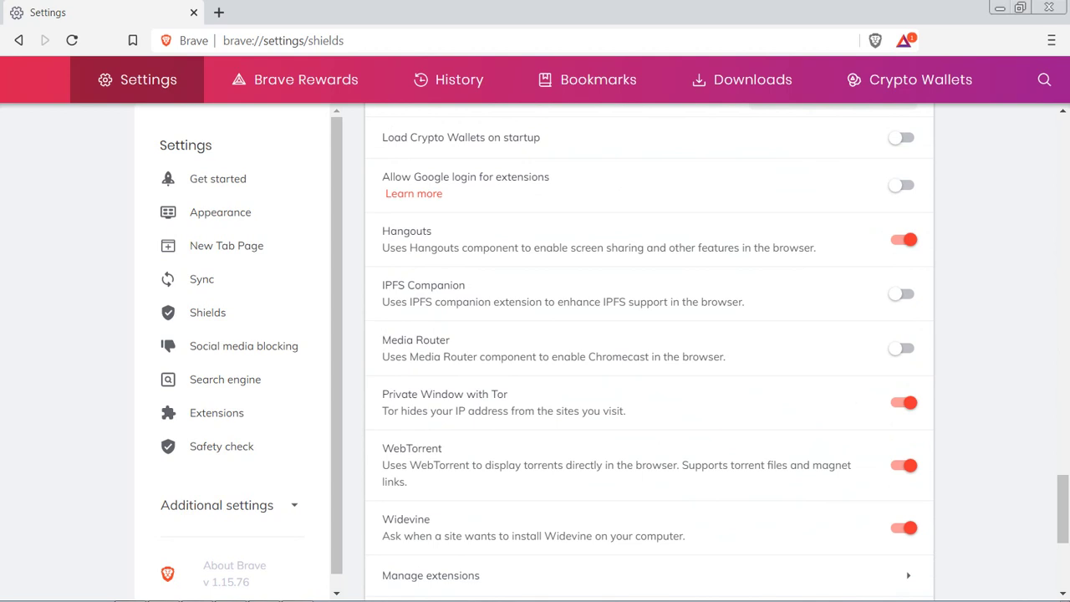
pyautogui.scroll(1, 648, 351)
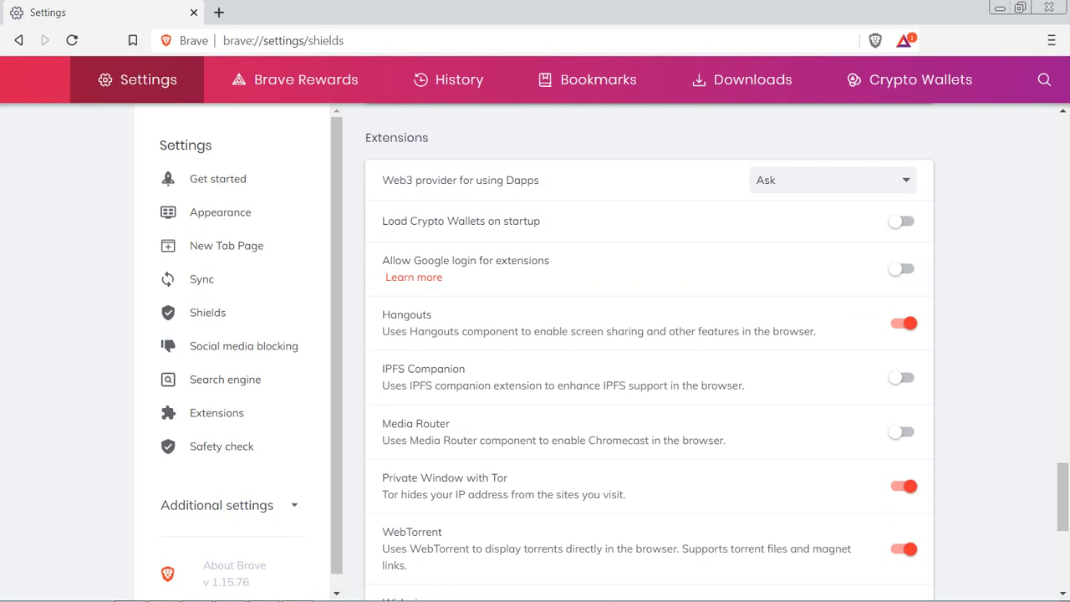
pyautogui.scroll(2, 649, 351)
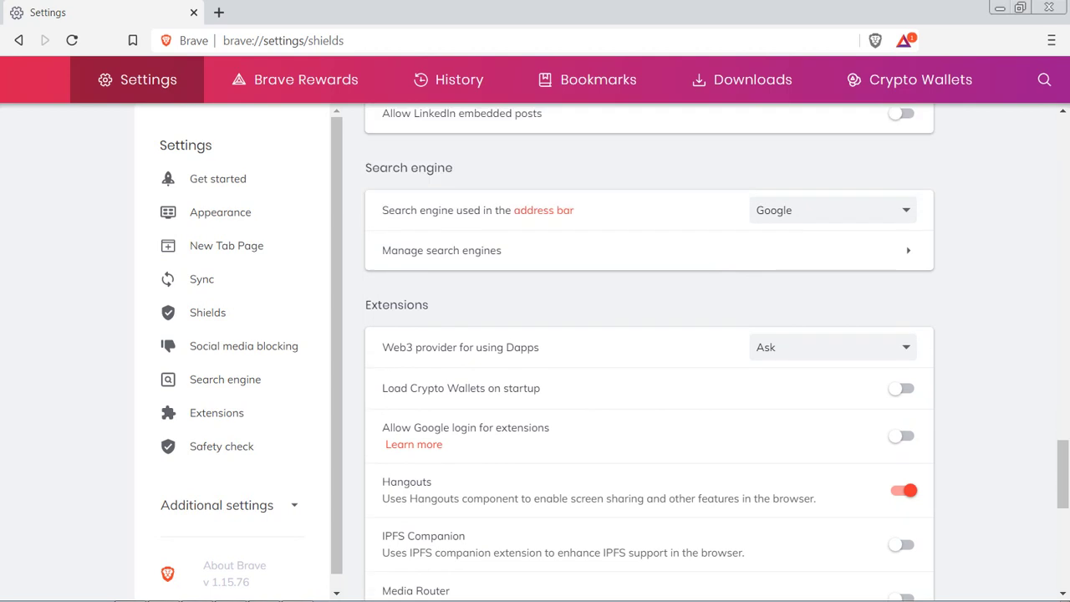
pyautogui.scroll(2, 649, 351)
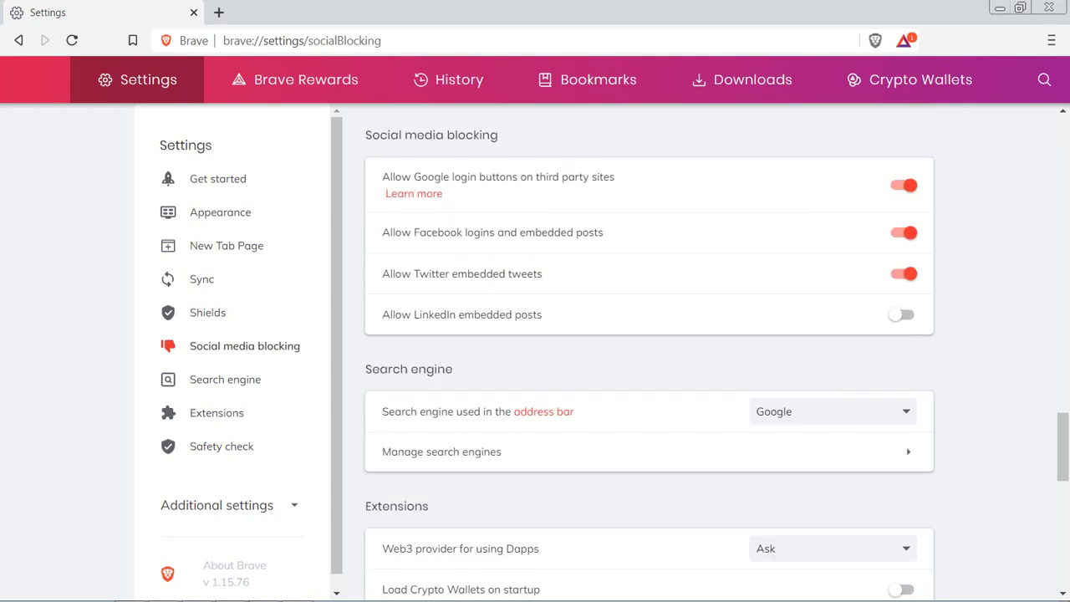
# Visit the Search engine, Extensions and Safety check sections of the settings, and return to Social media blocking.
pyautogui.click(225, 380)
pyautogui.click(216, 413)
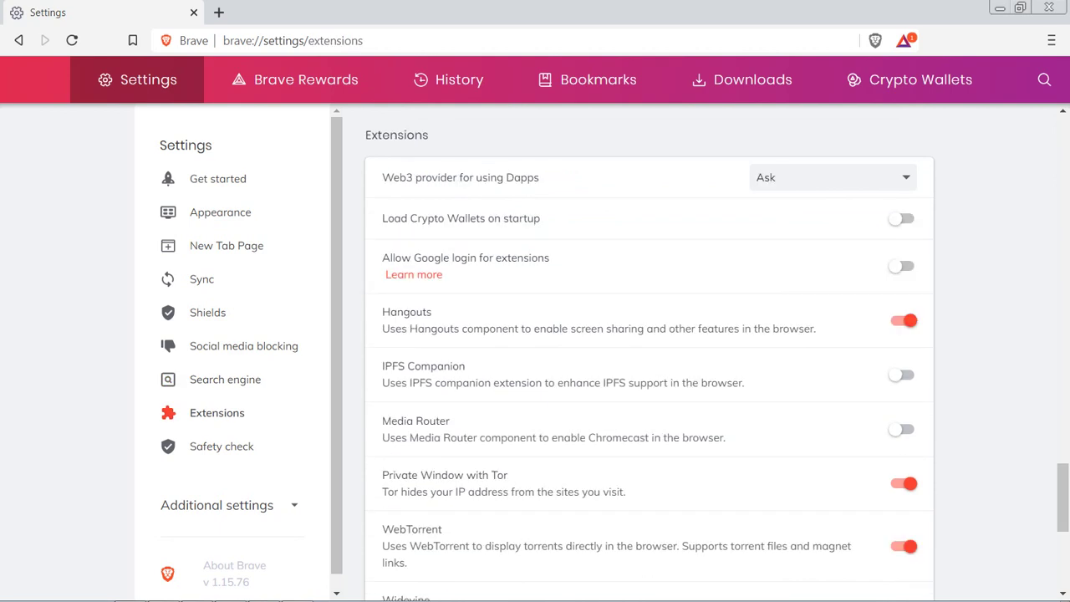
pyautogui.click(222, 446)
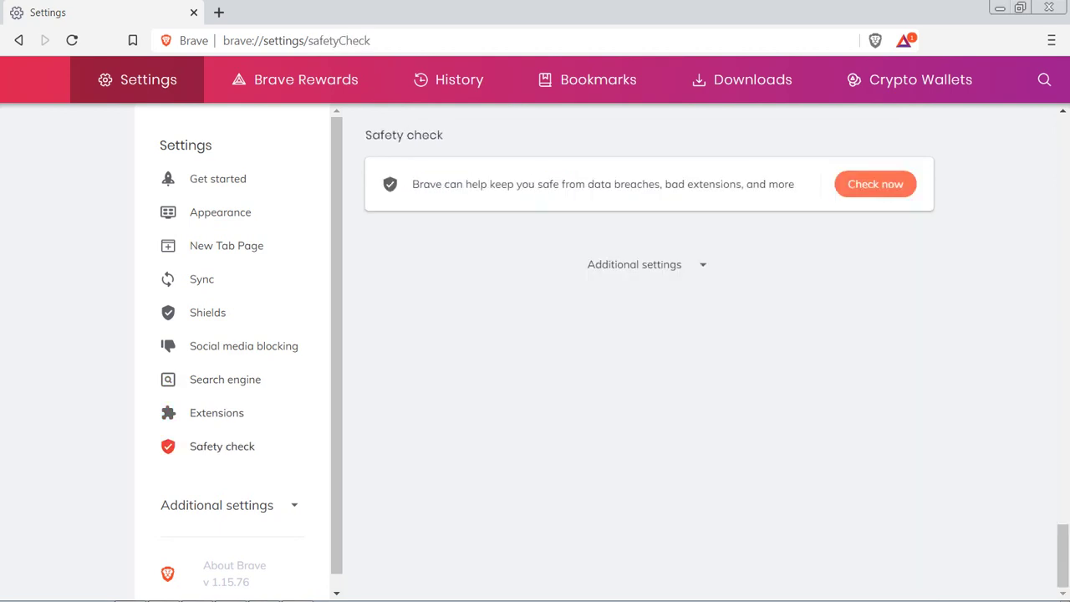
pyautogui.click(216, 413)
pyautogui.scroll(-1, 232, 351)
pyautogui.scroll(1, 232, 351)
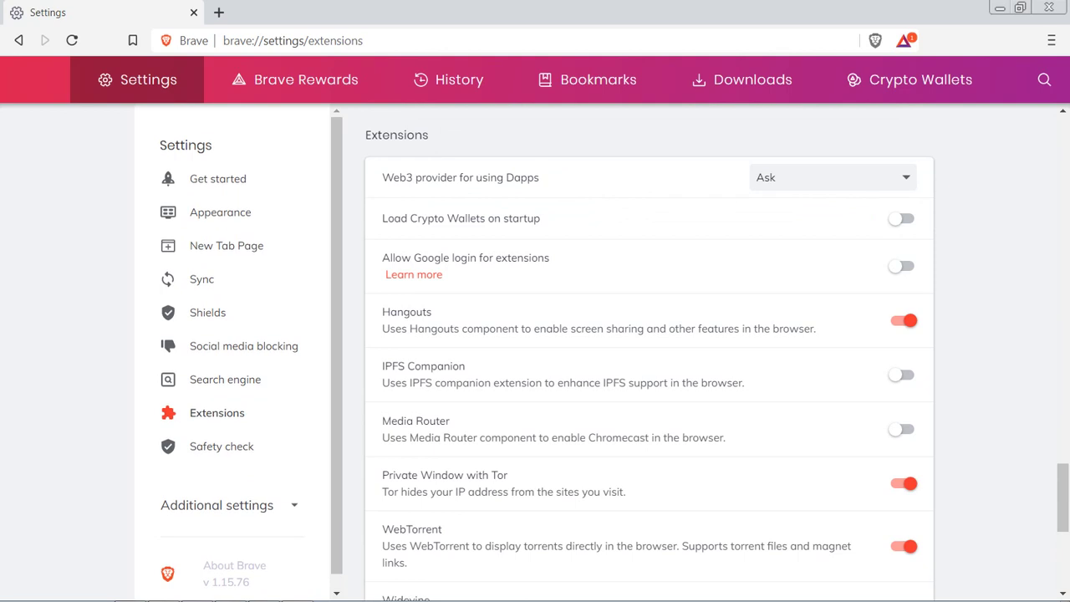
pyautogui.click(225, 379)
pyautogui.click(244, 346)
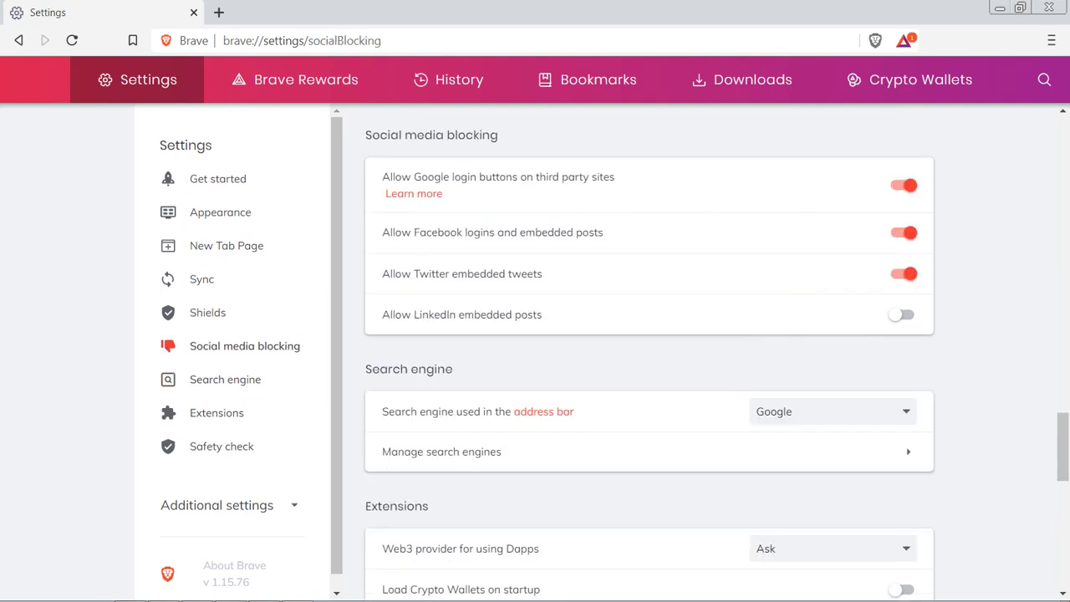
# Look through the Appearance settings and the Get started options for default browser and startup behaviour.
pyautogui.scroll(-2, 649, 351)
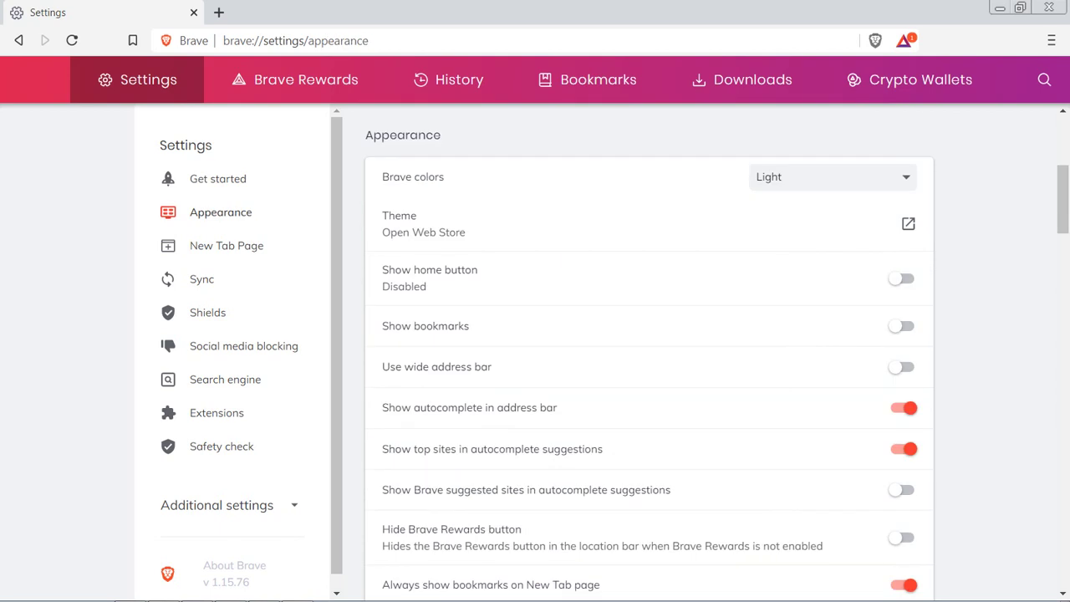
pyautogui.scroll(-4, 649, 351)
pyautogui.scroll(2, 649, 351)
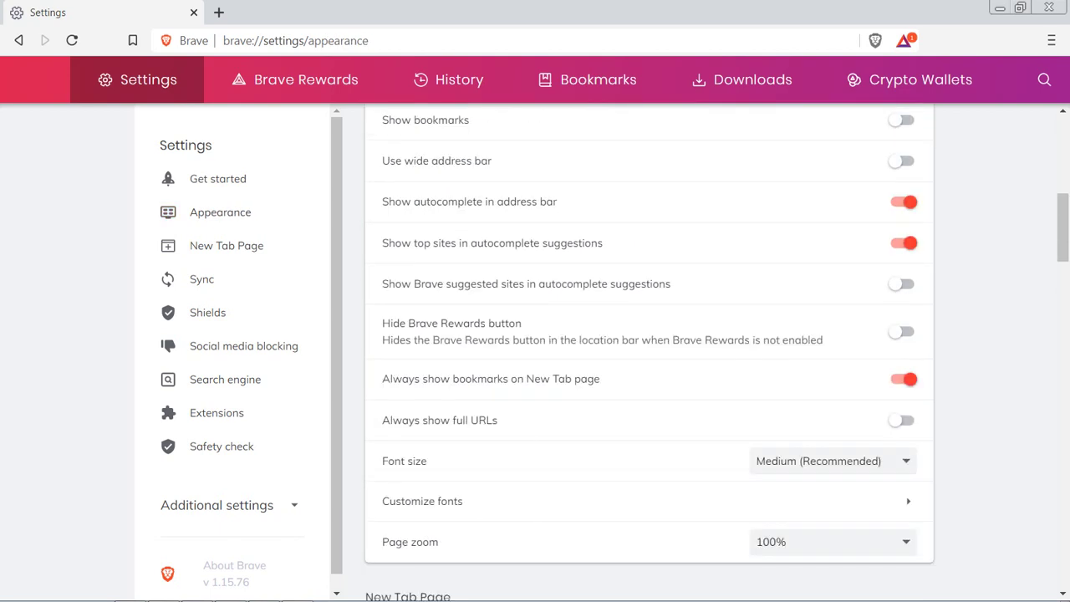
pyautogui.scroll(3, 649, 352)
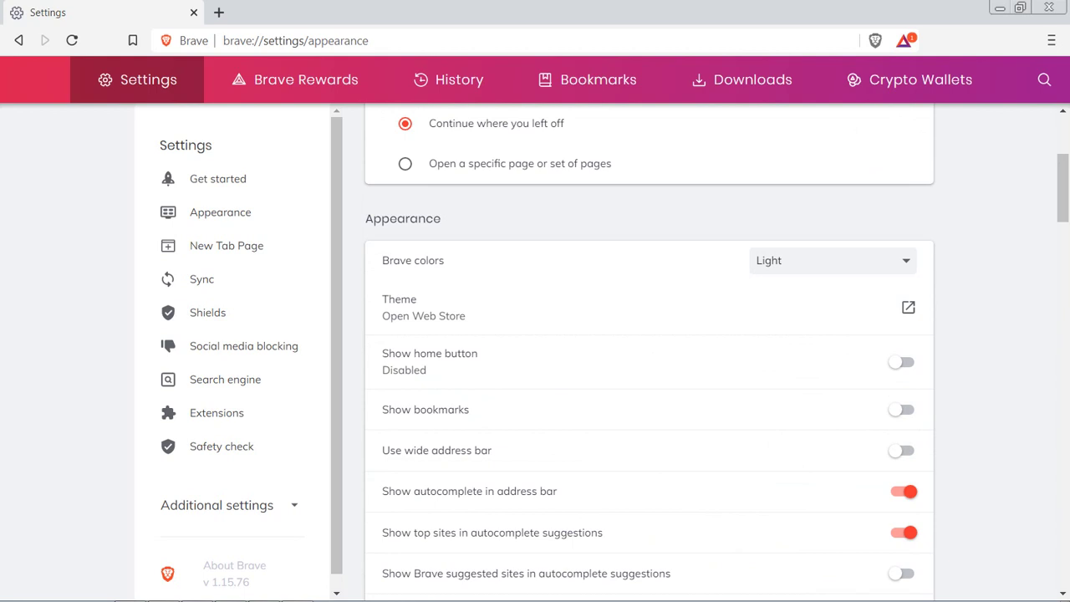
pyautogui.scroll(2, 649, 351)
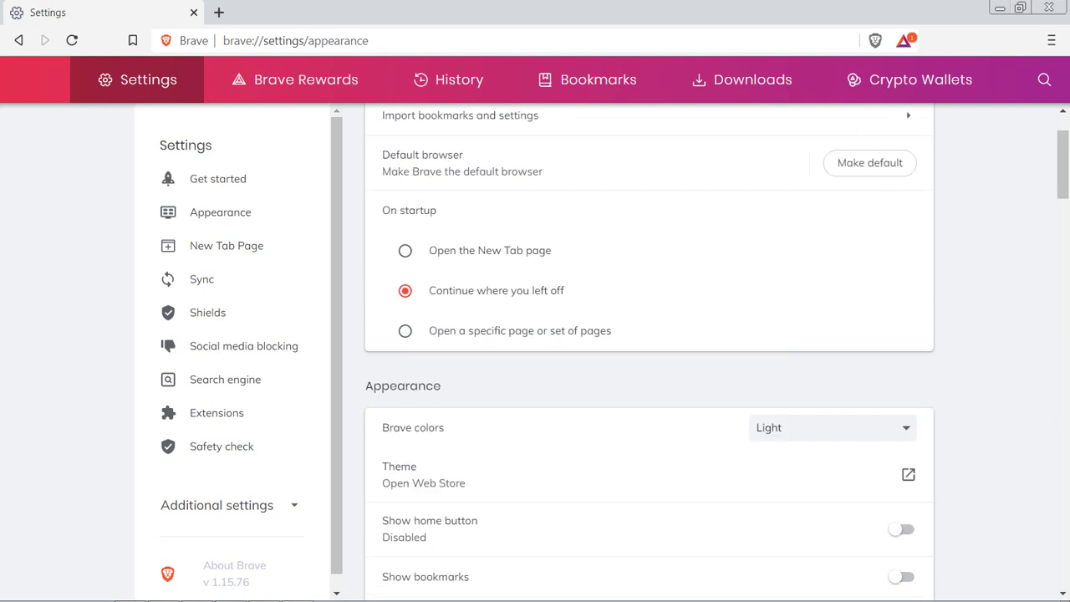
pyautogui.scroll(1, 649, 351)
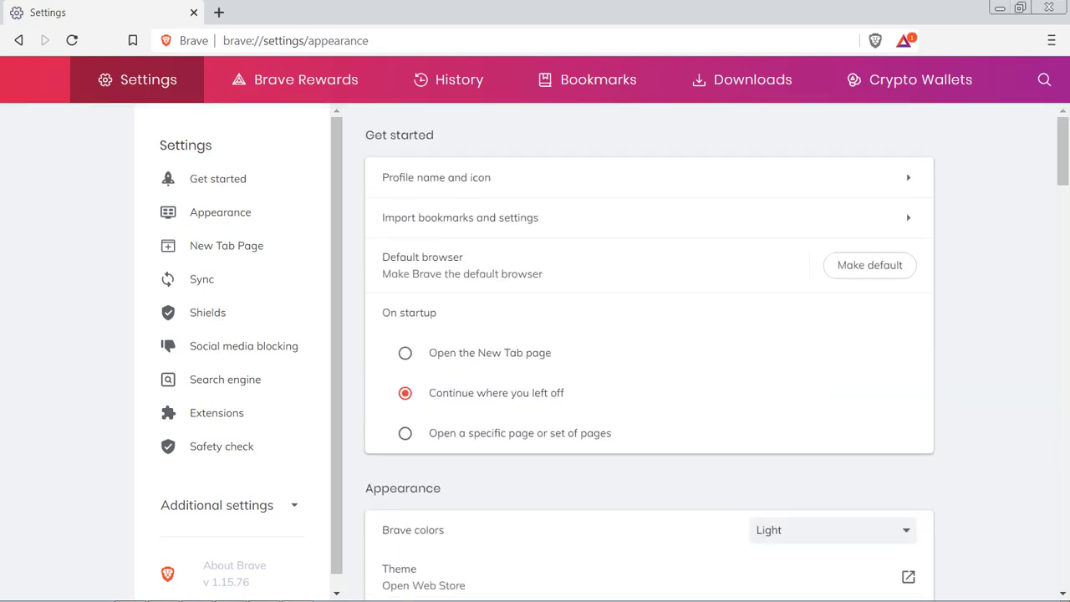
pyautogui.scroll(-3, 649, 351)
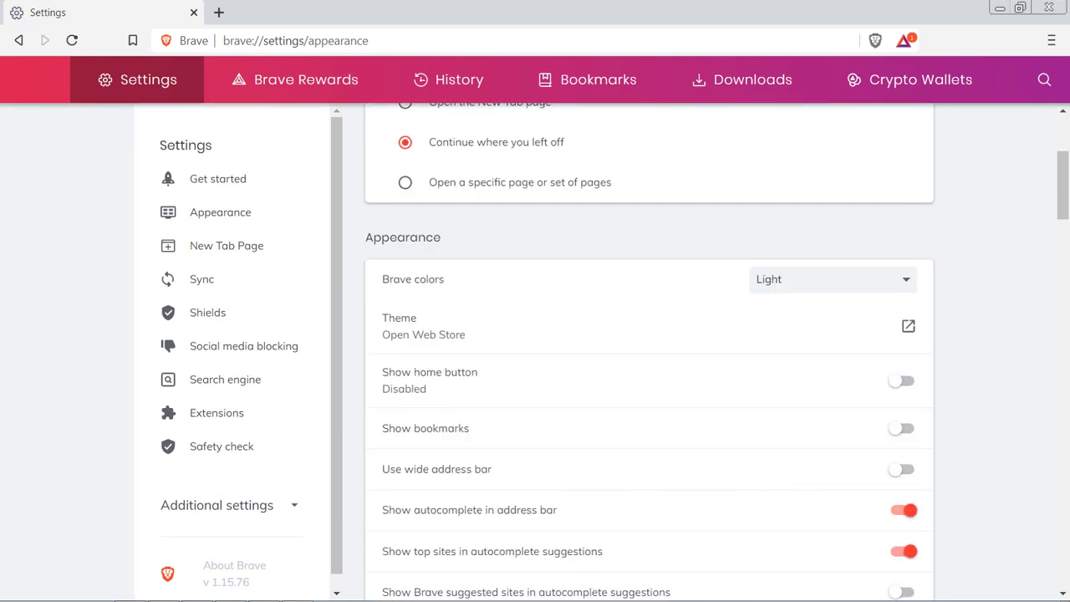
# Open the Chrome Web Store themes from the Appearance settings and browse the published and dark theme collections.
pyautogui.click(908, 326)
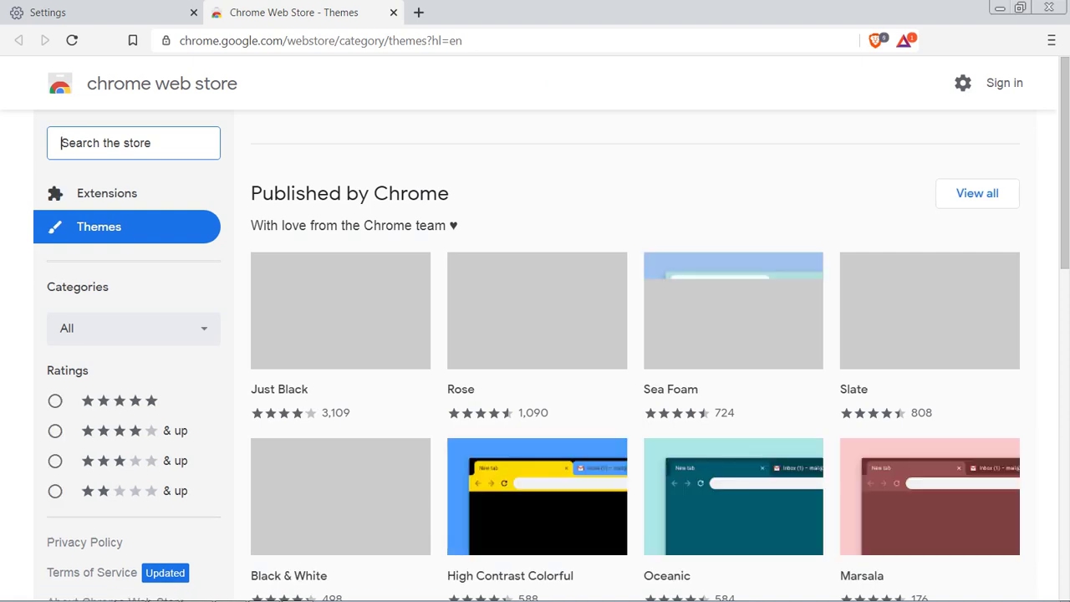
pyautogui.scroll(-4, 535, 351)
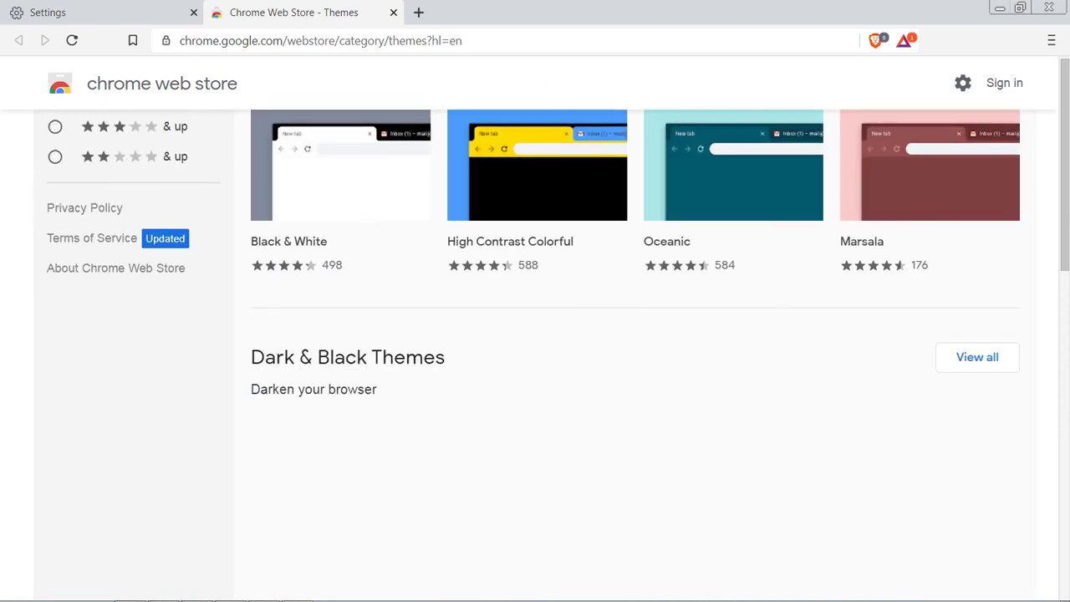
pyautogui.scroll(-4, 535, 351)
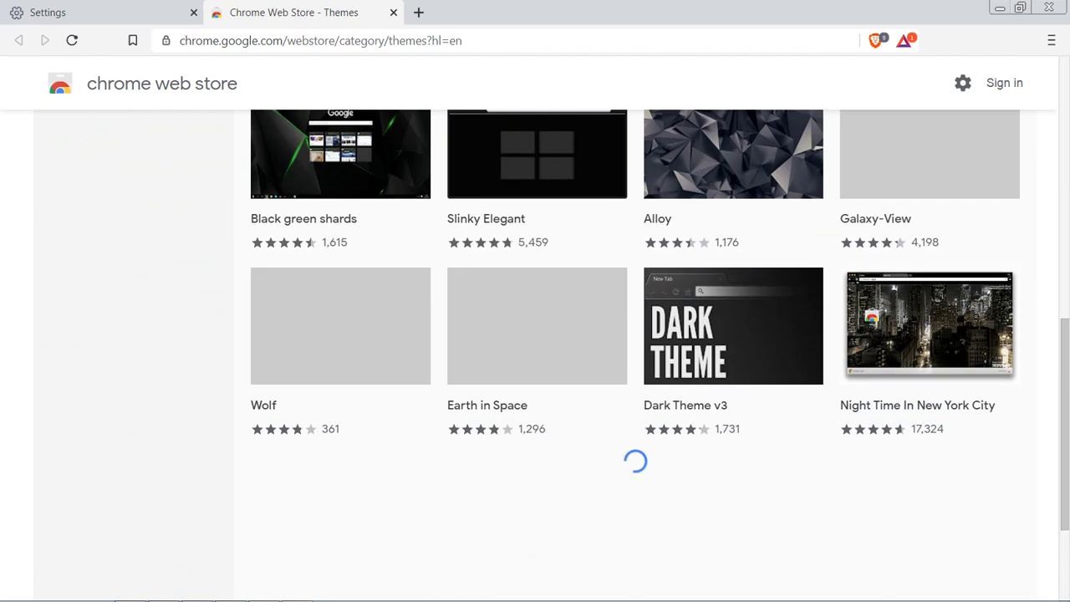
# Return to the Settings tab and review the New Tab Page, Shields, social media blocking and search engine settings.
pyautogui.click(100, 13)
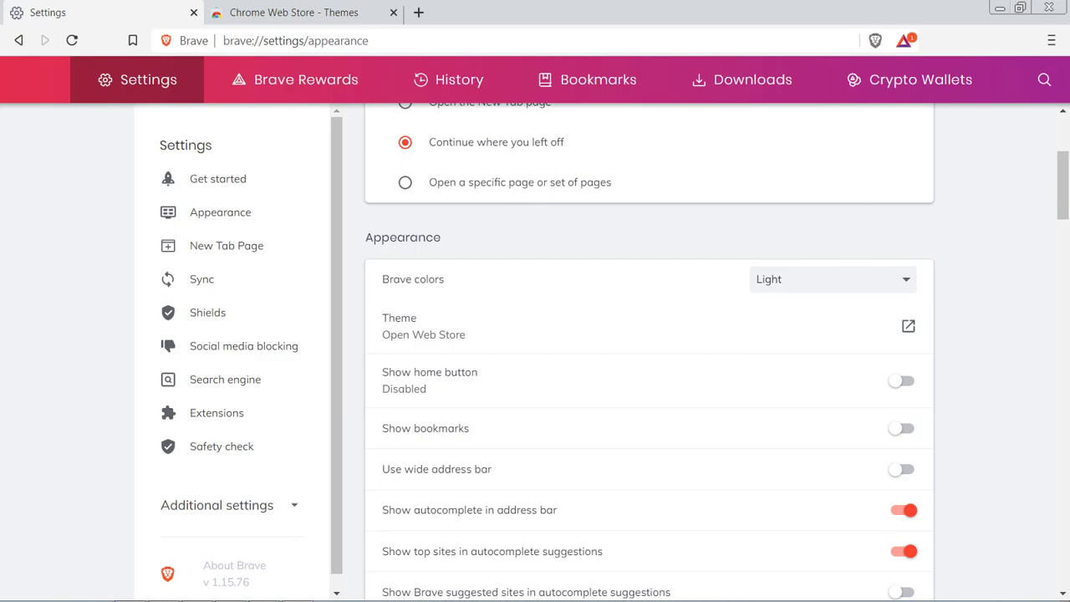
pyautogui.scroll(-2, 649, 351)
pyautogui.scroll(-5, 649, 351)
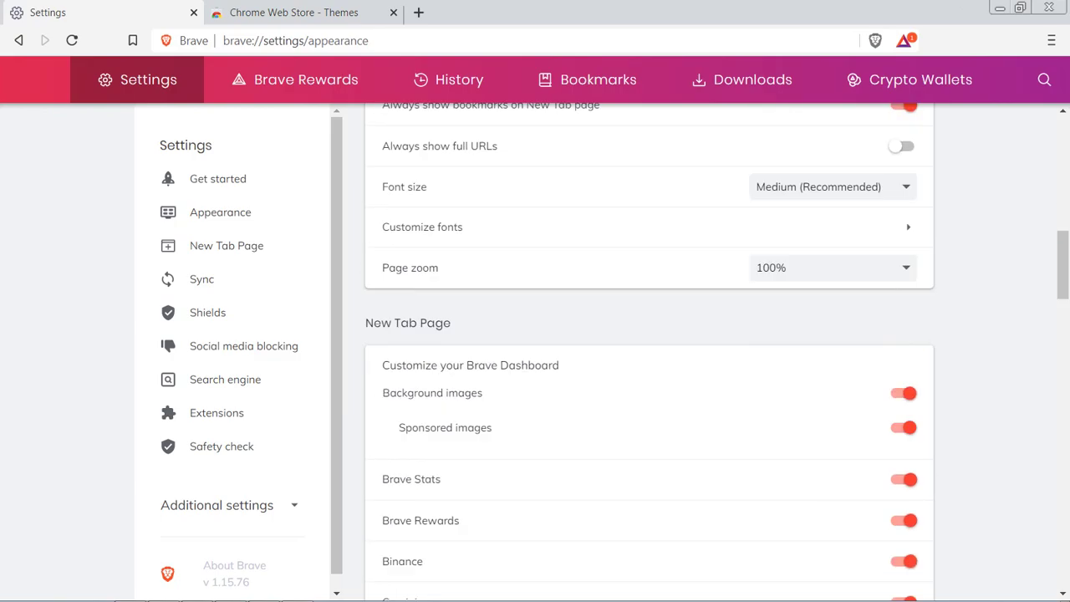
pyautogui.scroll(-5, 649, 351)
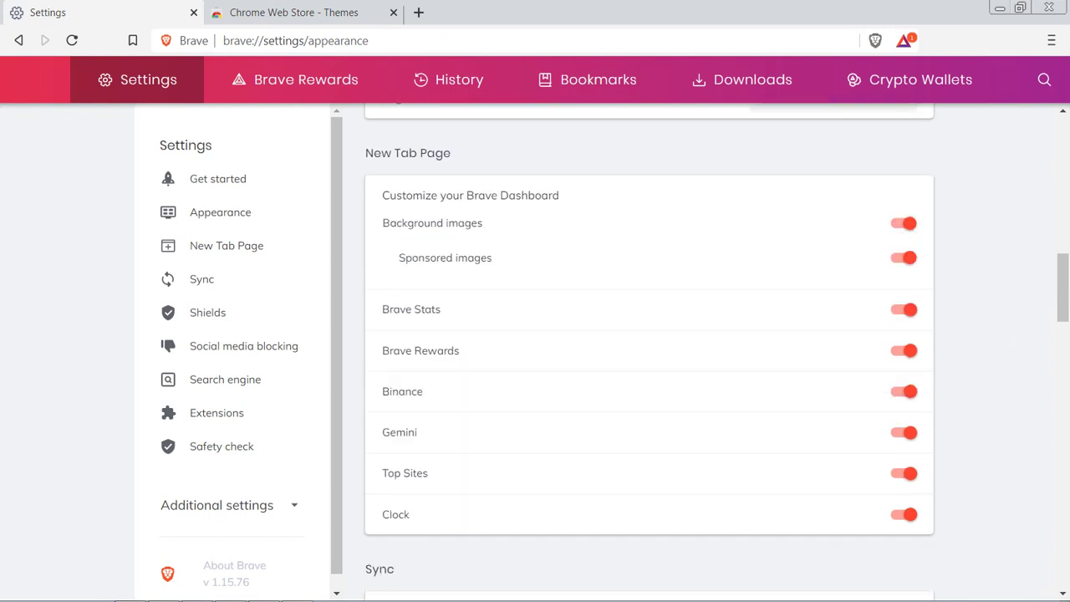
pyautogui.scroll(-3, 649, 351)
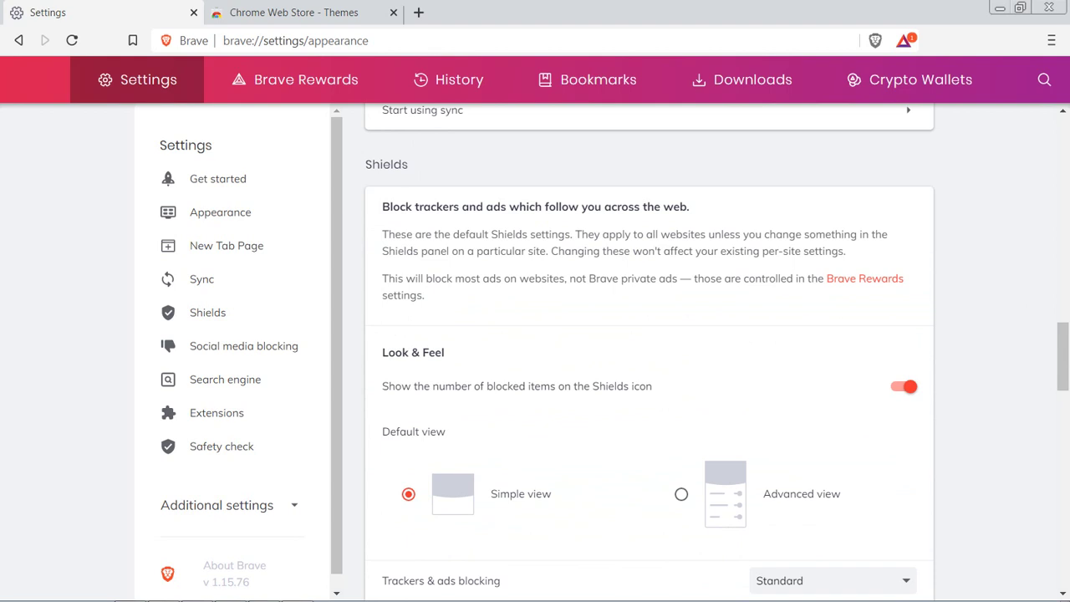
pyautogui.scroll(-3, 649, 351)
pyautogui.scroll(-3, 649, 352)
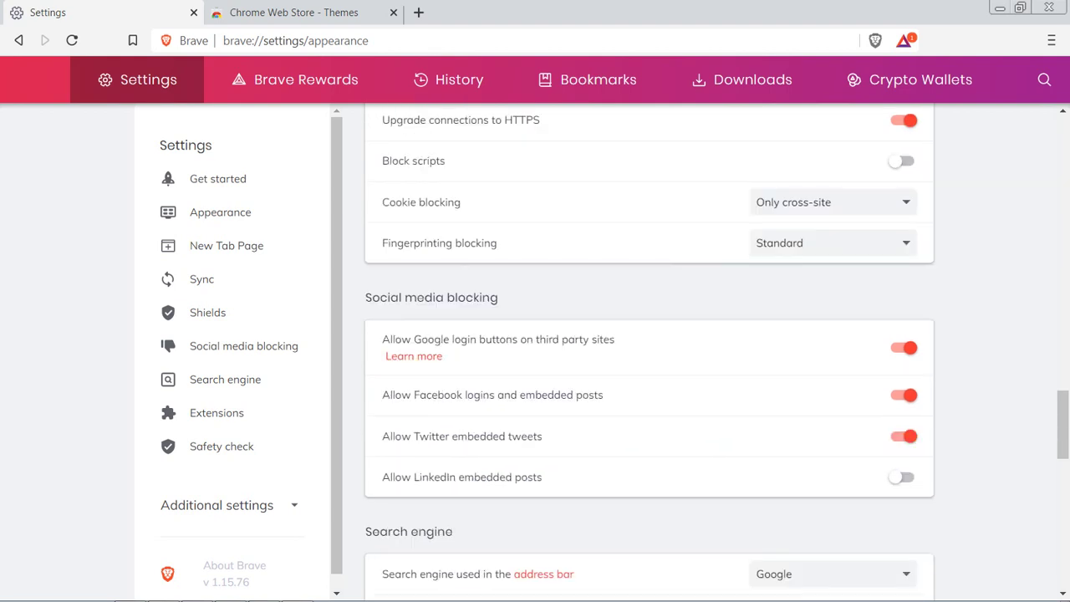
pyautogui.scroll(-2, 648, 351)
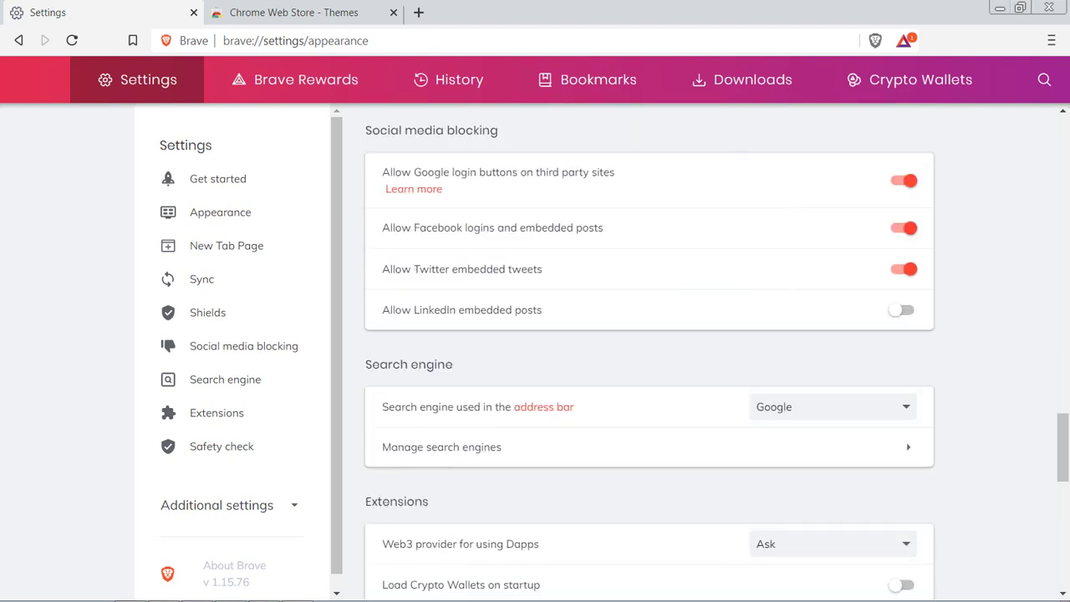
# Search the web for "skulstars" in a new tab and open the Skul Stars YouTube channel from the results.
pyautogui.hotkey('ctrl', 't')
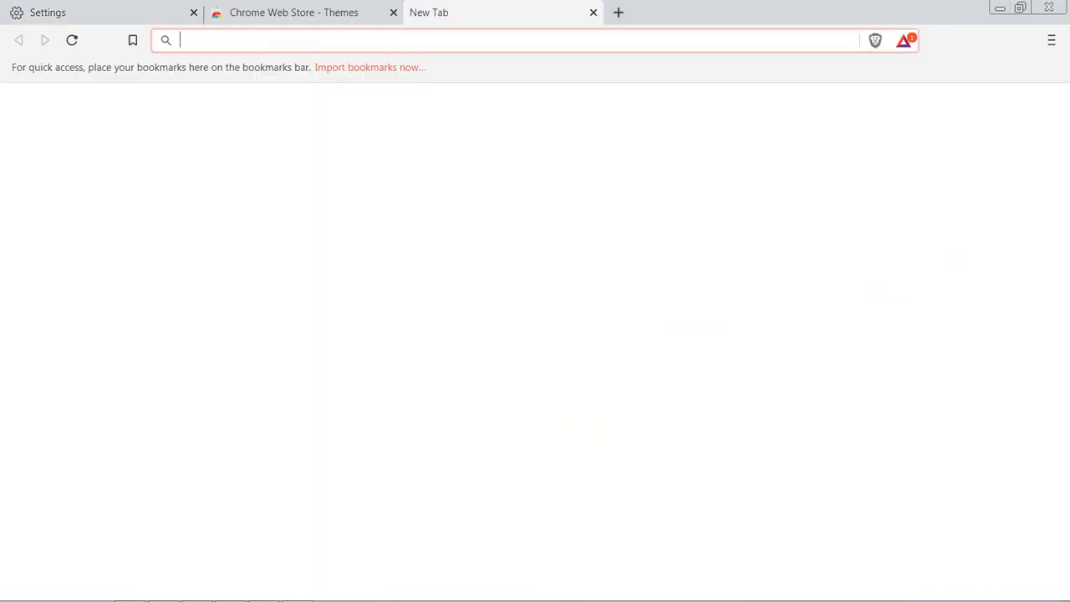
pyautogui.write('skulstars')
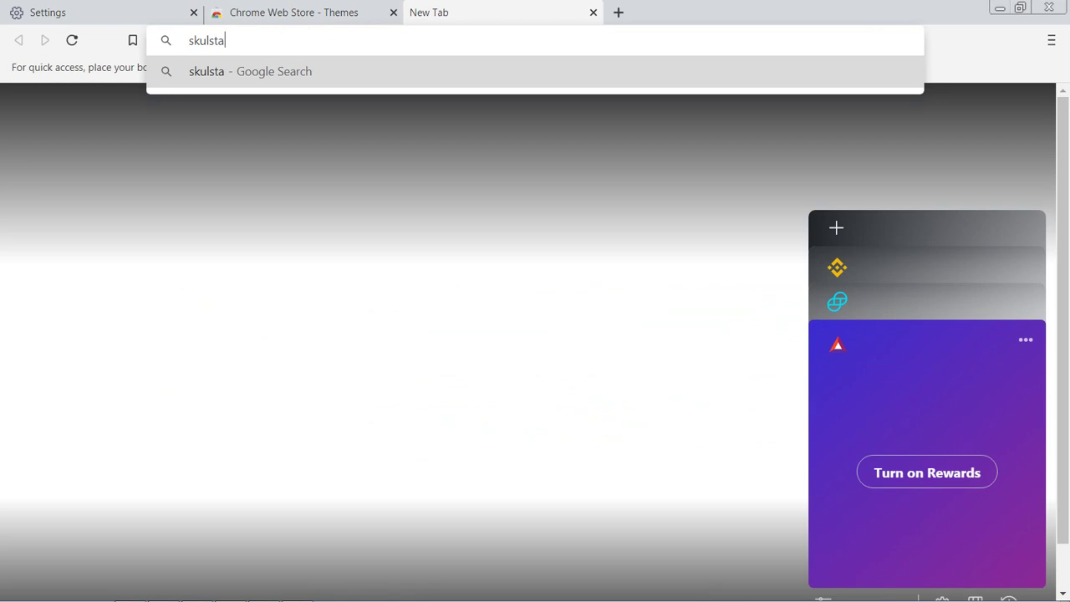
pyautogui.press('Return')
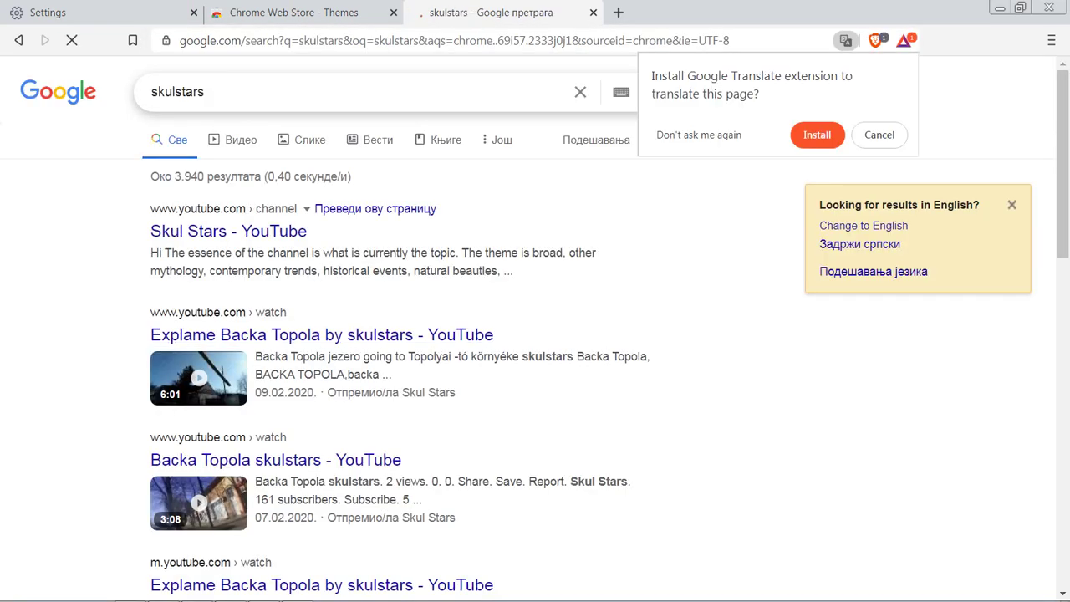
pyautogui.click(228, 231)
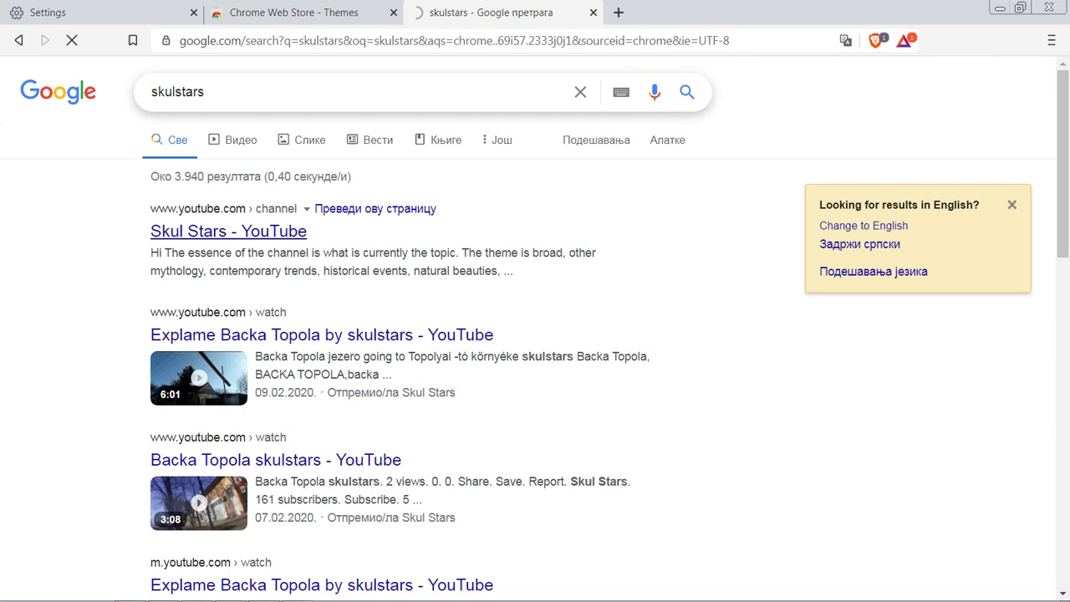
pyautogui.click(228, 231)
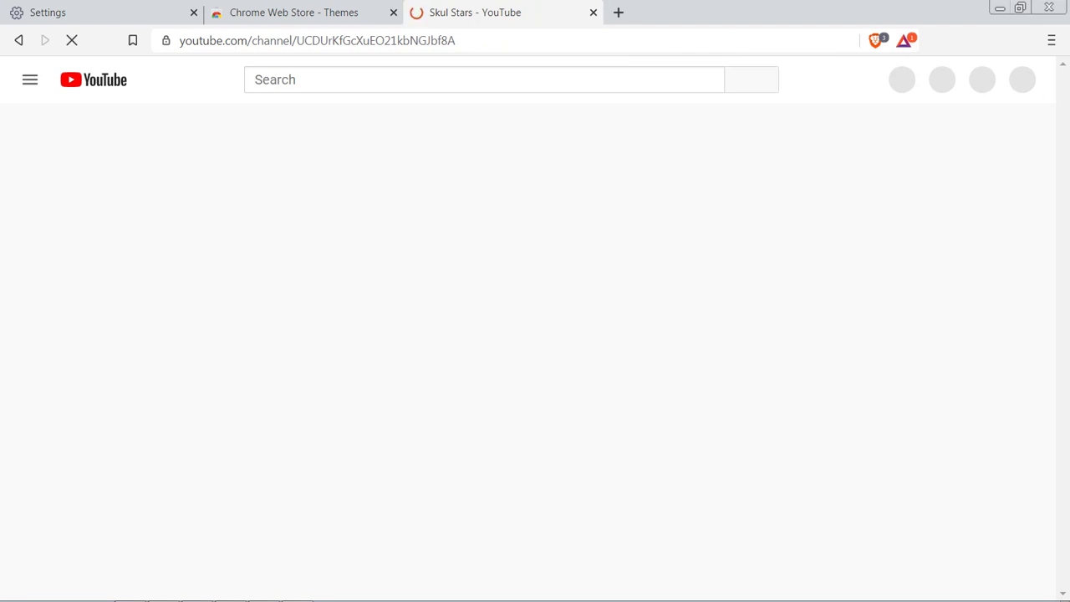
# Close the Chrome Web Store themes tab and return to the Settings tab.
pyautogui.click(294, 12)
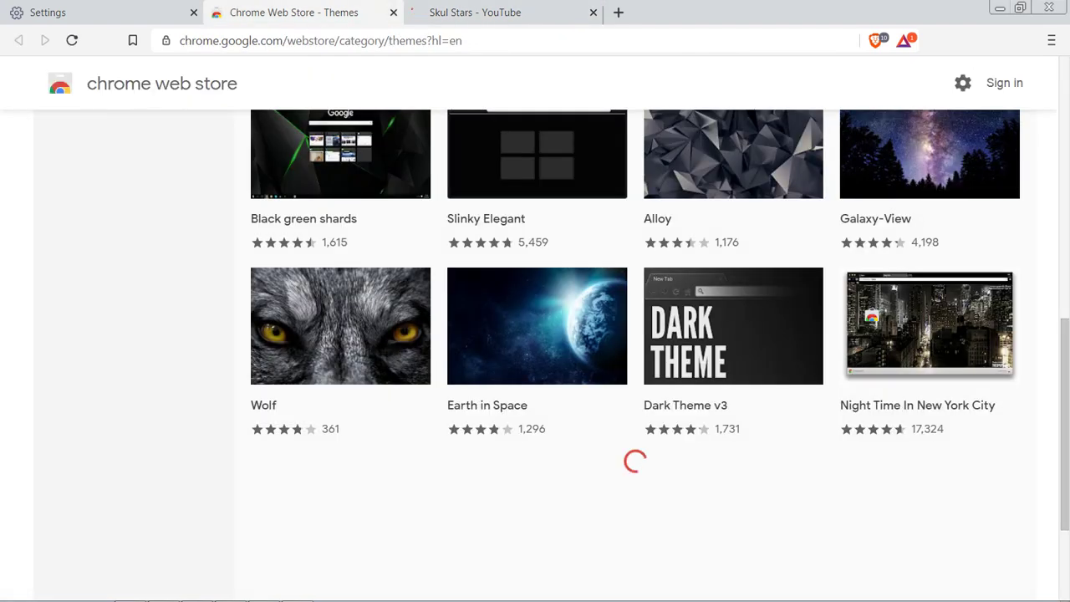
pyautogui.hotkey('ctrl', 'Tab')
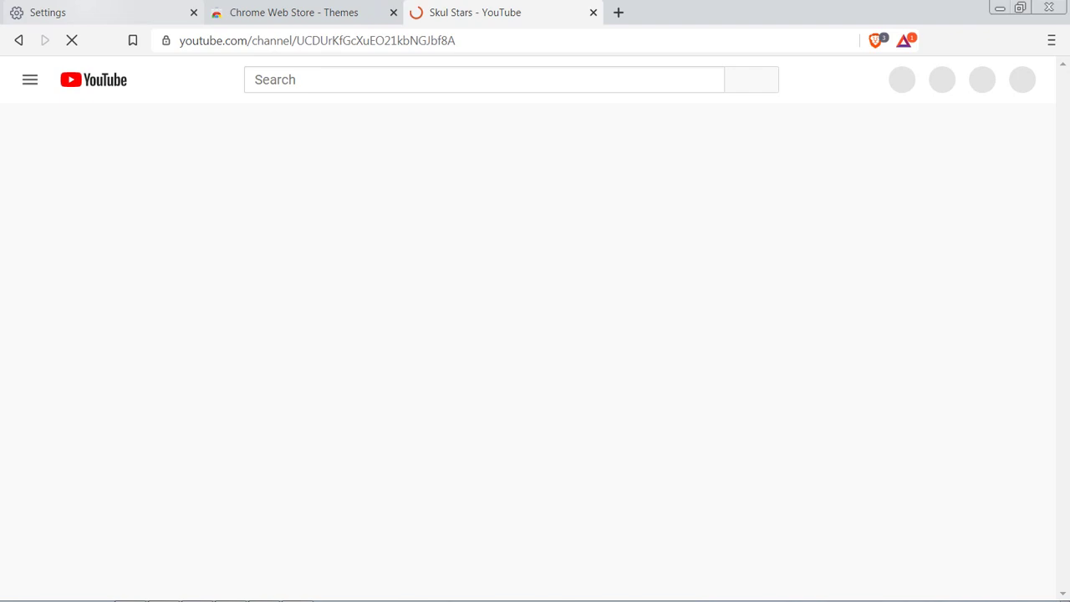
pyautogui.click(393, 12)
pyautogui.click(100, 12)
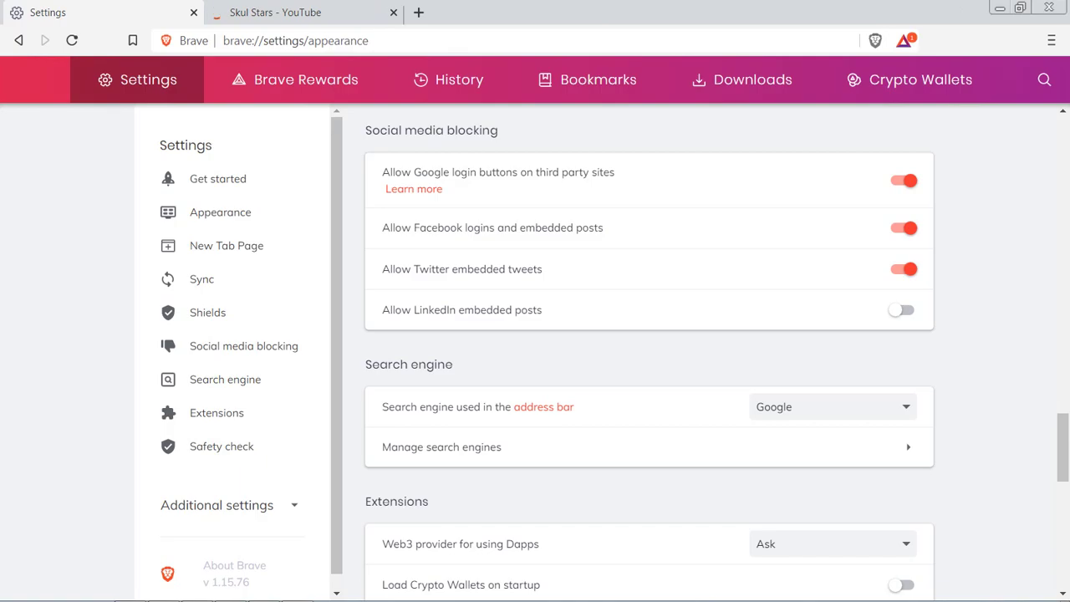
# Review the Extensions and Safety check settings, and examine the Shields options, including the choices for trackers and ads blocking.
pyautogui.scroll(-2, 648, 351)
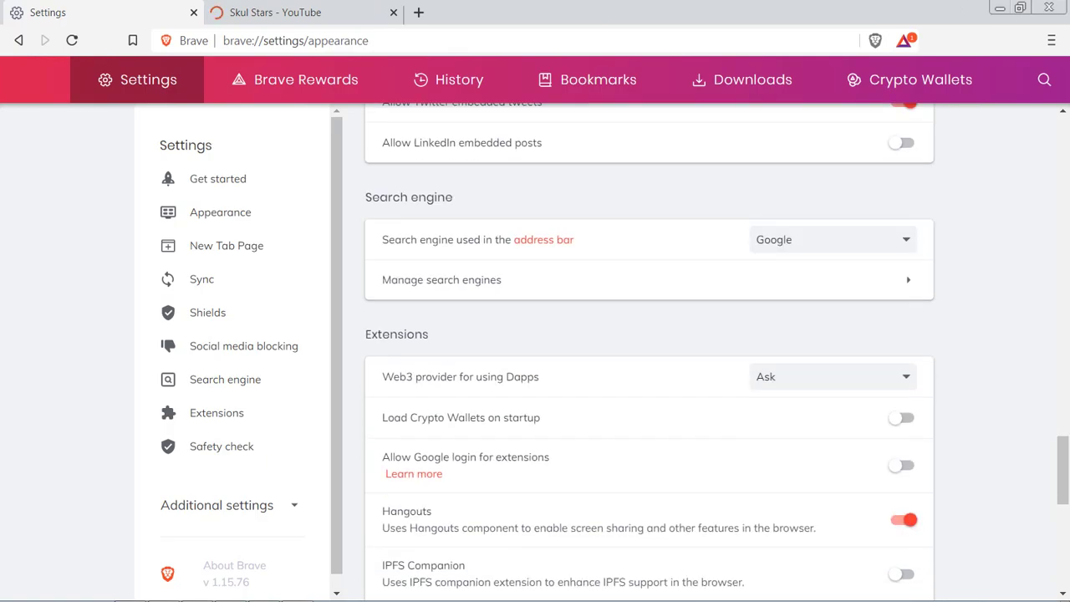
pyautogui.scroll(-3, 649, 351)
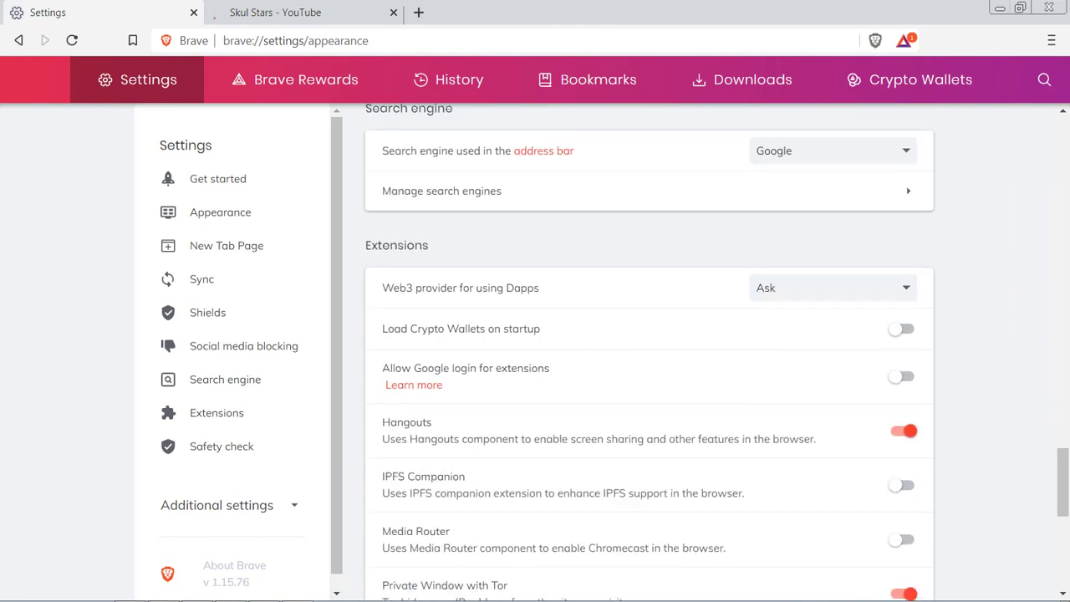
pyautogui.scroll(-4, 649, 351)
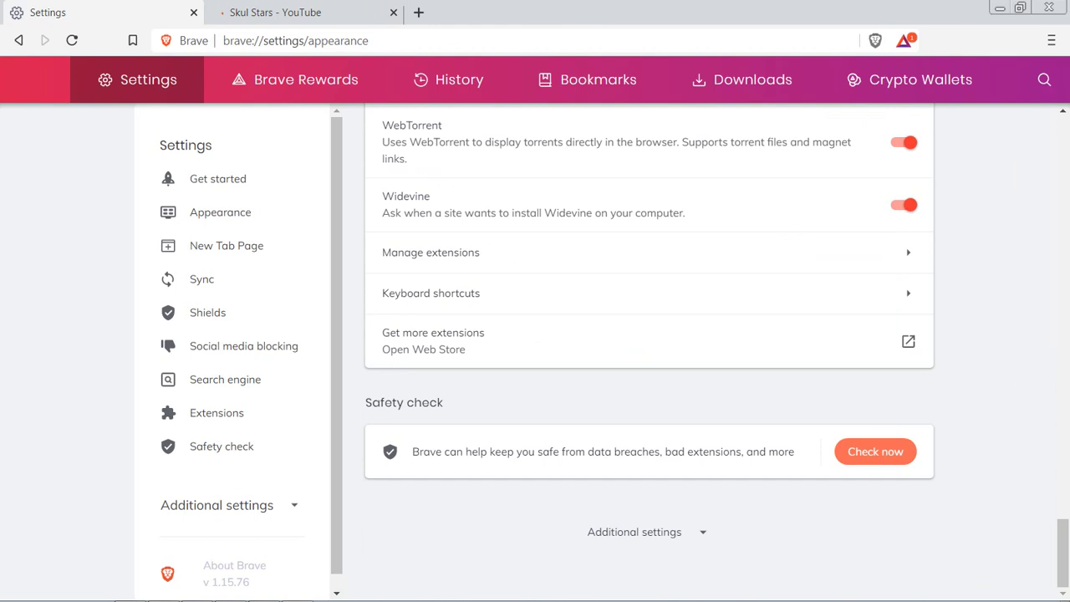
pyautogui.click(208, 311)
pyautogui.scroll(-2, 649, 351)
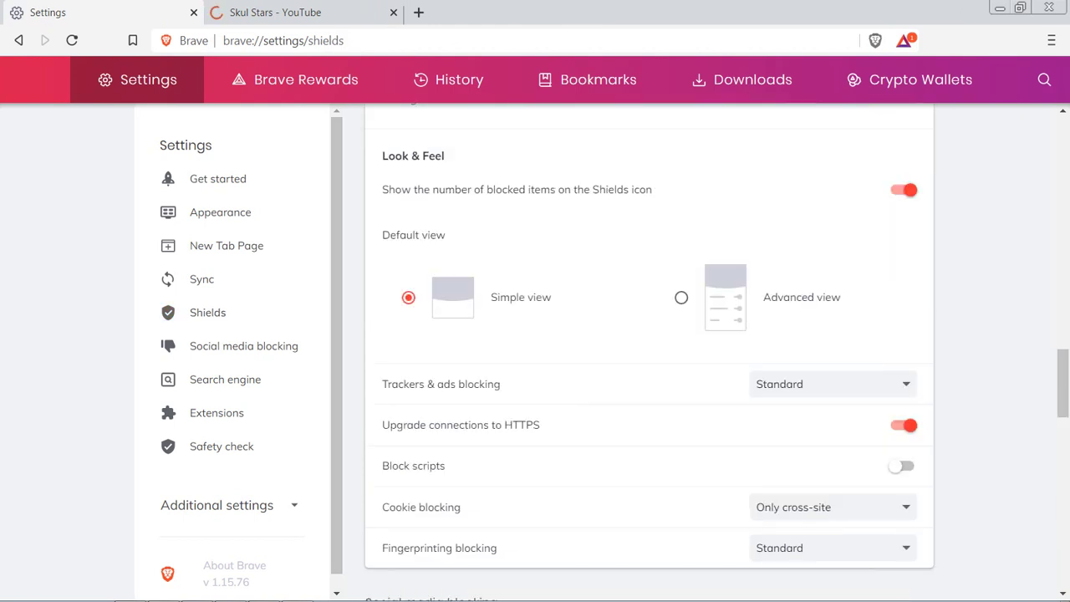
pyautogui.click(832, 384)
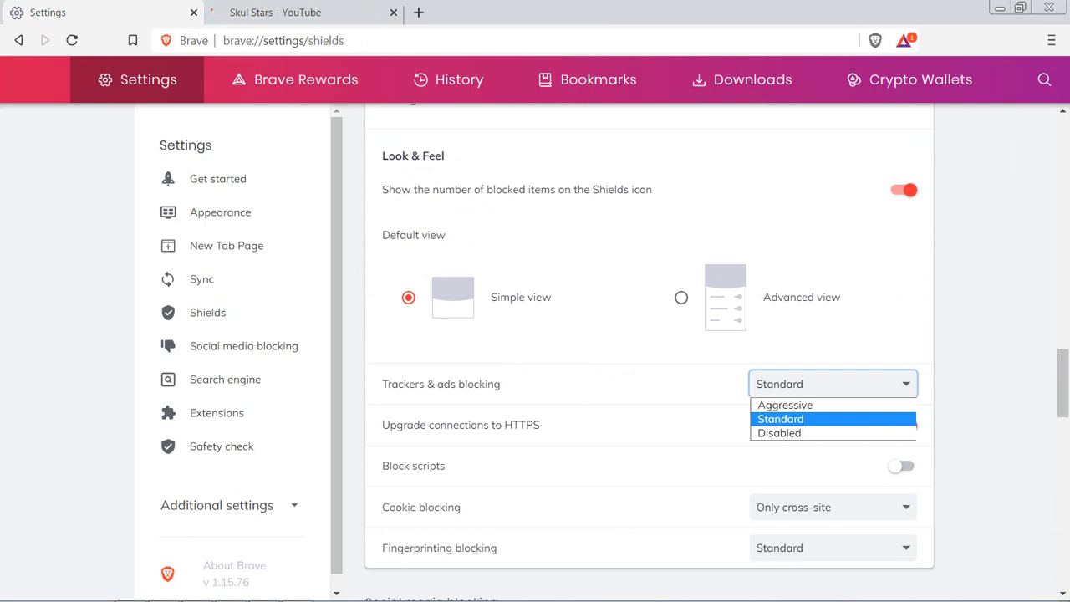
pyautogui.press('Escape')
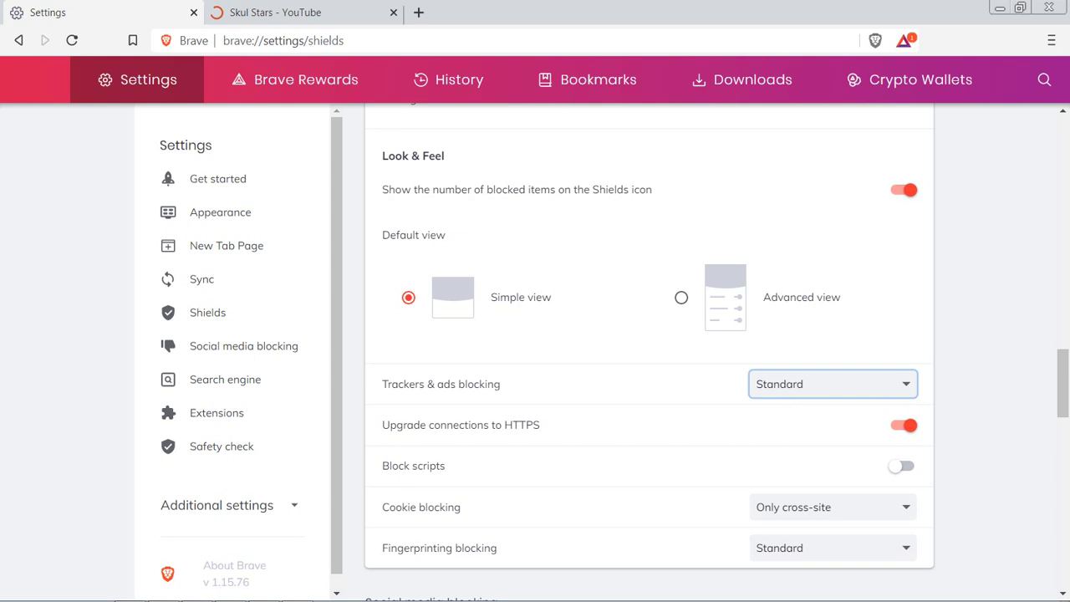
# Look through the remaining settings down to Safety check, and expand the additional settings to examine Privacy and security.
pyautogui.scroll(-2, 649, 351)
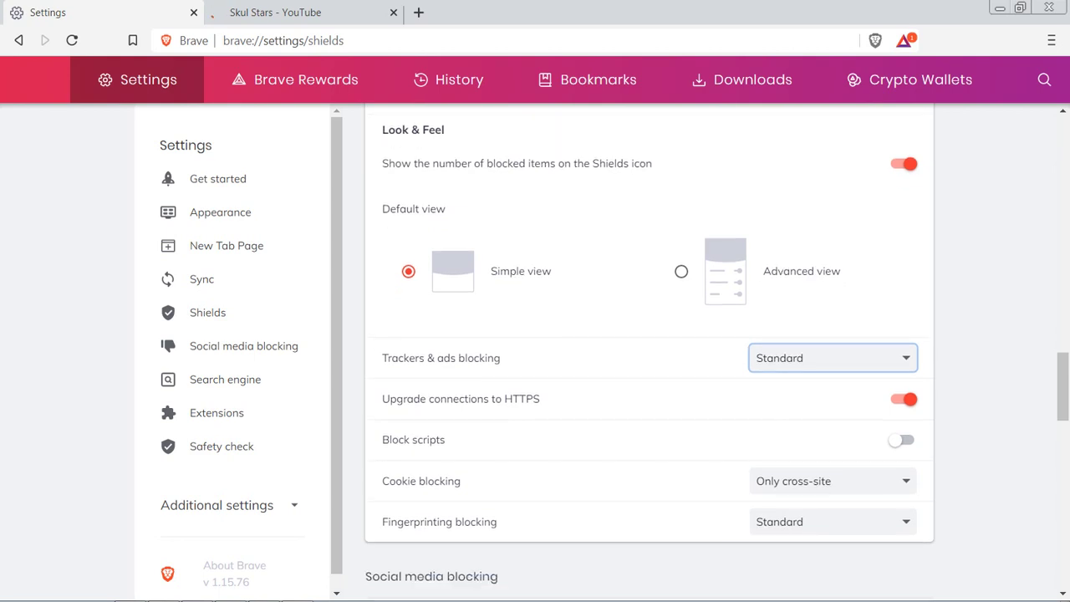
pyautogui.scroll(-2, 649, 351)
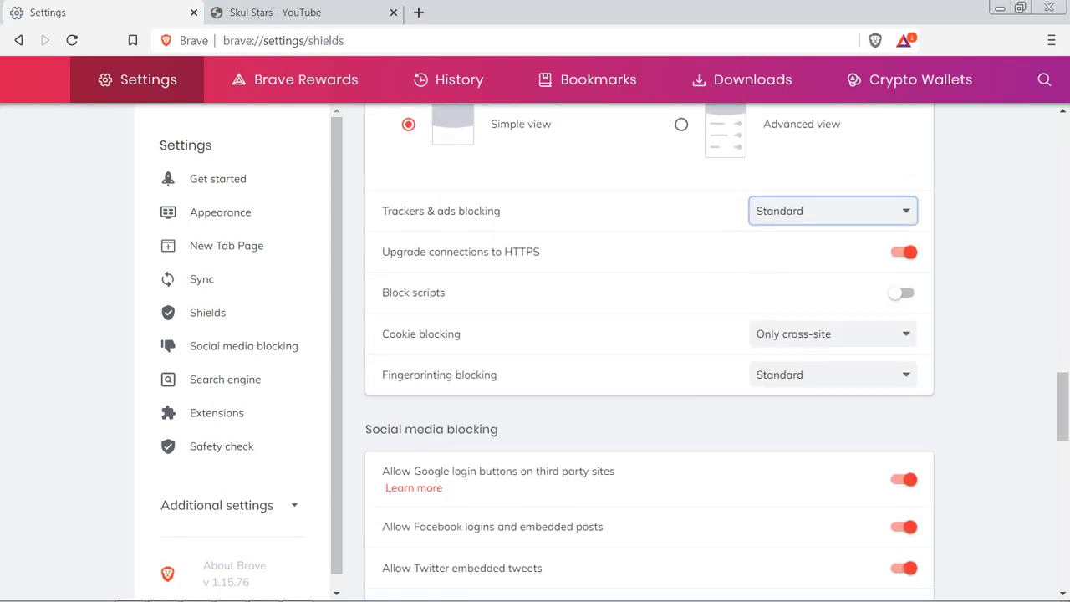
pyautogui.scroll(-1, 648, 351)
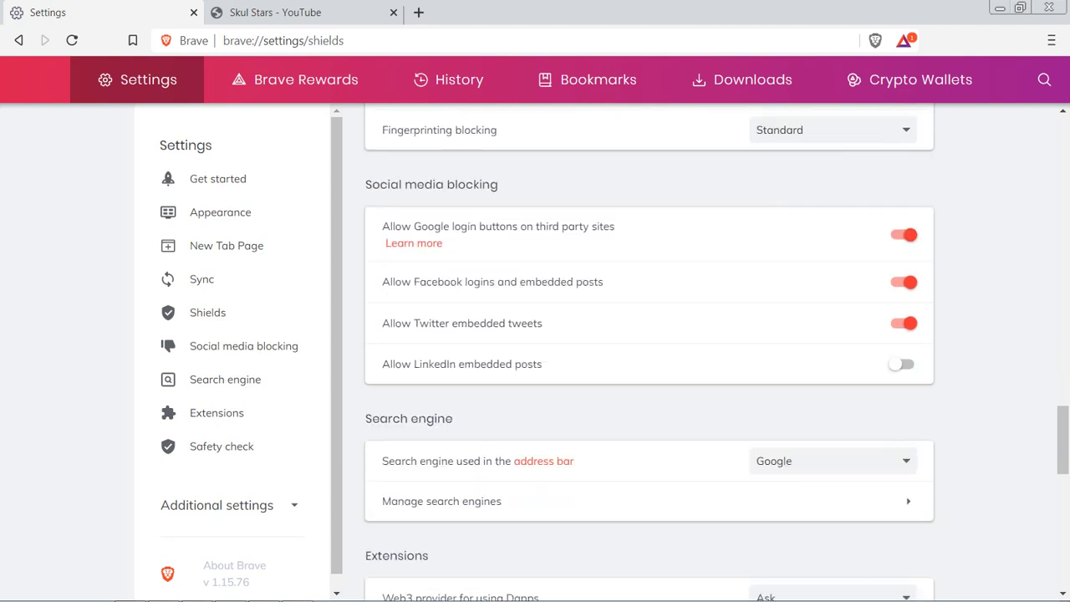
pyautogui.scroll(-7, 649, 352)
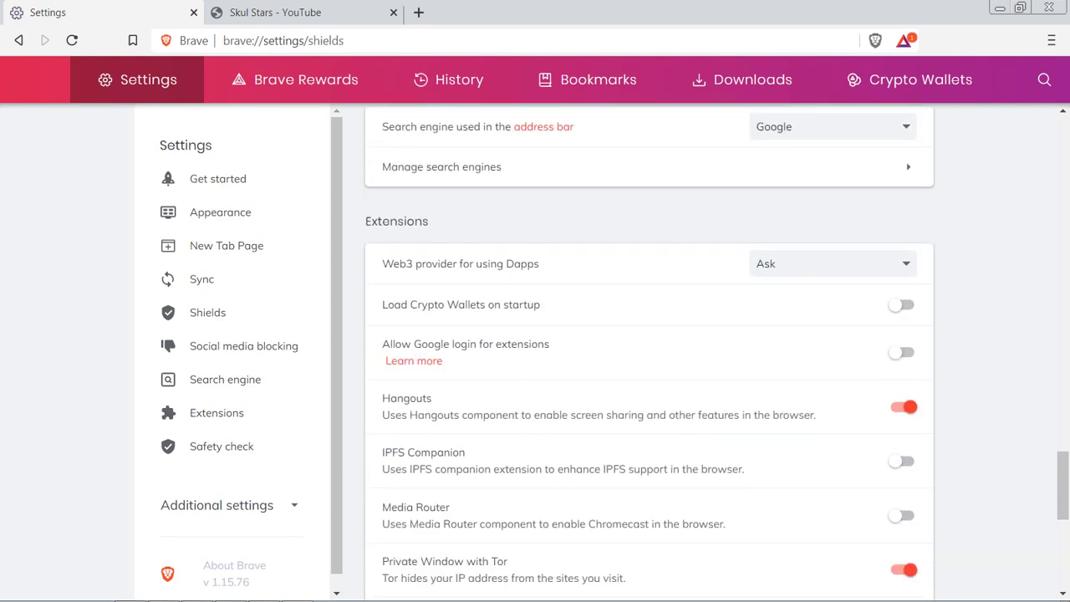
pyautogui.scroll(-2, 648, 351)
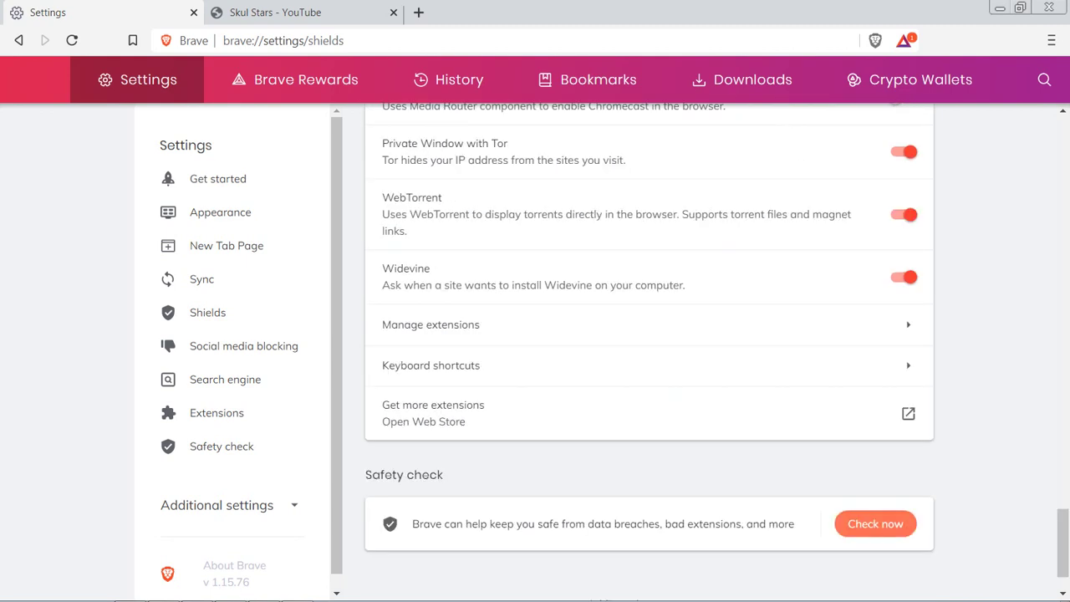
pyautogui.scroll(-1, 649, 351)
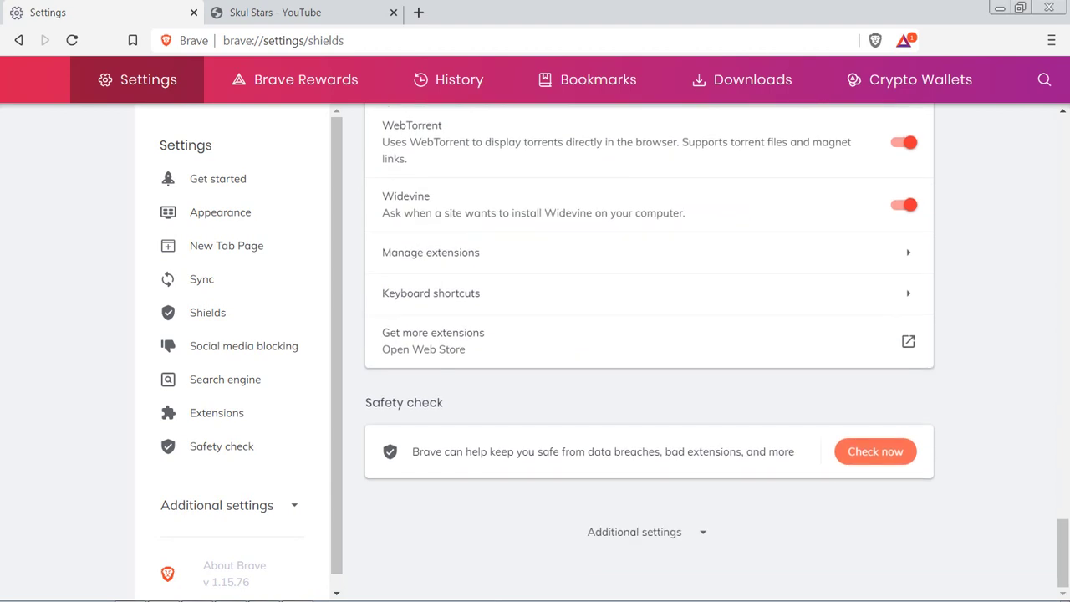
pyautogui.click(647, 532)
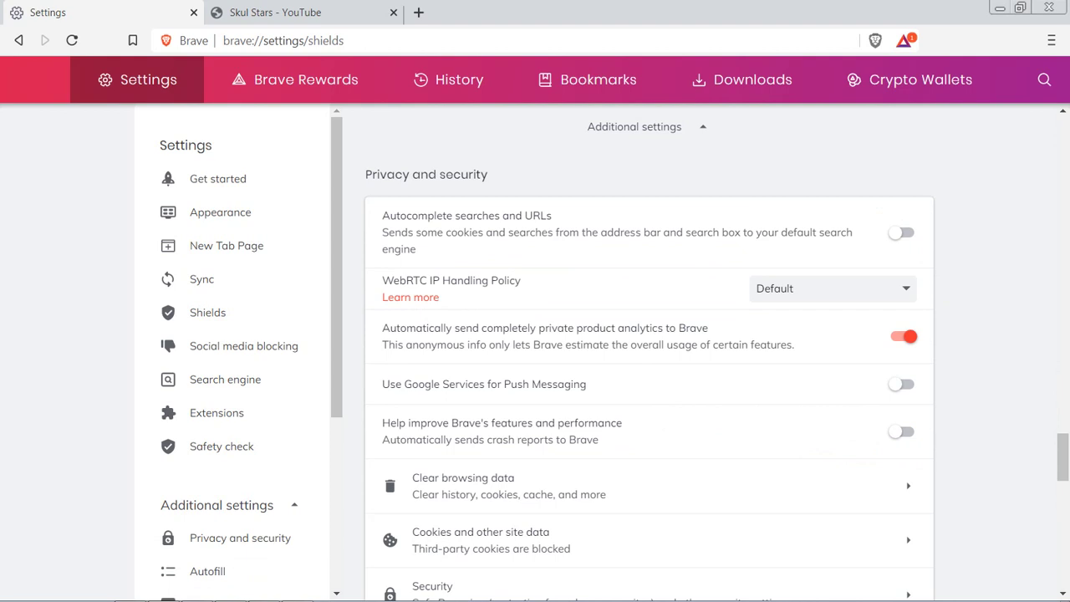
pyautogui.scroll(-1, 649, 351)
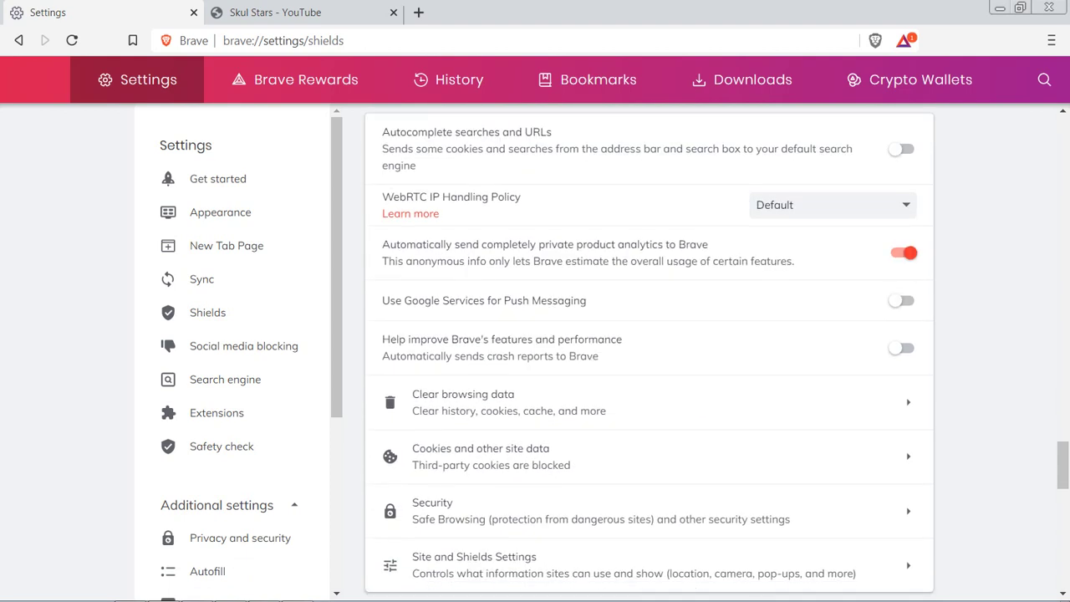
# Play the "Daily Live stream 2020.10.23 by skulstars" video from the Skul Stars channel uploads and skip to about its middle.
pyautogui.click(351, 12)
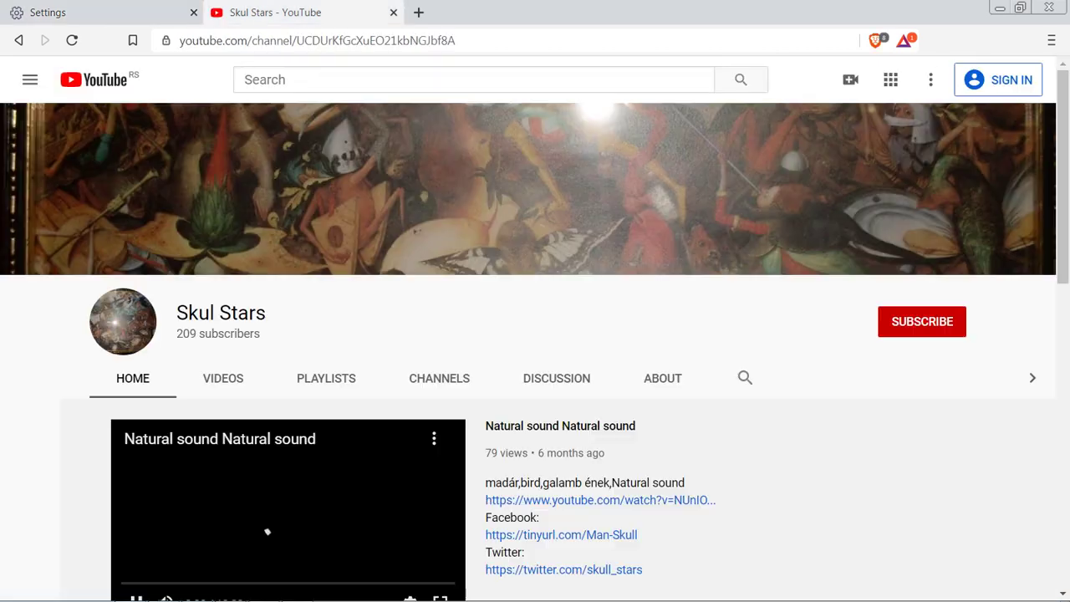
pyautogui.scroll(-4, 535, 335)
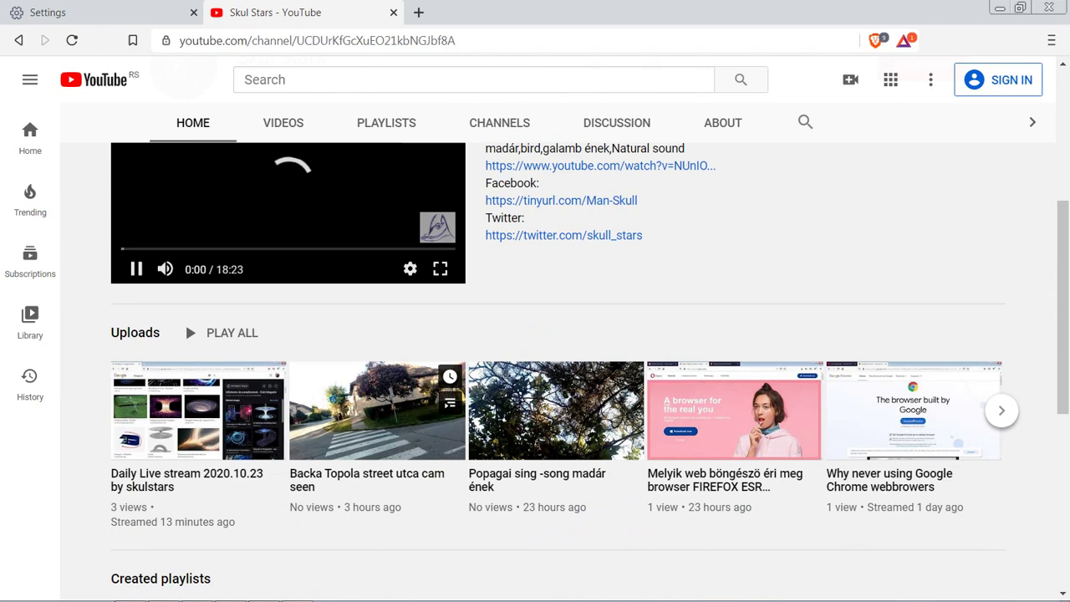
pyautogui.click(198, 410)
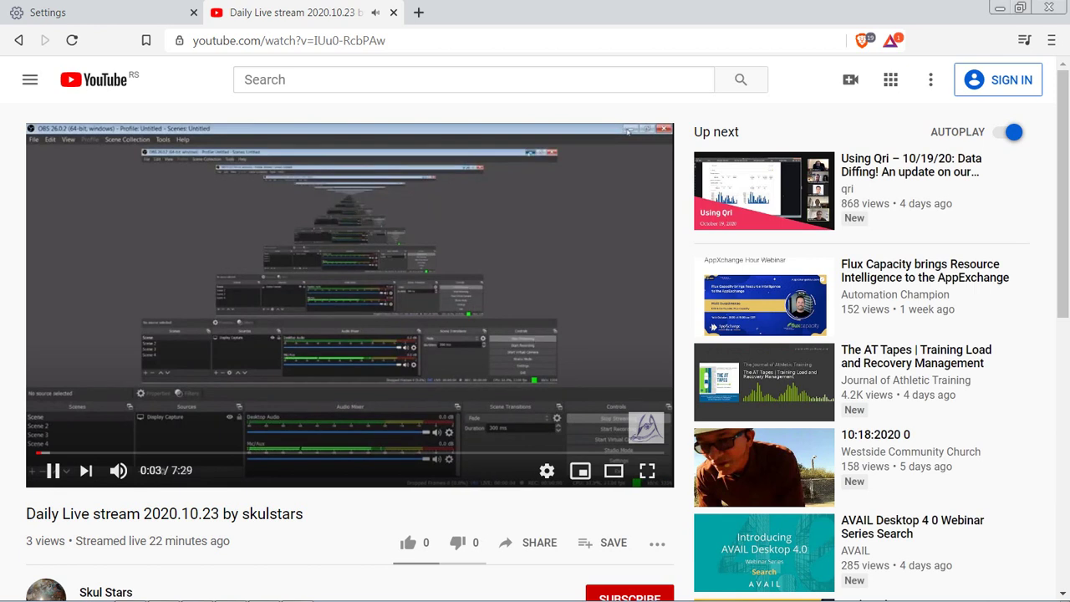
pyautogui.press('5')
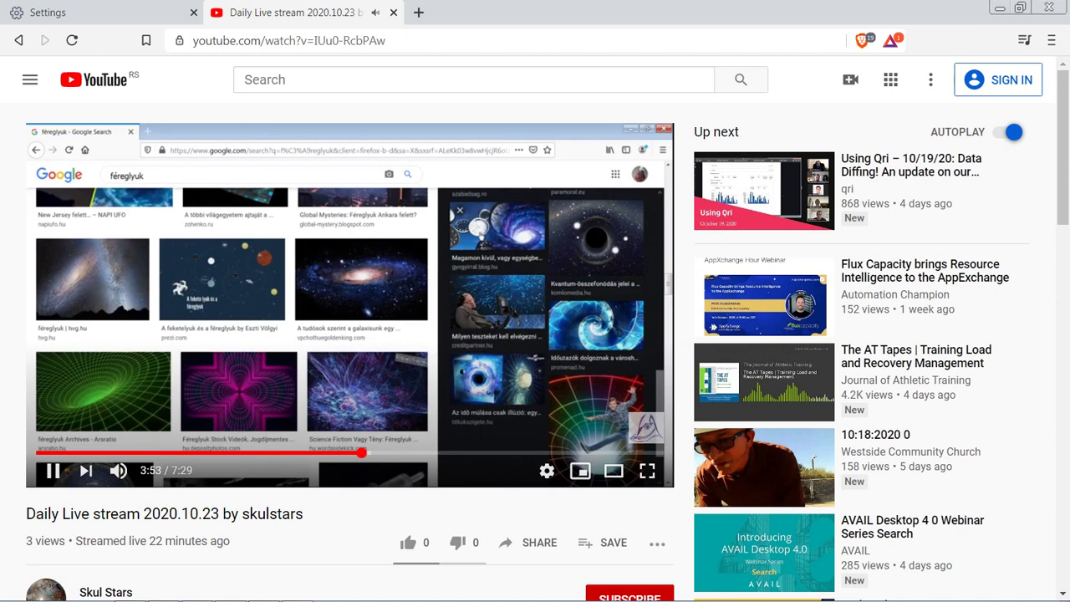
# Look over the video page's description and suggested videos, and close the YouTube tab.
pyautogui.scroll(-3, 535, 334)
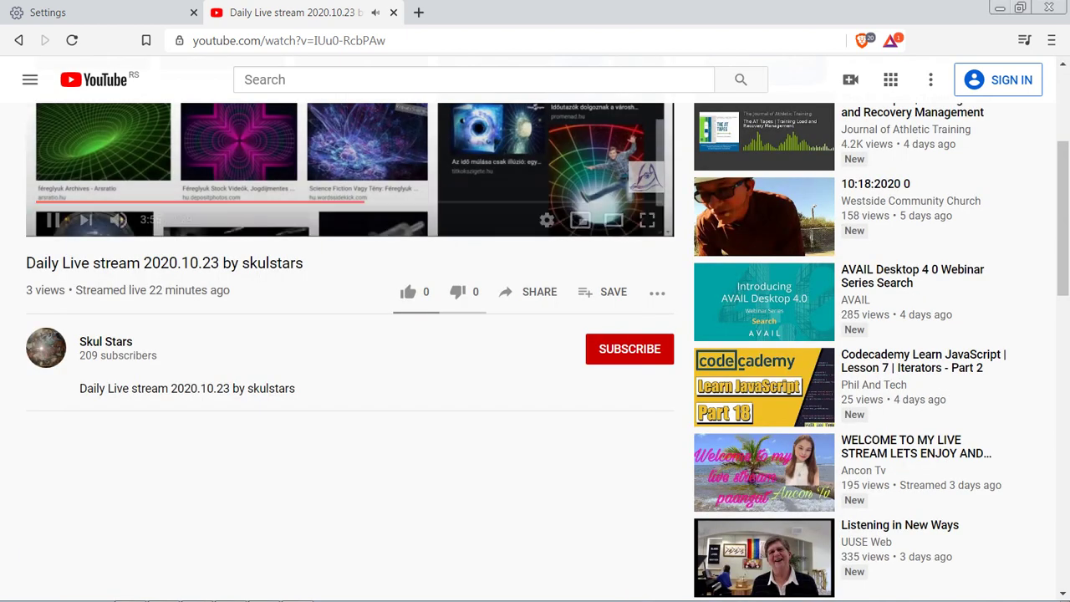
pyautogui.scroll(3, 535, 335)
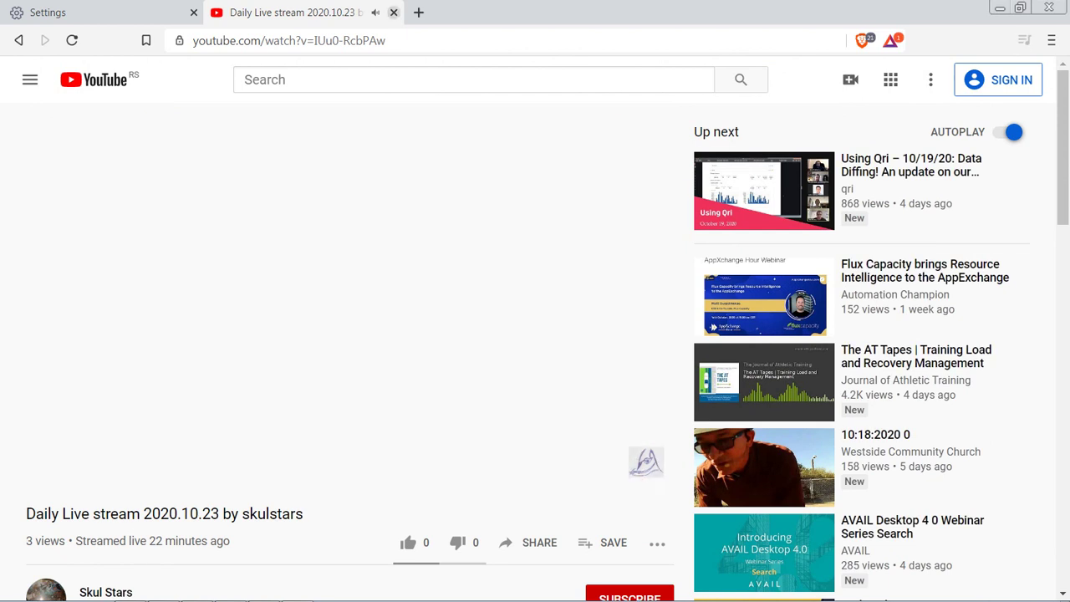
pyautogui.click(393, 12)
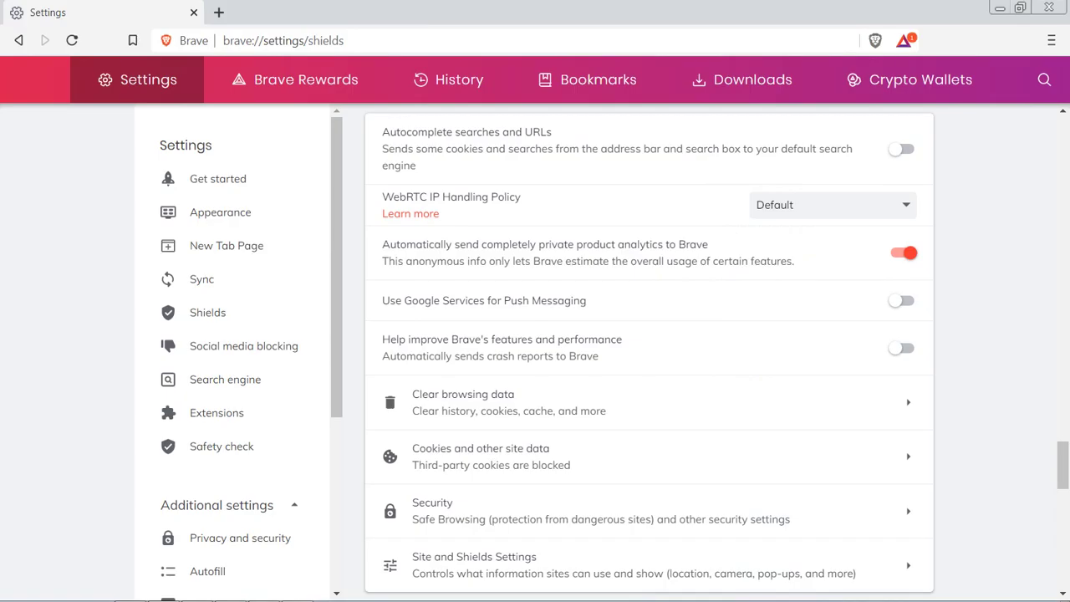
# Open the Clear browsing data options and examine the basic time range, the advanced data types and the on-exit choices.
pyautogui.hotkey('ctrl', 'shift', 'Delete')
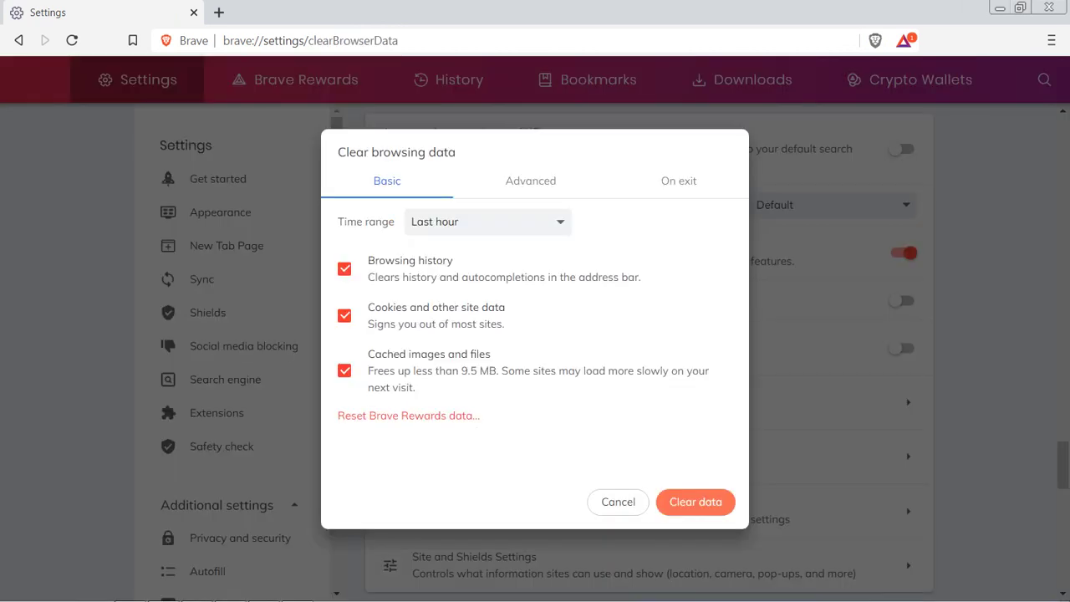
pyautogui.click(488, 221)
pyautogui.press('Escape')
pyautogui.click(530, 180)
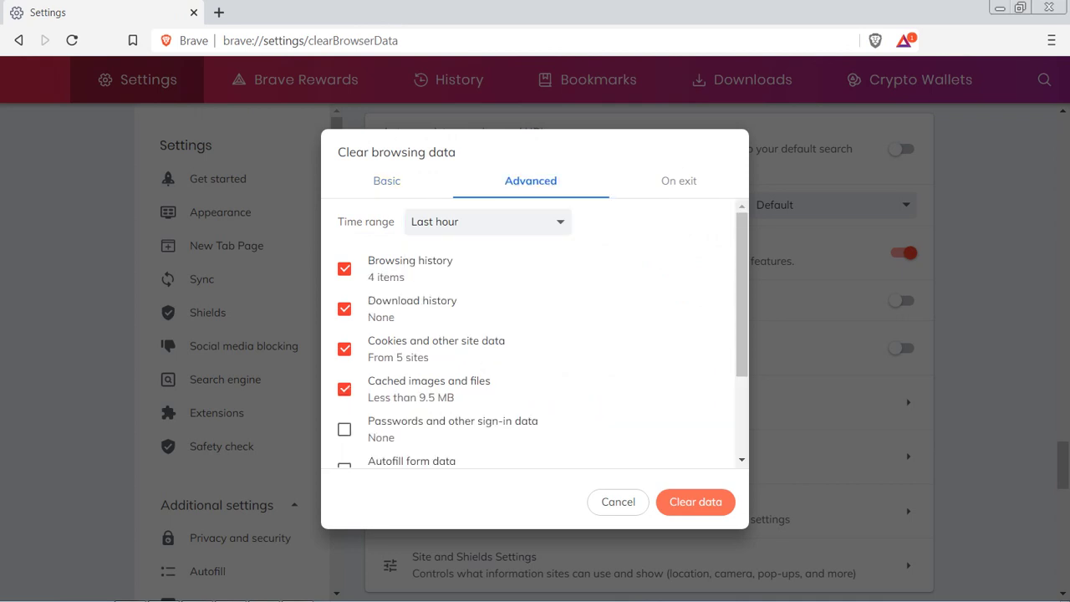
pyautogui.scroll(-3, 535, 334)
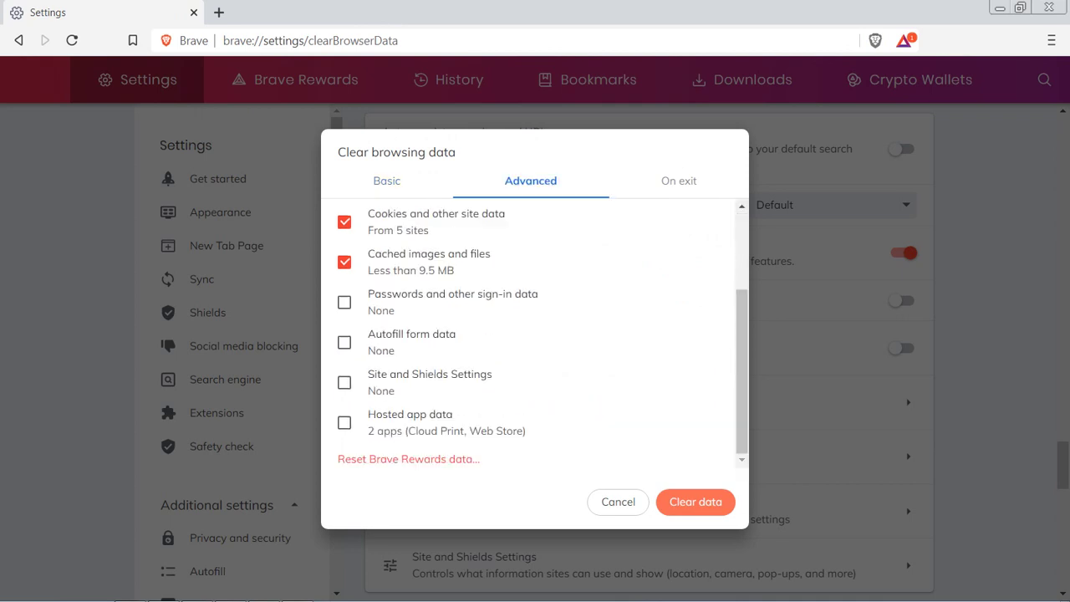
pyautogui.click(679, 180)
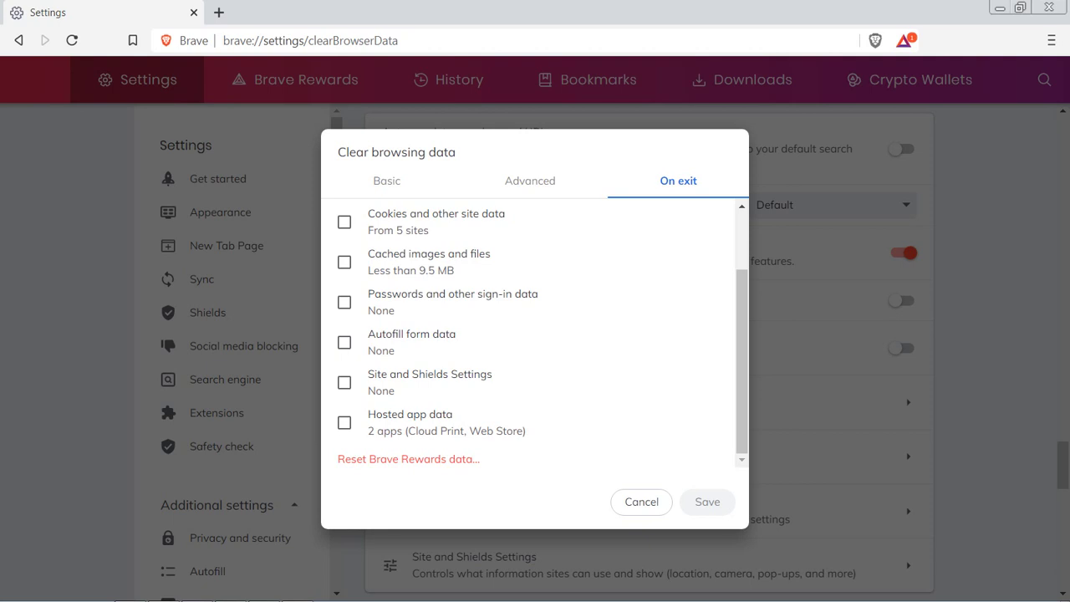
pyautogui.scroll(3, 536, 334)
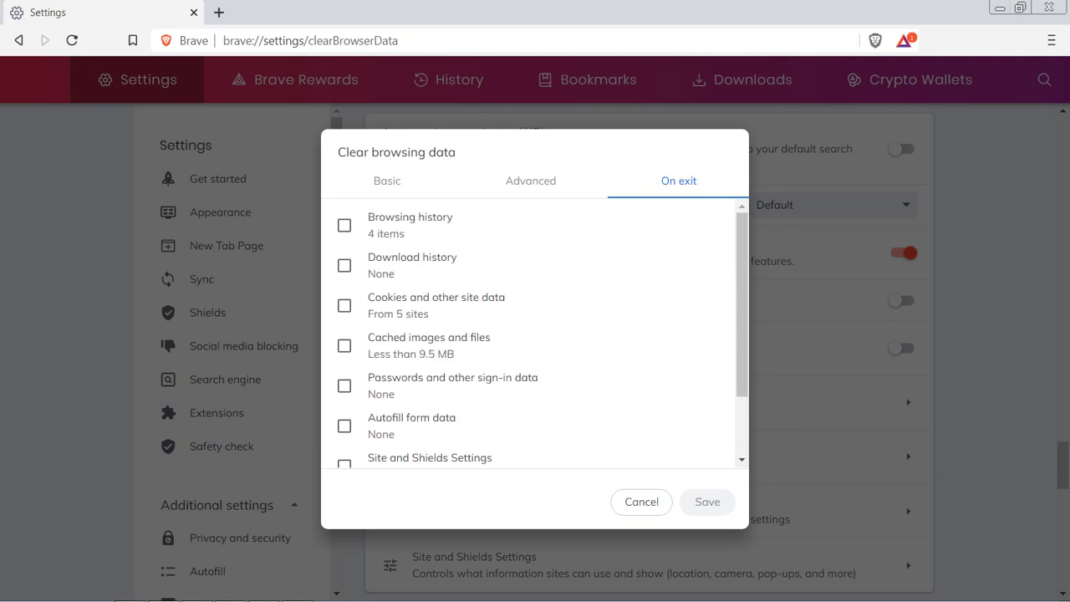
pyautogui.click(530, 180)
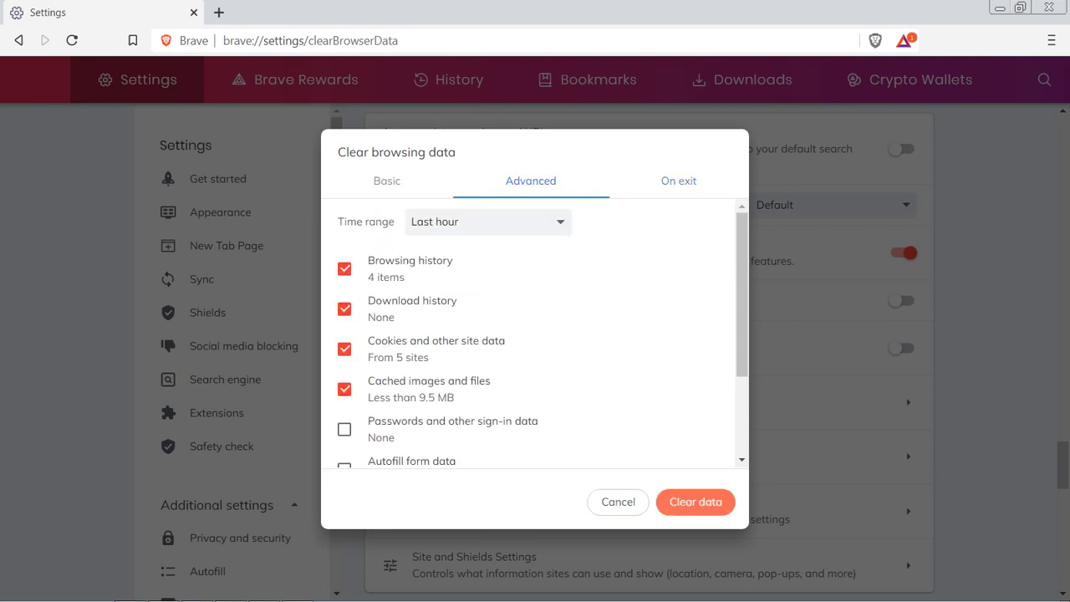
# Review the basic, advanced and on-exit data types again and close the Clear browsing data dialog without clearing anything.
pyautogui.press('Left')
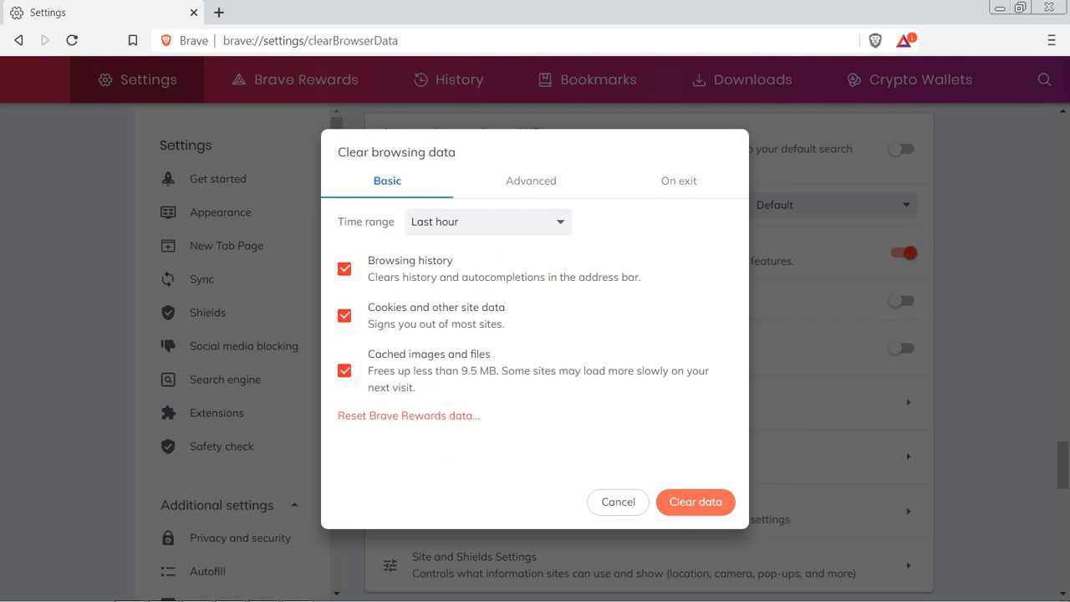
pyautogui.press('Right')
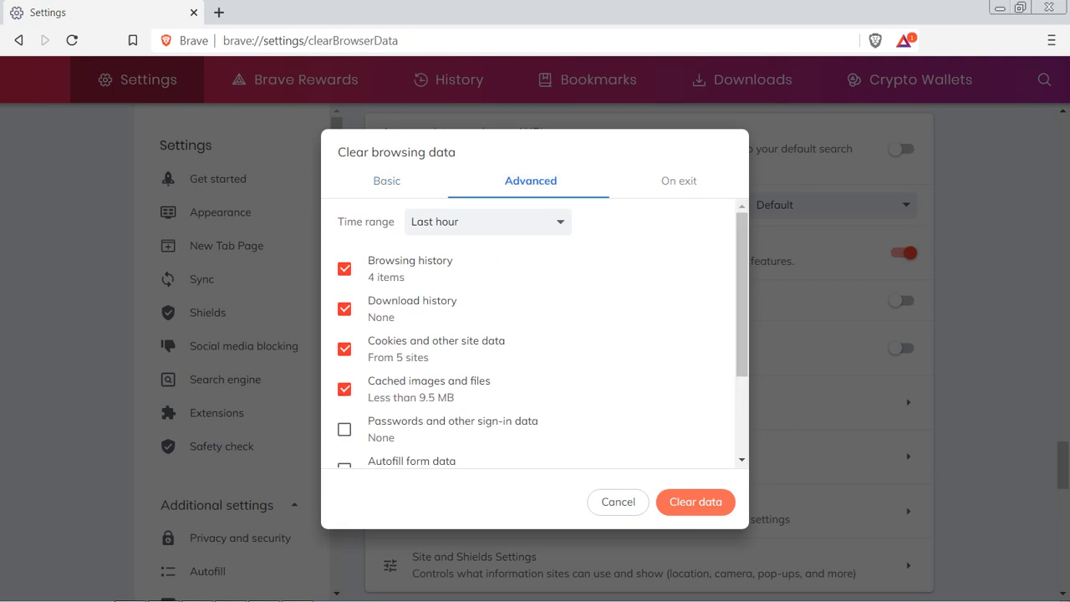
pyautogui.press('Right')
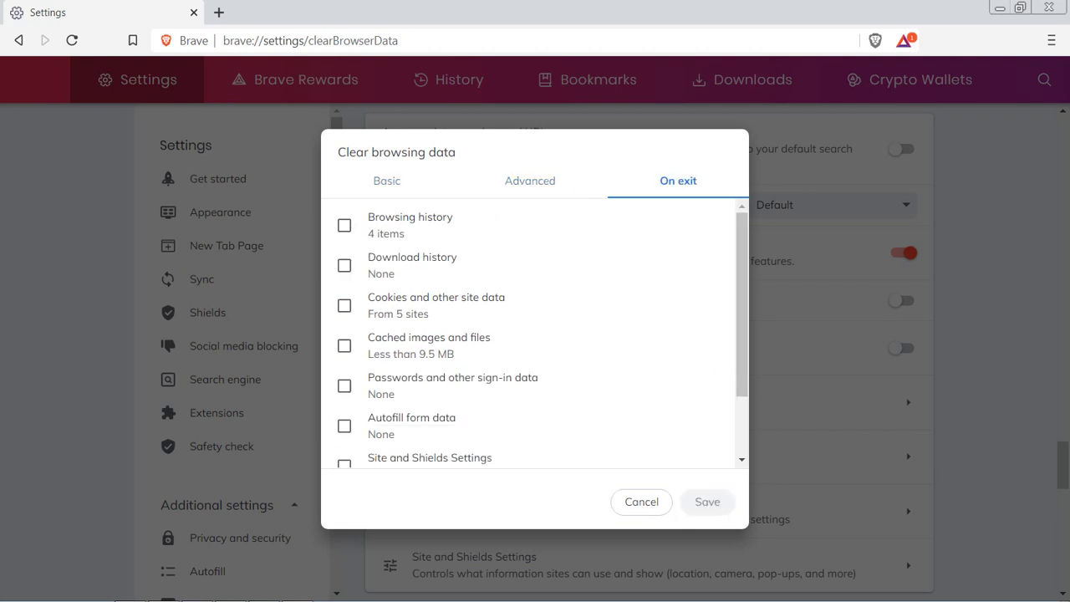
pyautogui.scroll(-1, 534, 332)
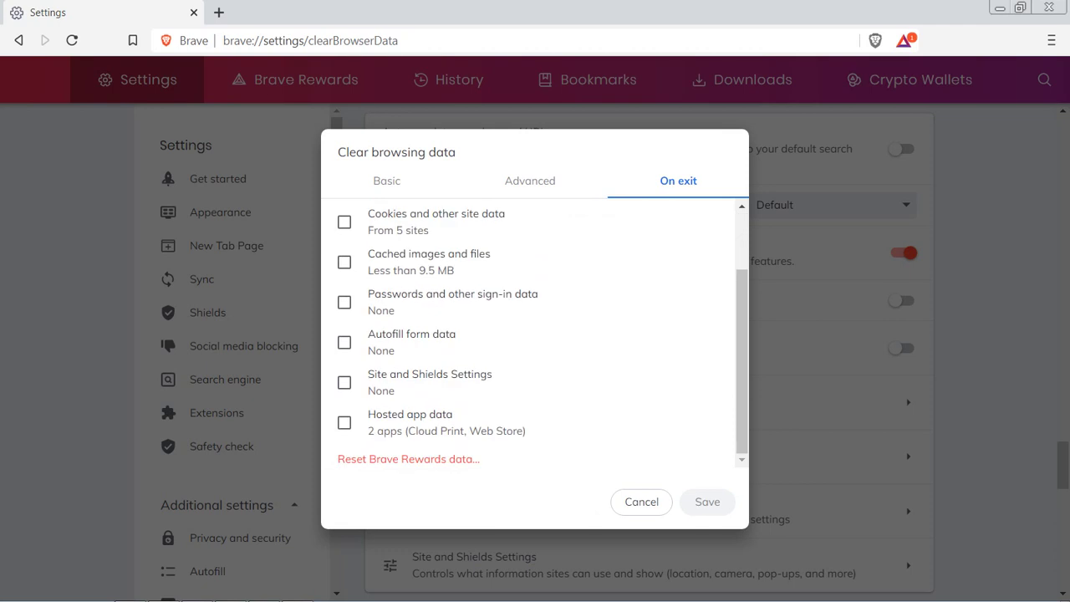
pyautogui.scroll(2, 529, 333)
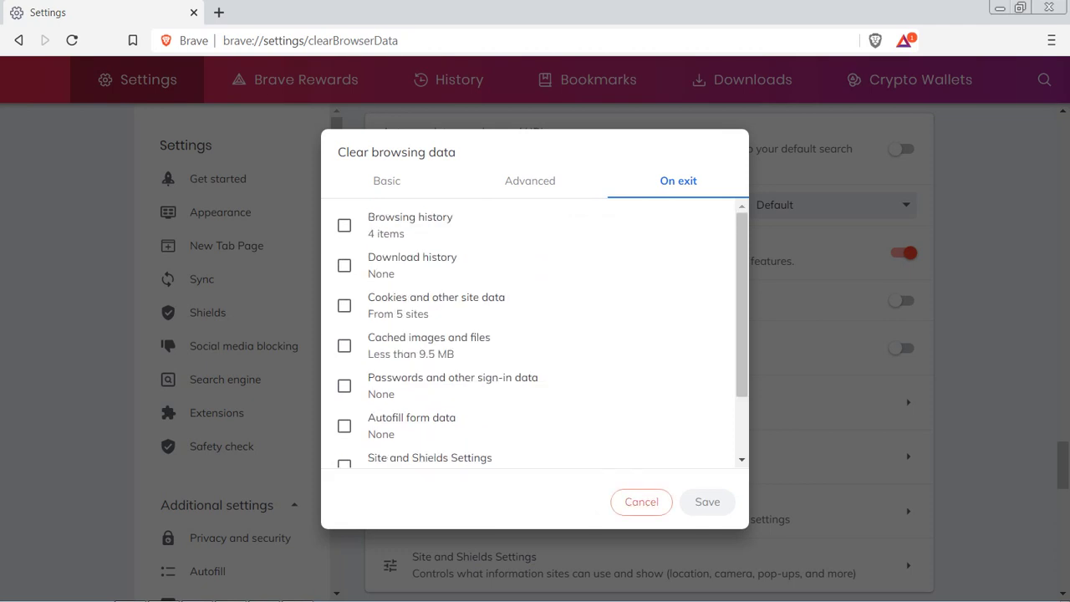
pyautogui.click(642, 501)
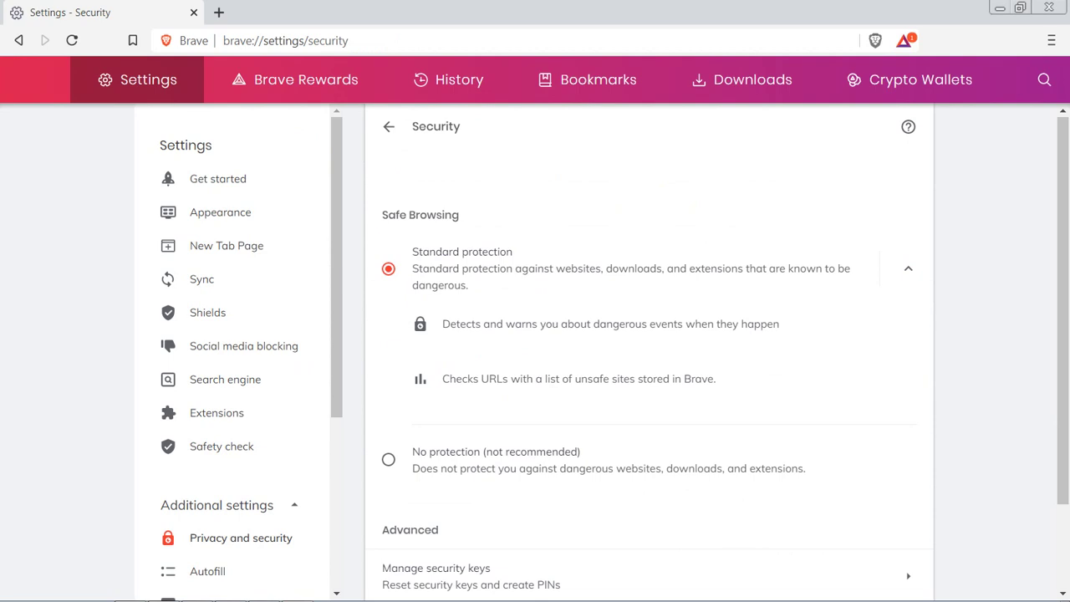
# Look through the Security page's Safe Browsing and advanced options, and return to the main settings.
pyautogui.scroll(-1, 648, 351)
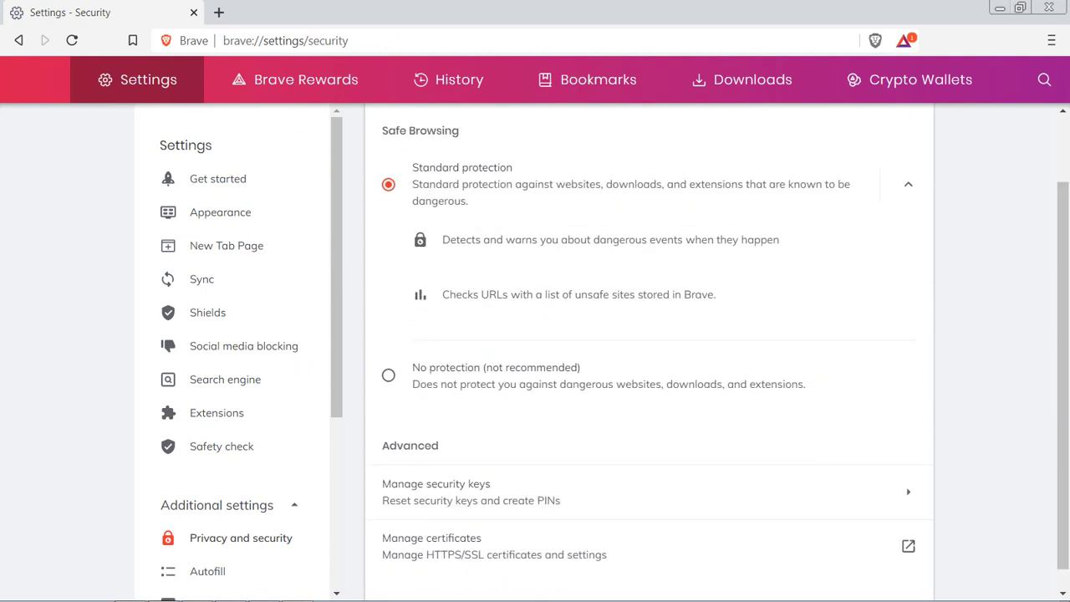
pyautogui.scroll(-1, 649, 352)
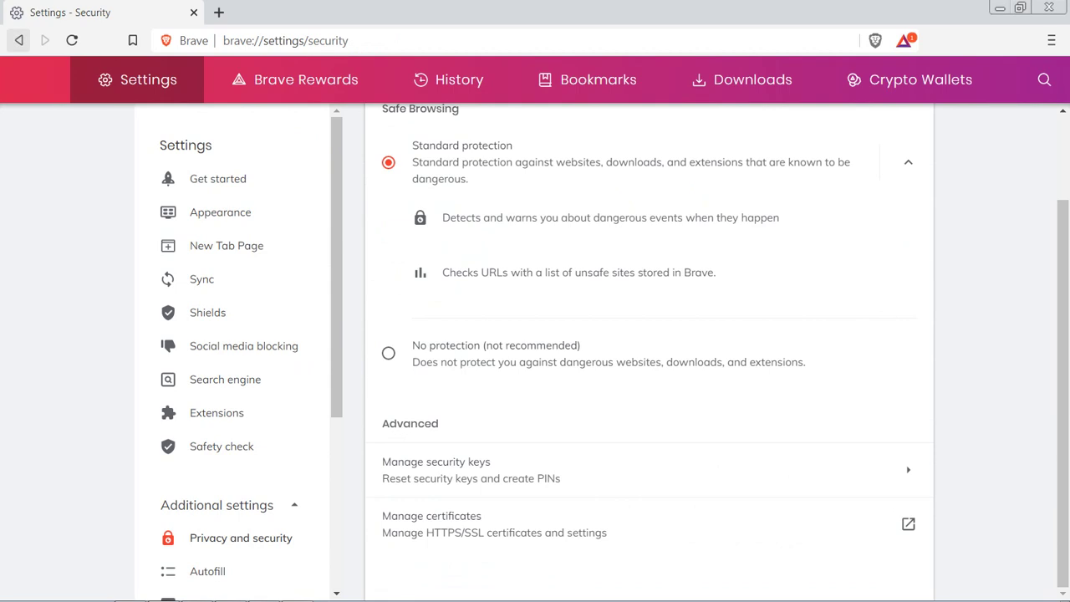
pyautogui.click(19, 40)
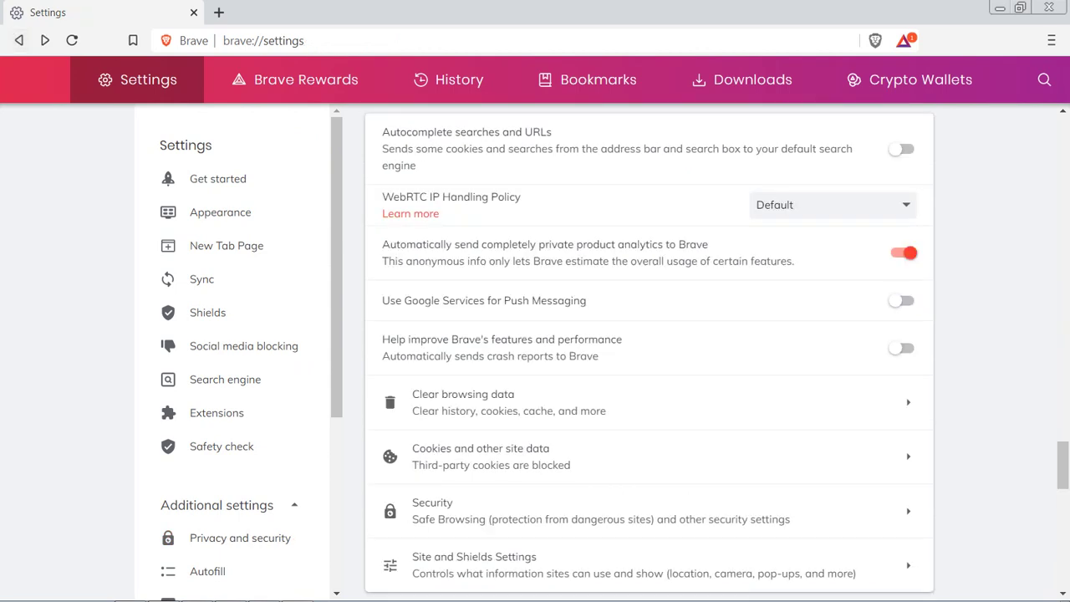
# Open Site and Shields Settings, examine its permissions and content options, and return to the main settings.
pyautogui.scroll(-1, 649, 351)
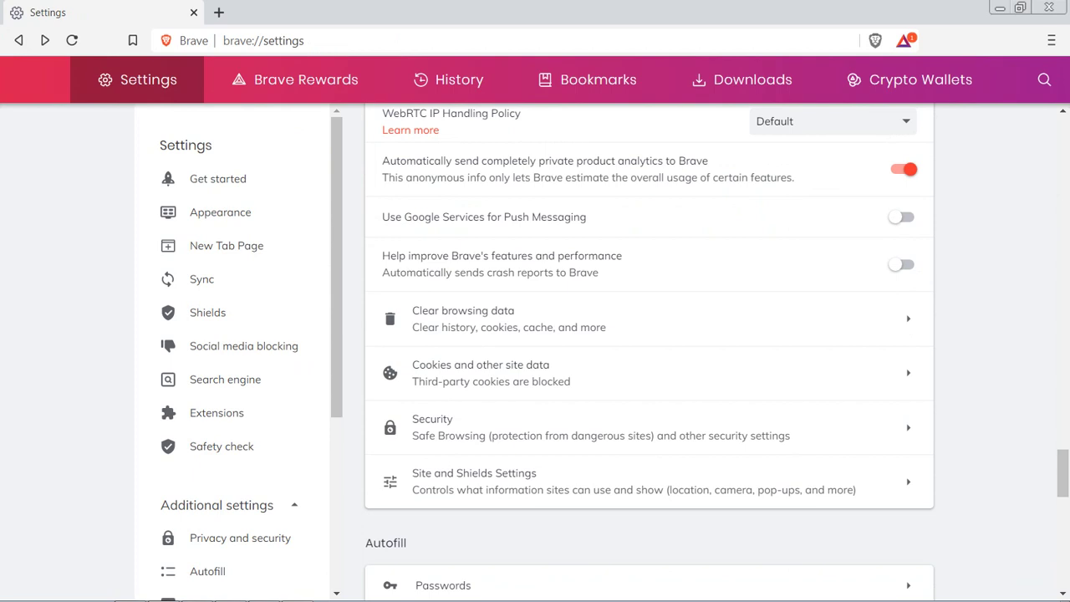
pyautogui.click(649, 482)
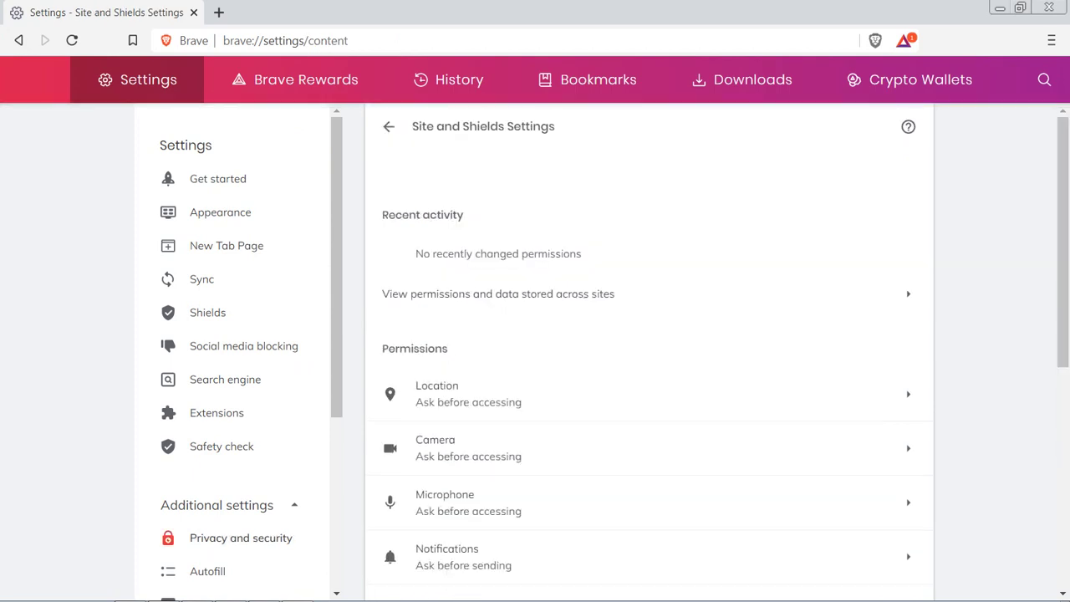
pyautogui.scroll(-4, 649, 351)
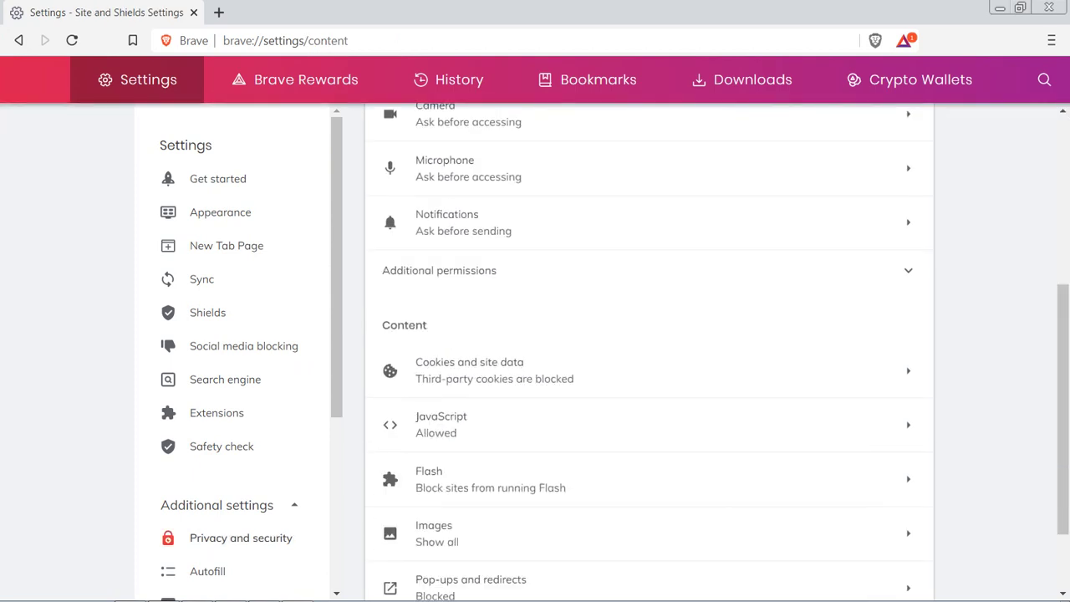
pyautogui.scroll(-1, 649, 351)
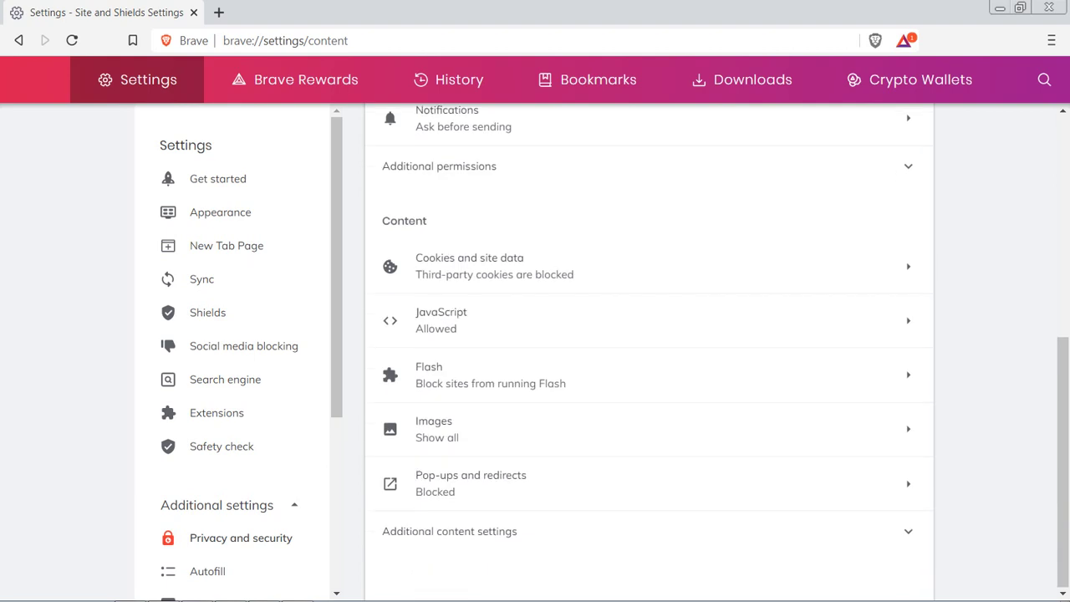
pyautogui.scroll(5, 649, 351)
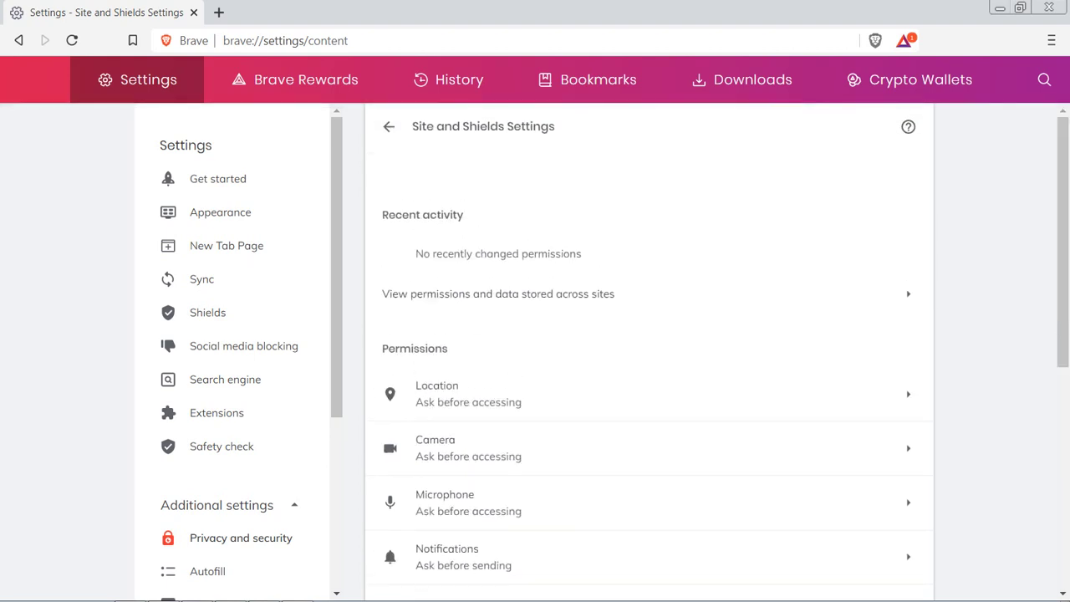
pyautogui.click(19, 40)
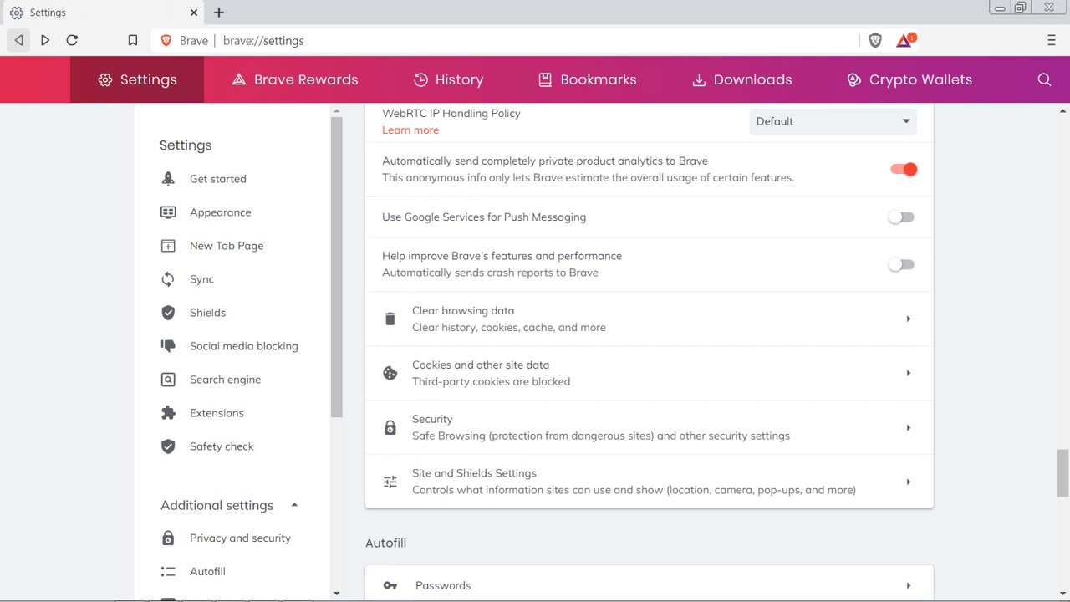
# Look through the remaining additional settings down to Reset settings, and go to the Search engine section.
pyautogui.scroll(-8, 649, 351)
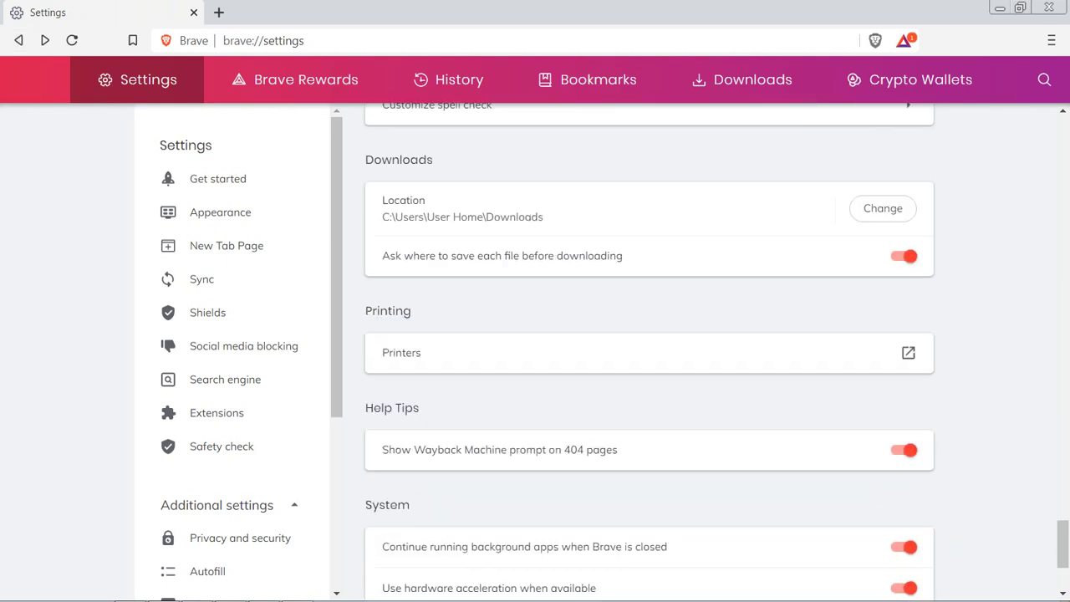
pyautogui.scroll(-2, 649, 351)
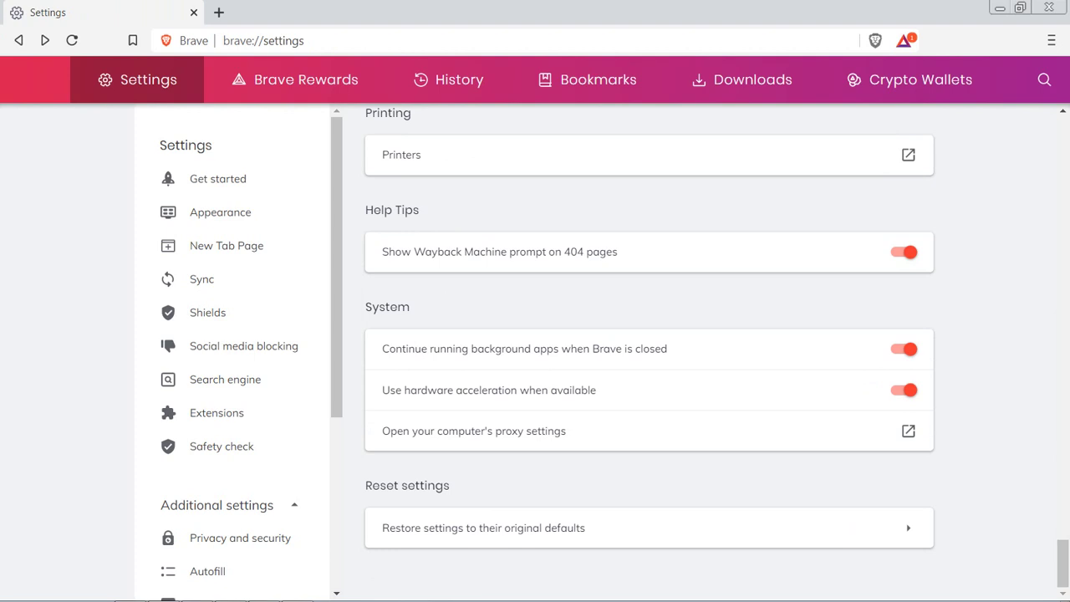
pyautogui.click(225, 379)
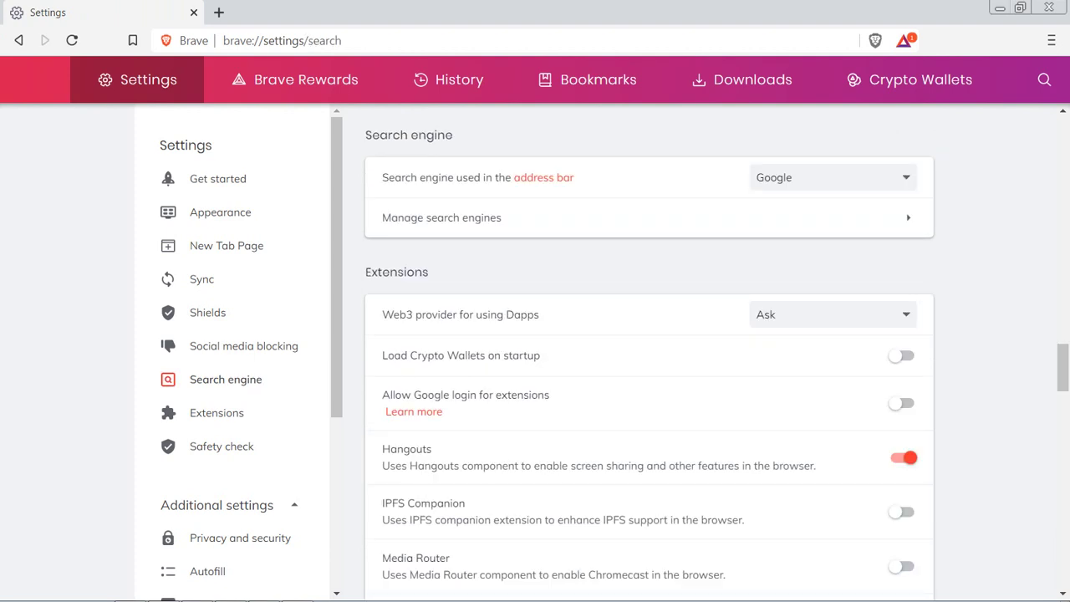
# Look through the settings from Appearance down to Safety check for a way to control history saving, and back up to Search engine.
pyautogui.click(221, 212)
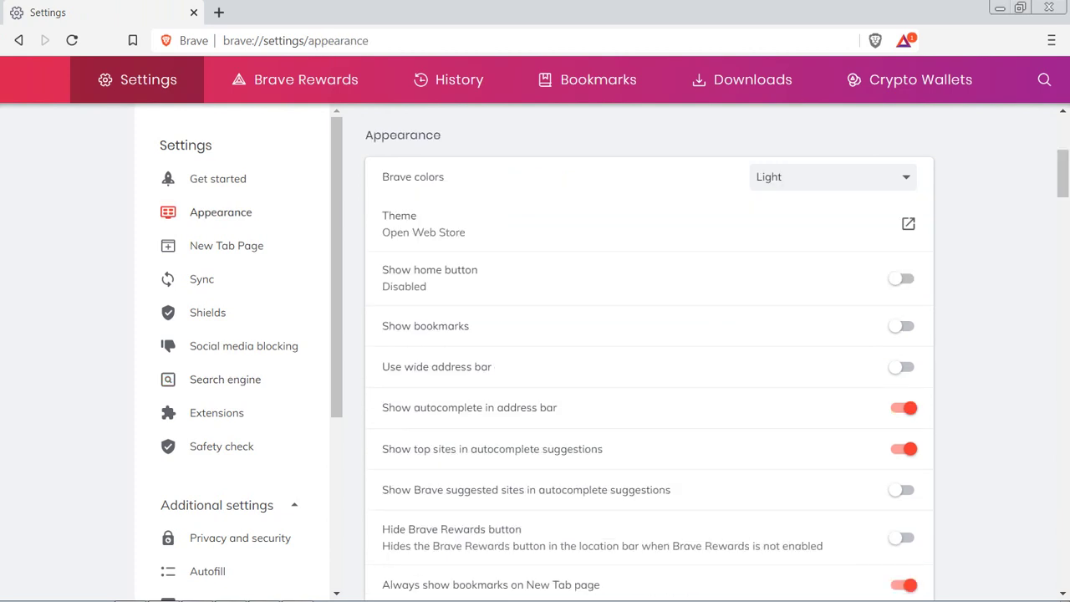
pyautogui.scroll(-3, 649, 352)
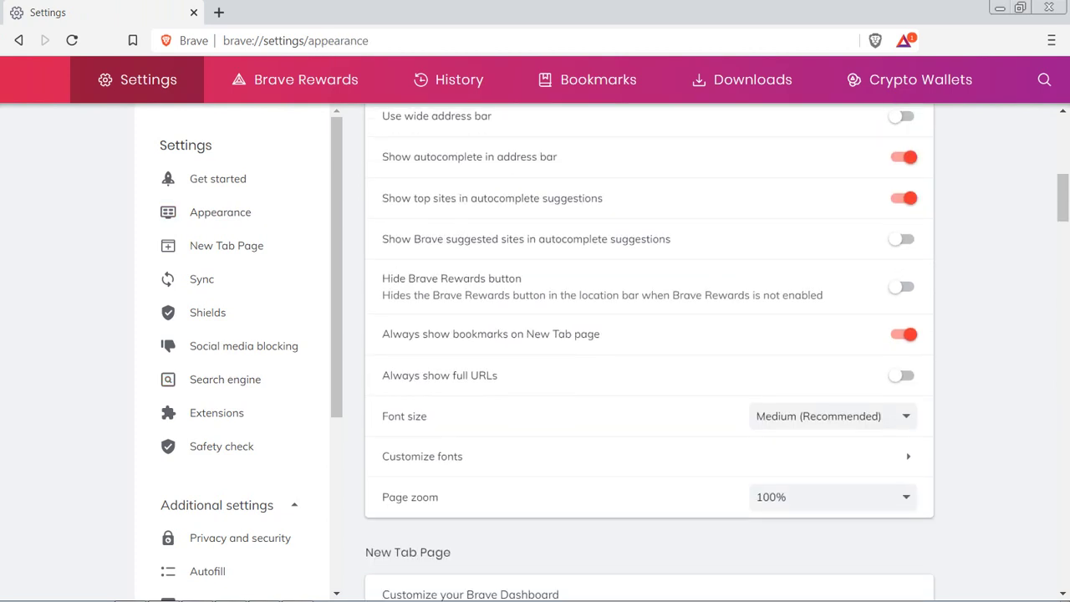
pyautogui.scroll(-8, 649, 351)
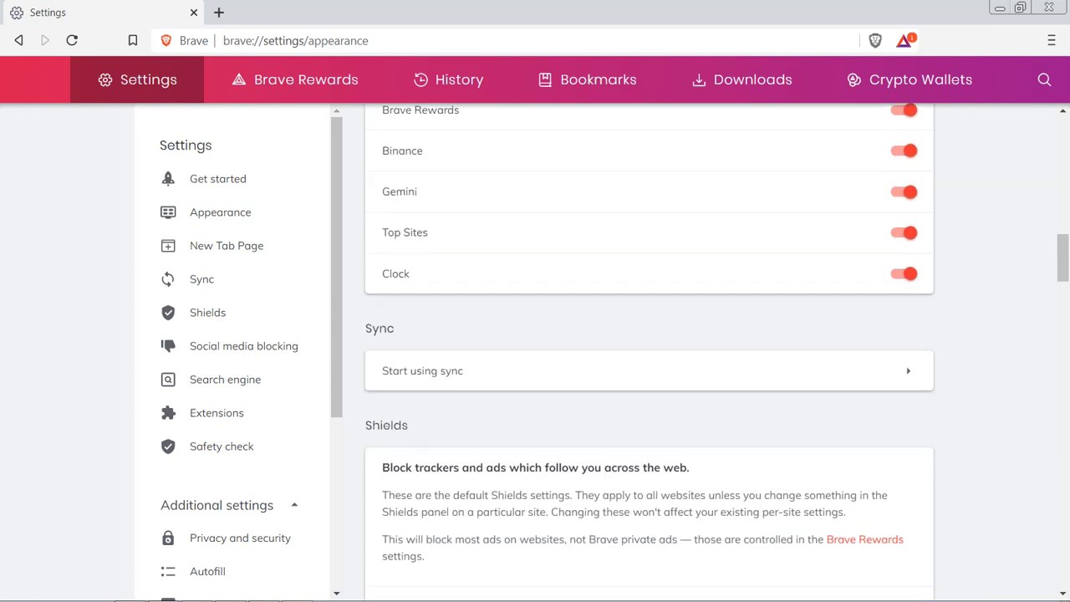
pyautogui.scroll(-8, 649, 351)
pyautogui.scroll(-8, 649, 351)
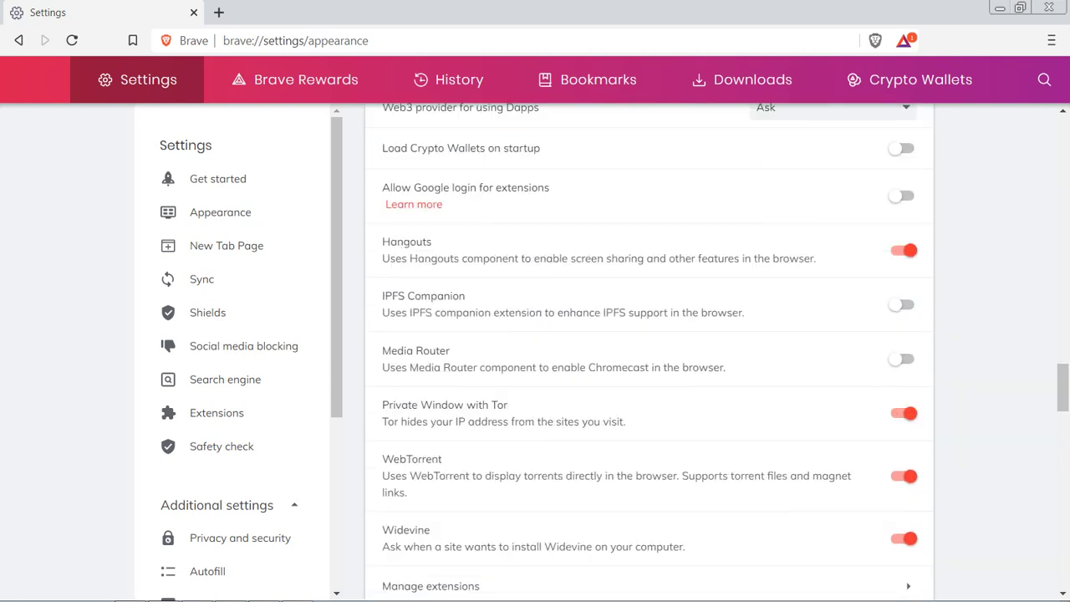
pyautogui.scroll(-3, 649, 351)
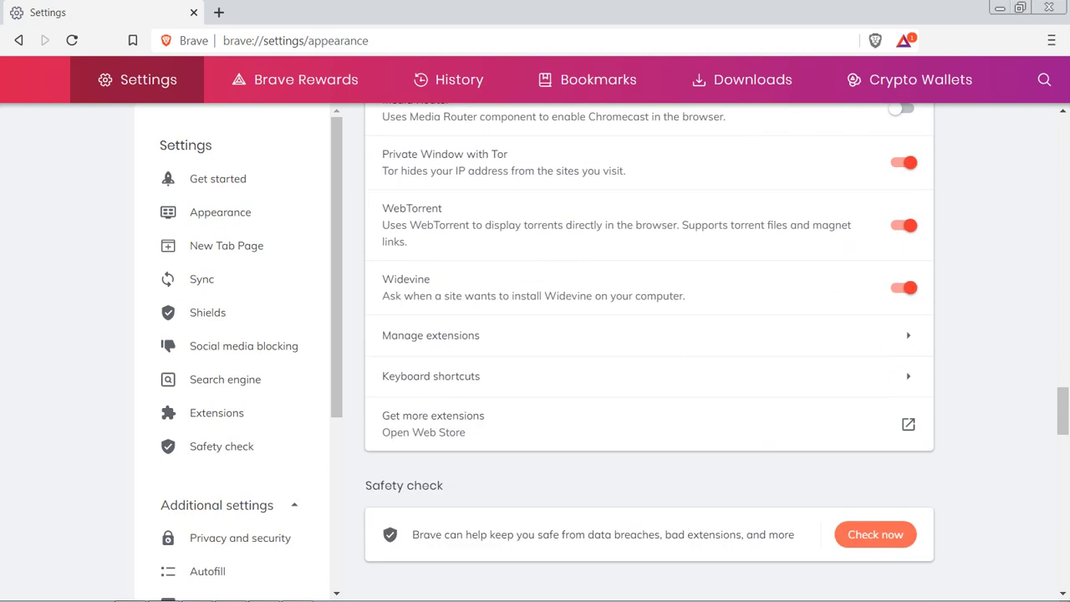
pyautogui.scroll(2, 649, 351)
pyautogui.scroll(4, 649, 351)
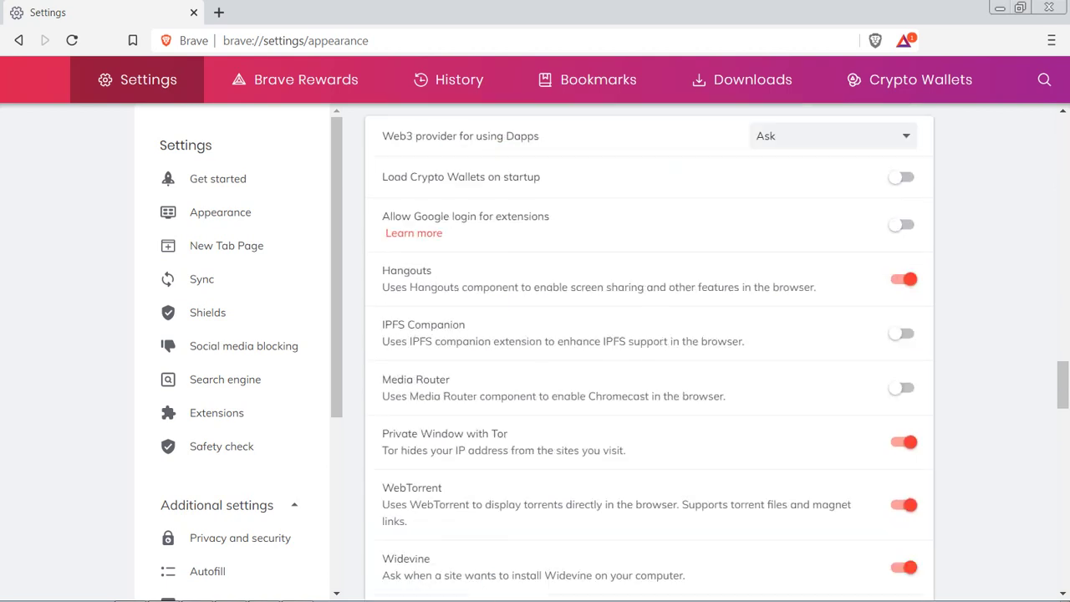
pyautogui.scroll(9, 649, 352)
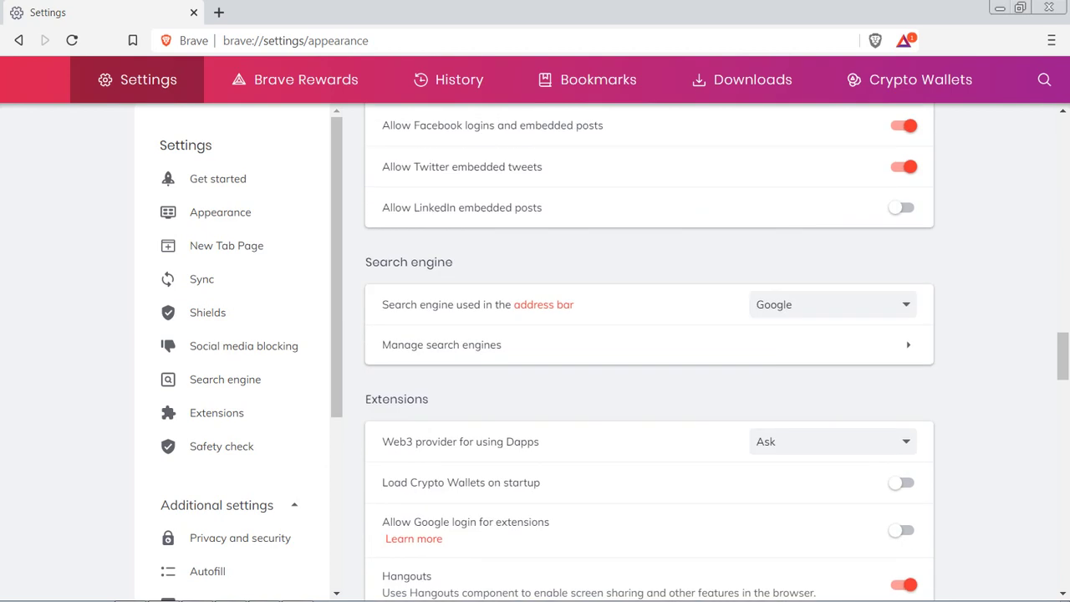
# Search Google for "brave never save history" in a new tab.
pyautogui.click(219, 12)
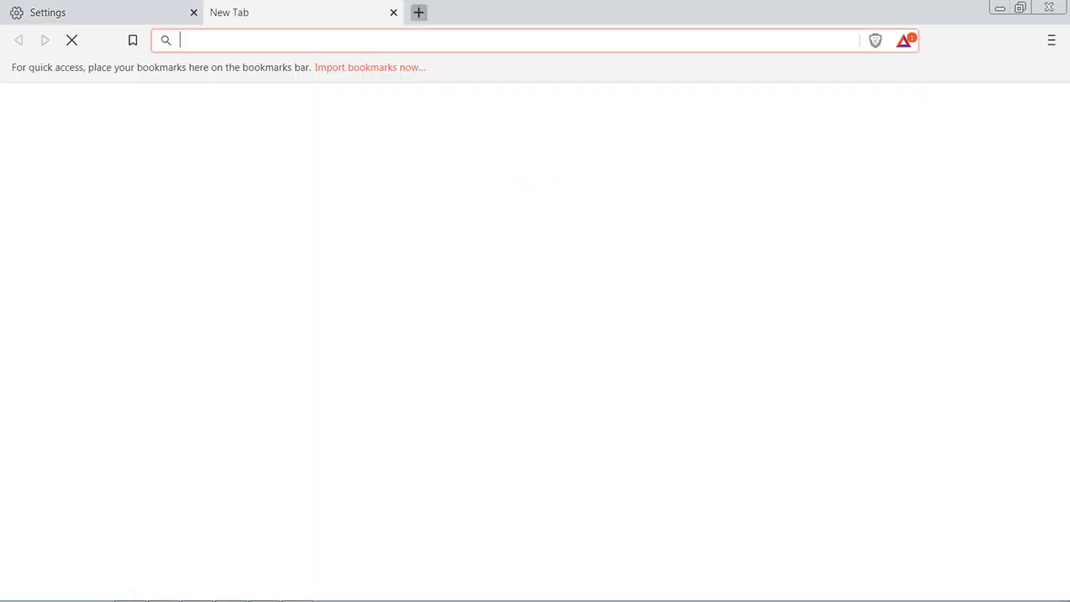
pyautogui.click(189, 41)
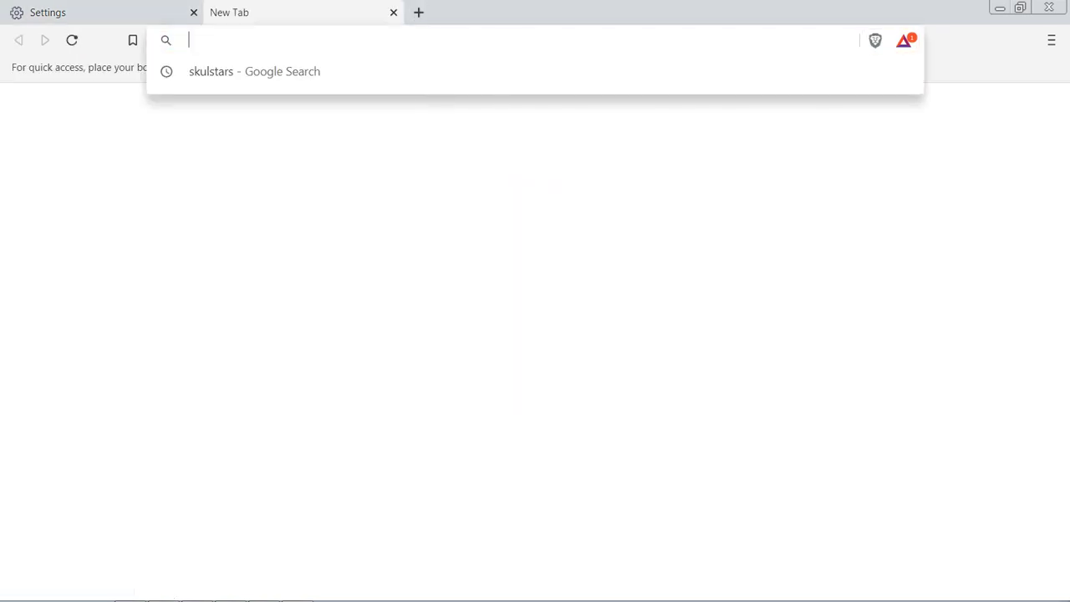
pyautogui.write('brave')
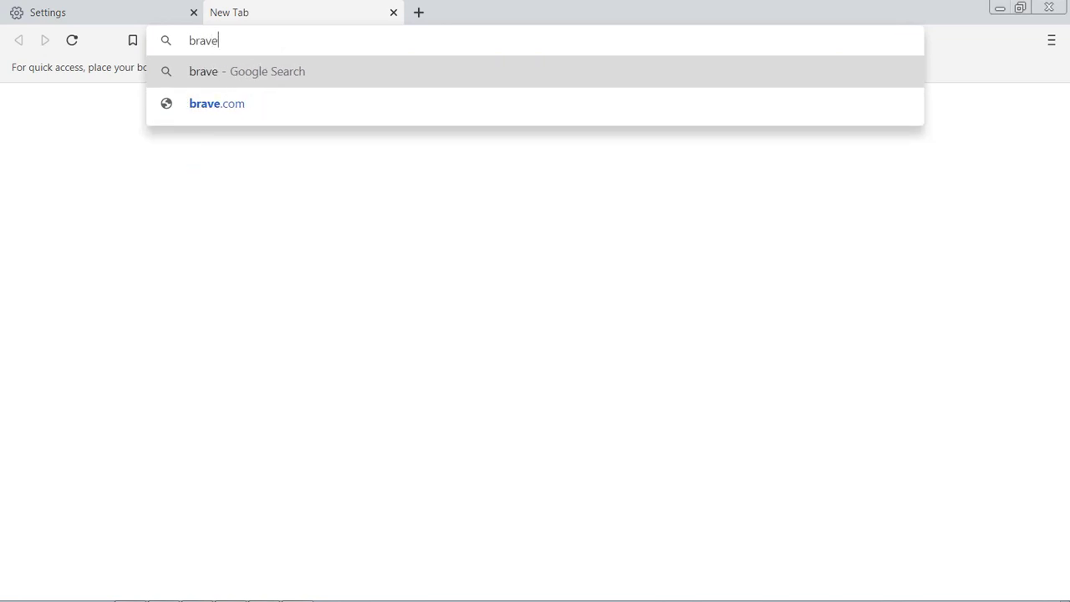
pyautogui.write(' never ')
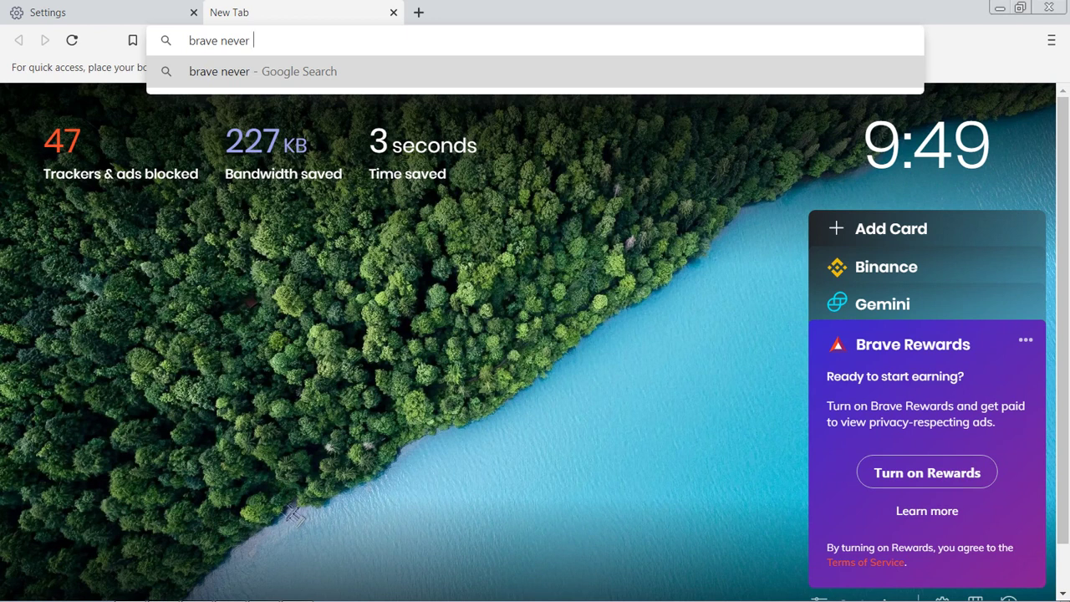
pyautogui.write('save ')
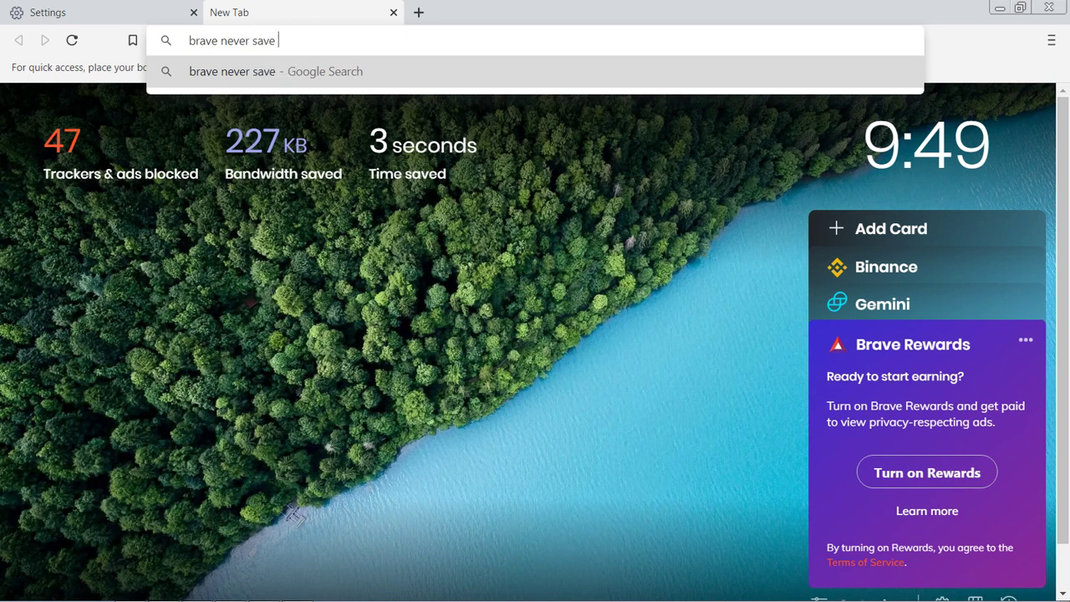
pyautogui.write('historz')
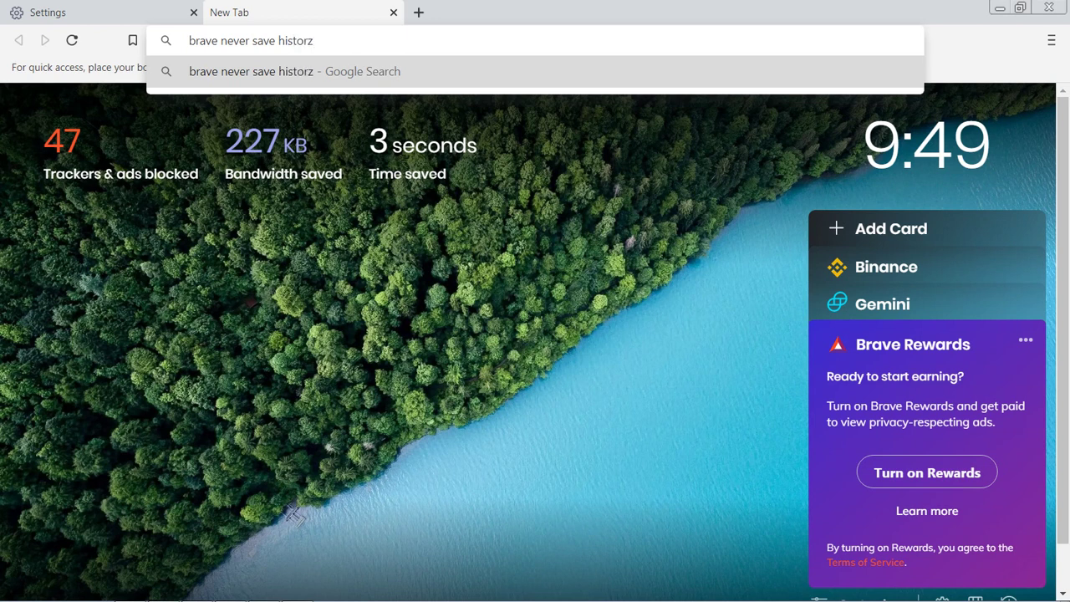
pyautogui.press('BackSpace')
pyautogui.write('y')
pyautogui.press('Return')
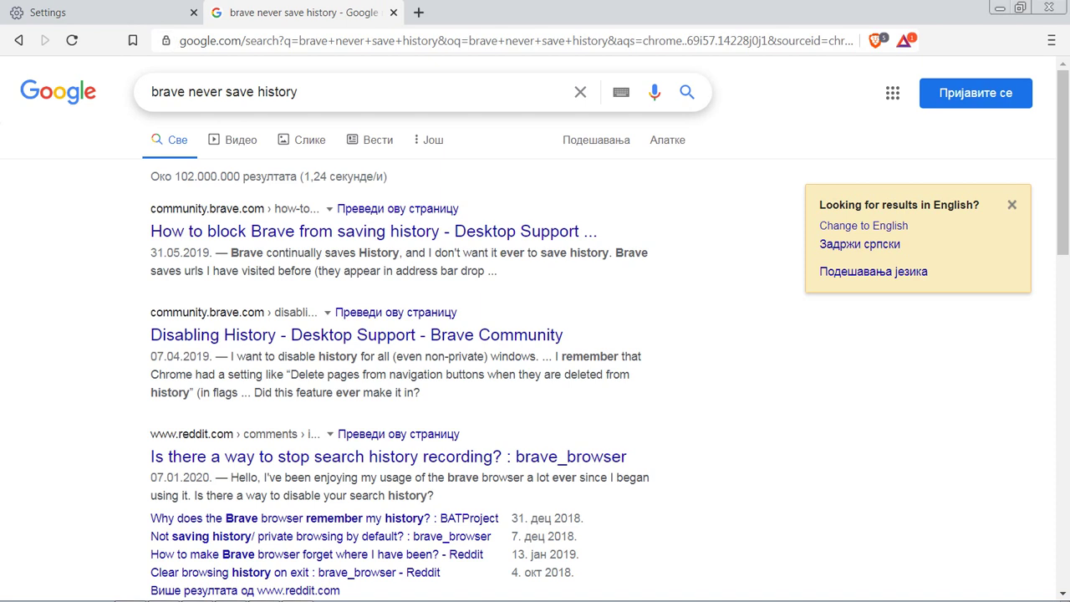
# Open the Brave Community result "Disabling History" and look over the announcement above the thread.
pyautogui.click(356, 335)
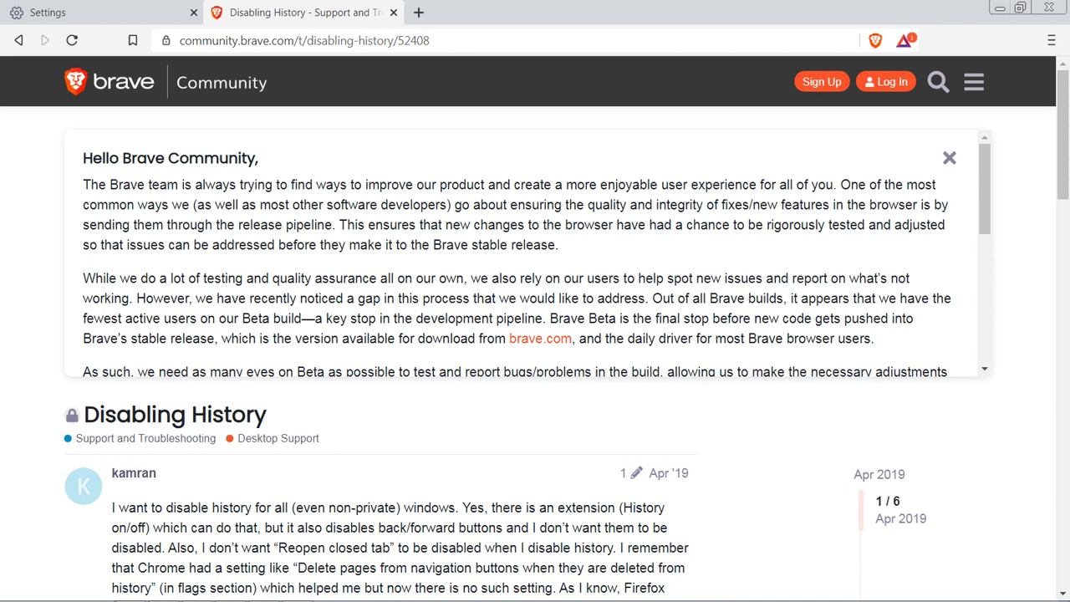
pyautogui.scroll(-2, 520, 252)
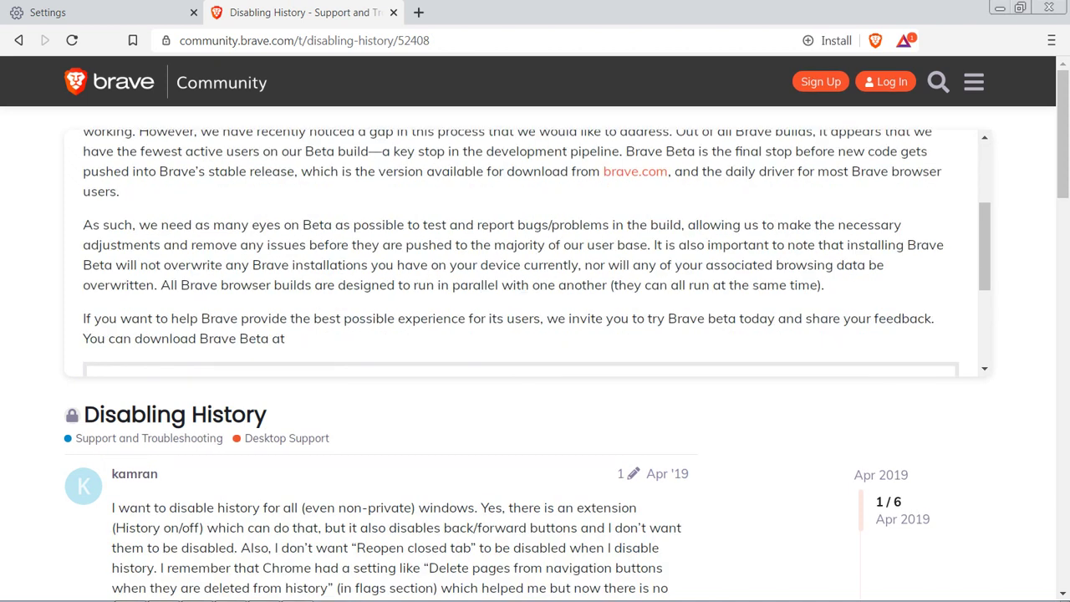
pyautogui.scroll(2, 520, 252)
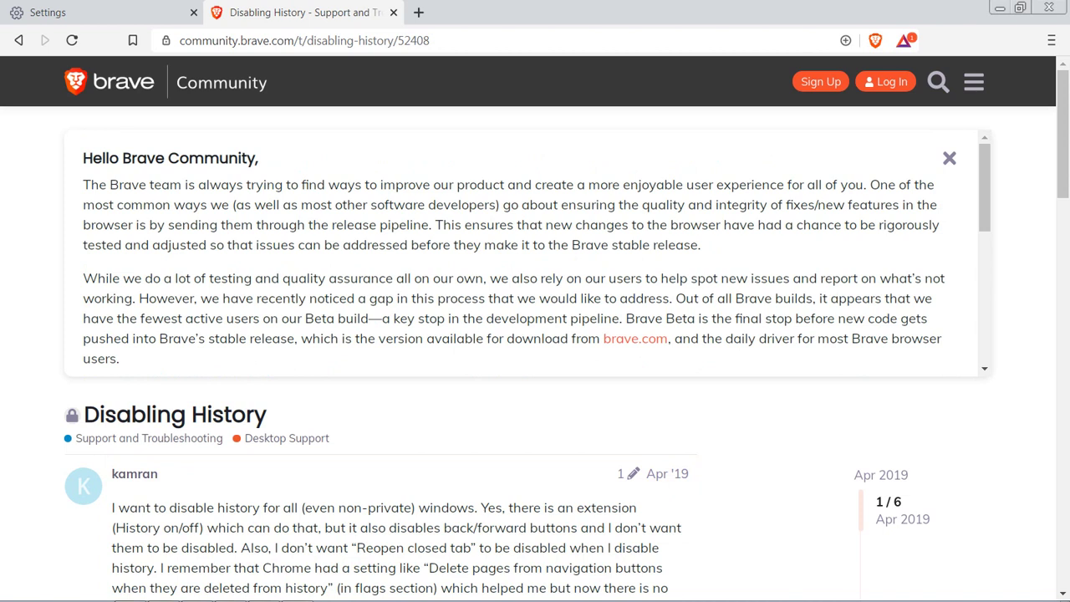
# Read the original Disabling History post and the moderator's first reply about clearing browser data on exit.
pyautogui.scroll(-5, 527, 251)
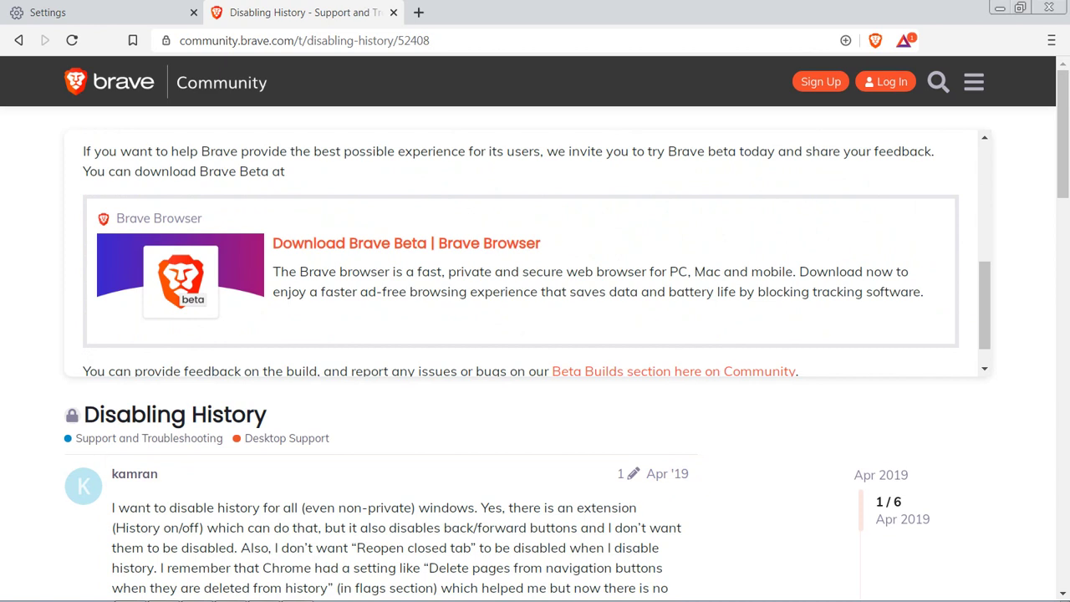
pyautogui.scroll(-2, 526, 335)
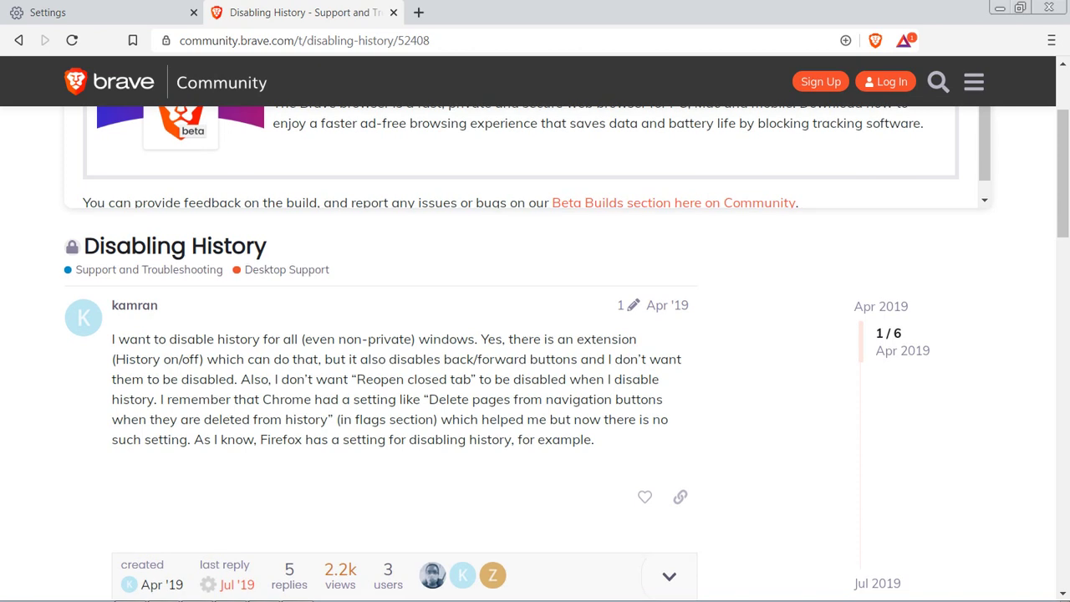
pyautogui.scroll(-3, 535, 351)
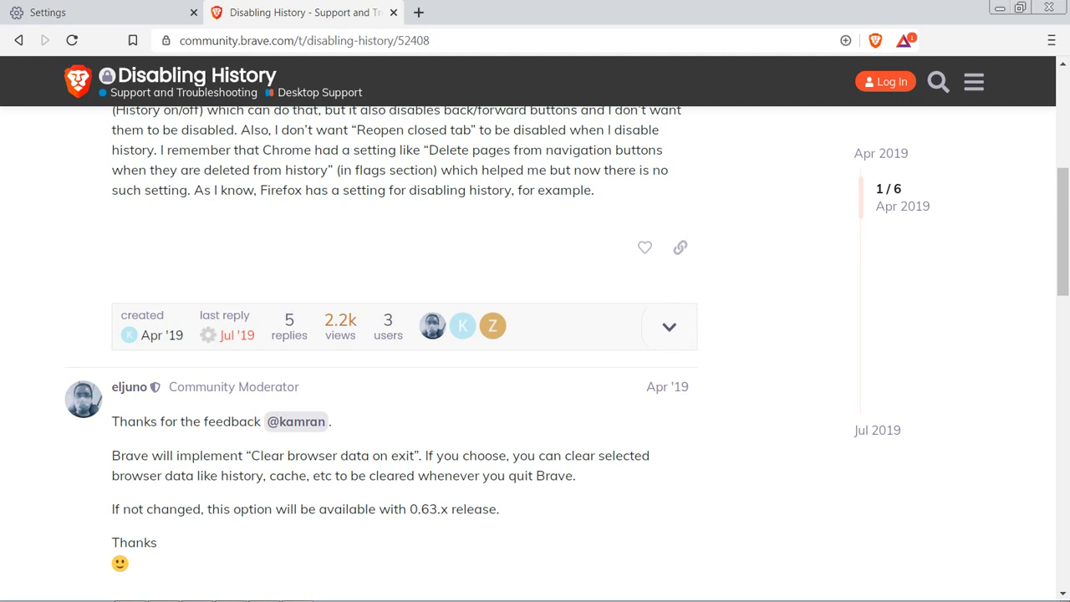
pyautogui.scroll(-1, 402, 335)
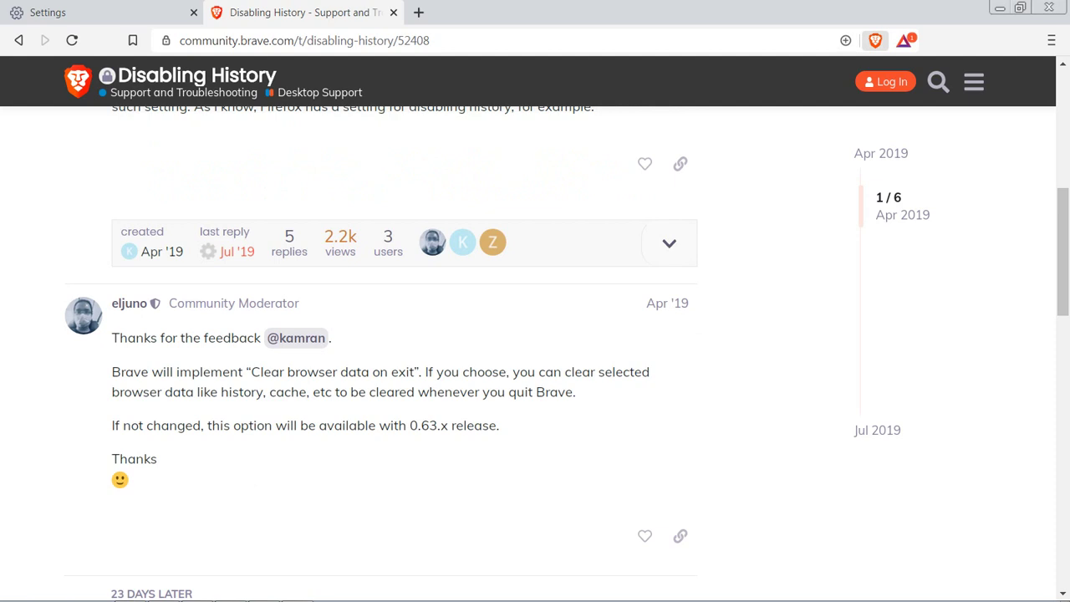
# Check the Shields information for the forum site, the Brave Rewards control and the browser's main menu.
pyautogui.click(874, 40)
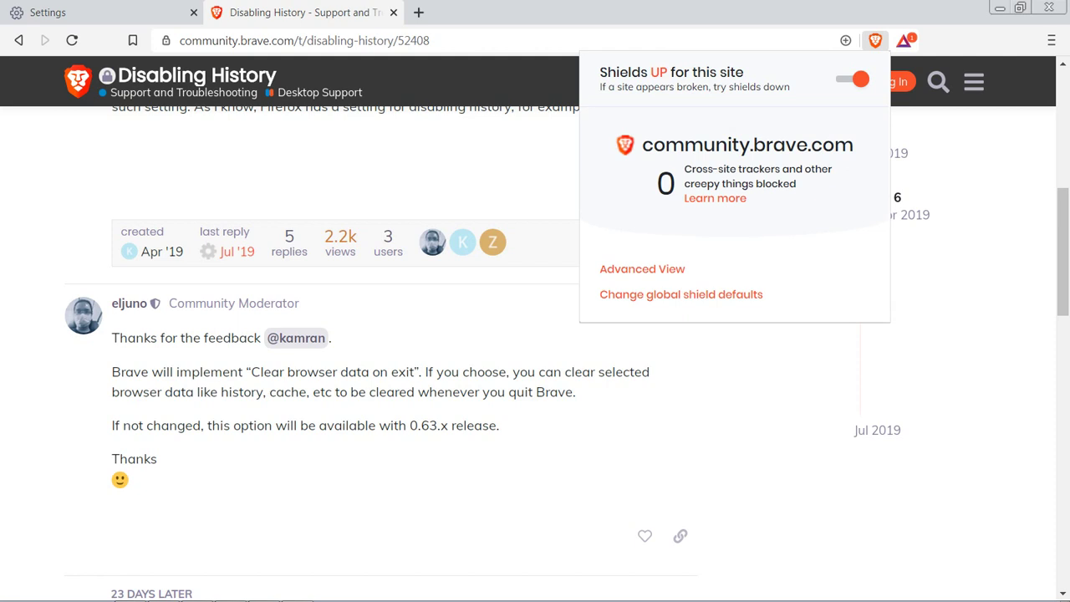
pyautogui.press('Escape')
pyautogui.click(904, 40)
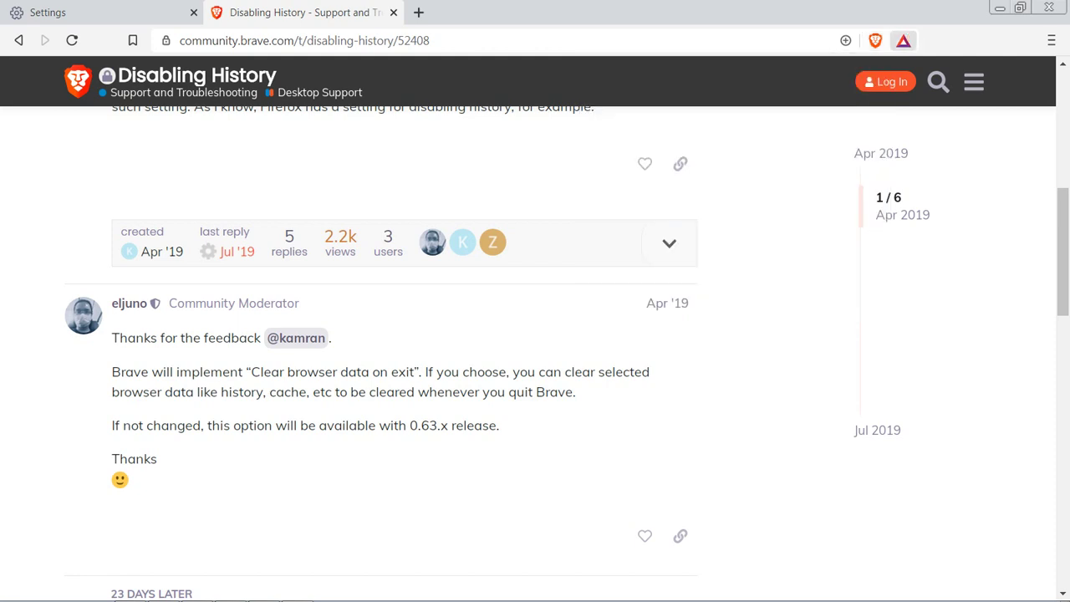
pyautogui.click(904, 40)
pyautogui.click(1052, 40)
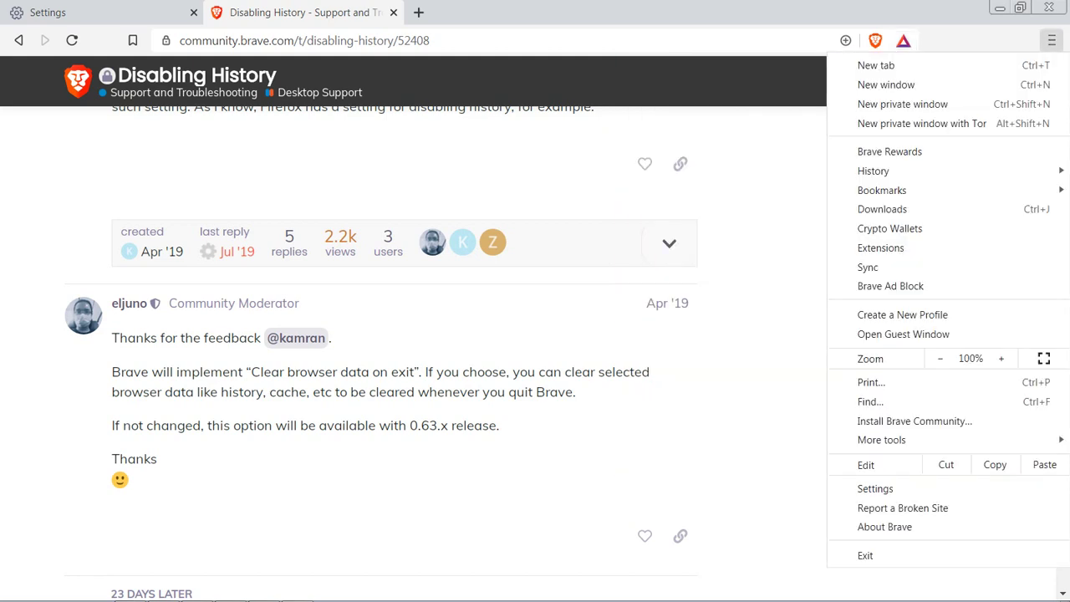
pyautogui.press('Escape')
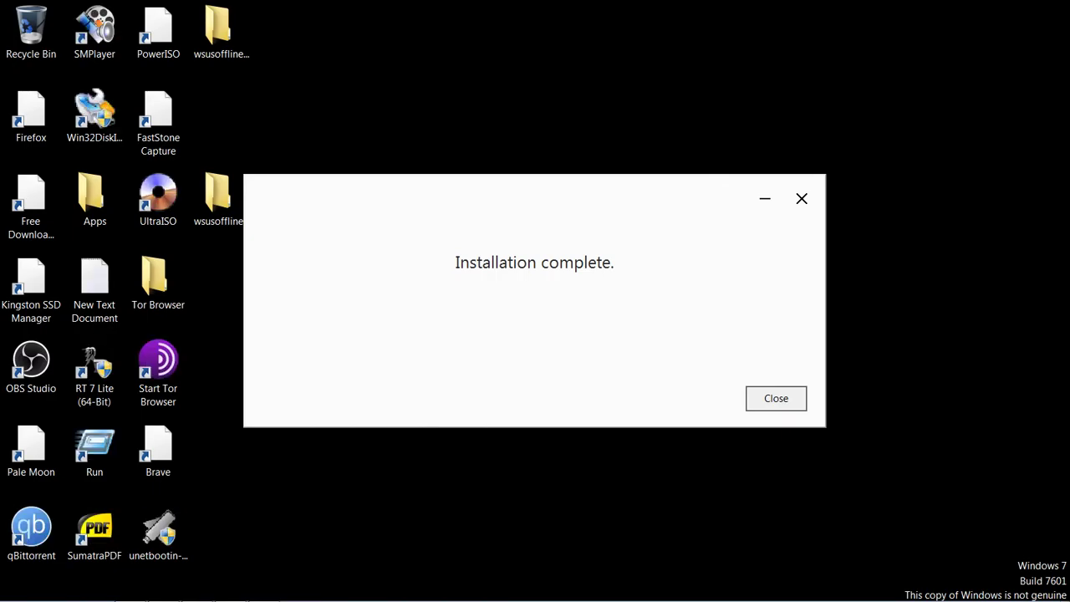
# Close the finished installer window, then relaunch Brave from the desktop with a new tab open.
pyautogui.hotkey('alt', 'F4')
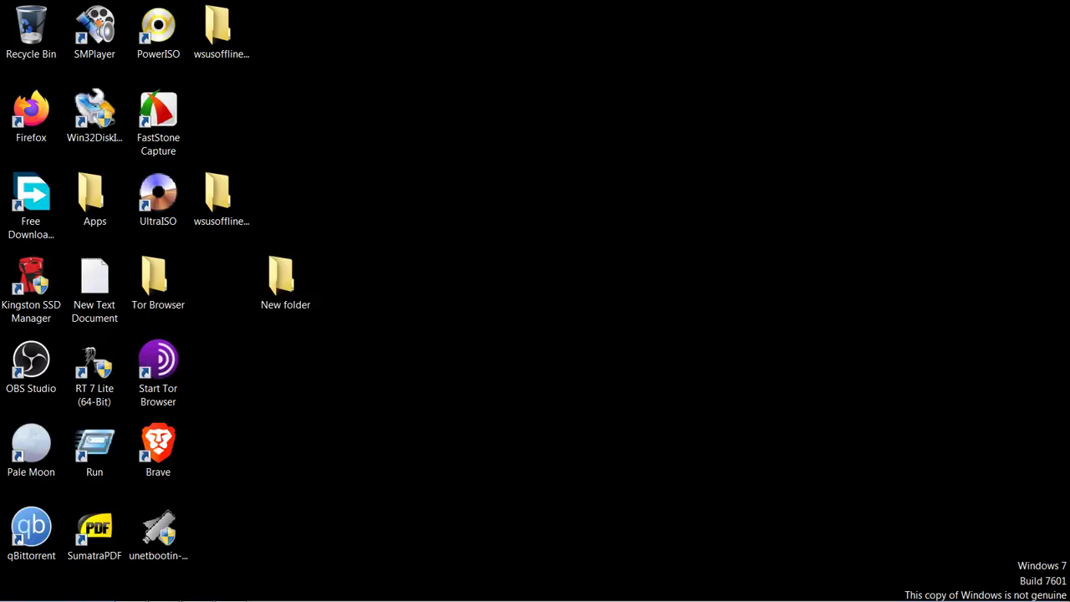
pyautogui.click(158, 450)
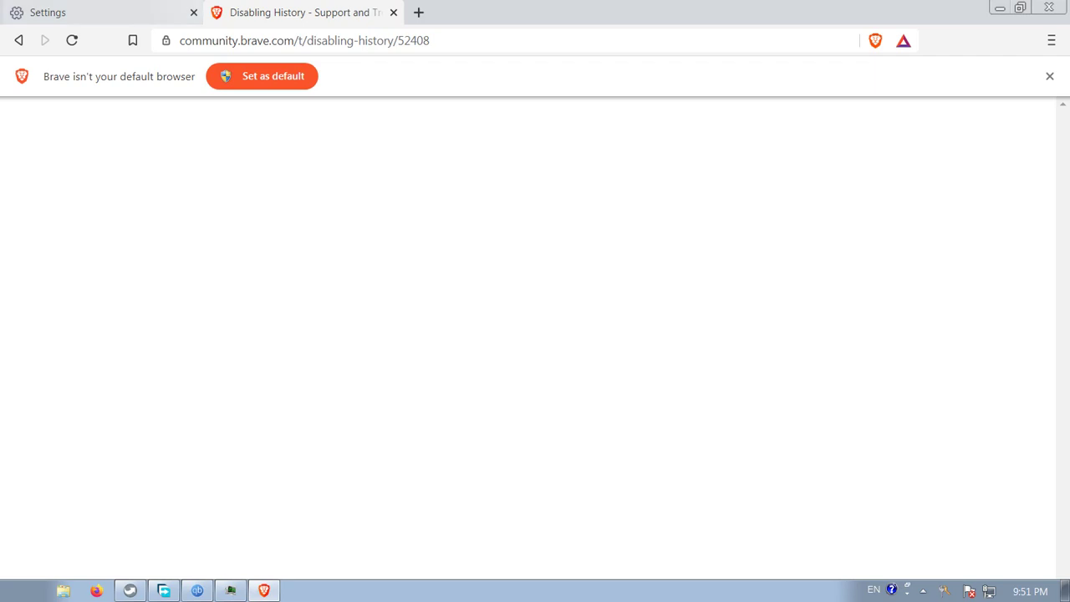
pyautogui.click(419, 12)
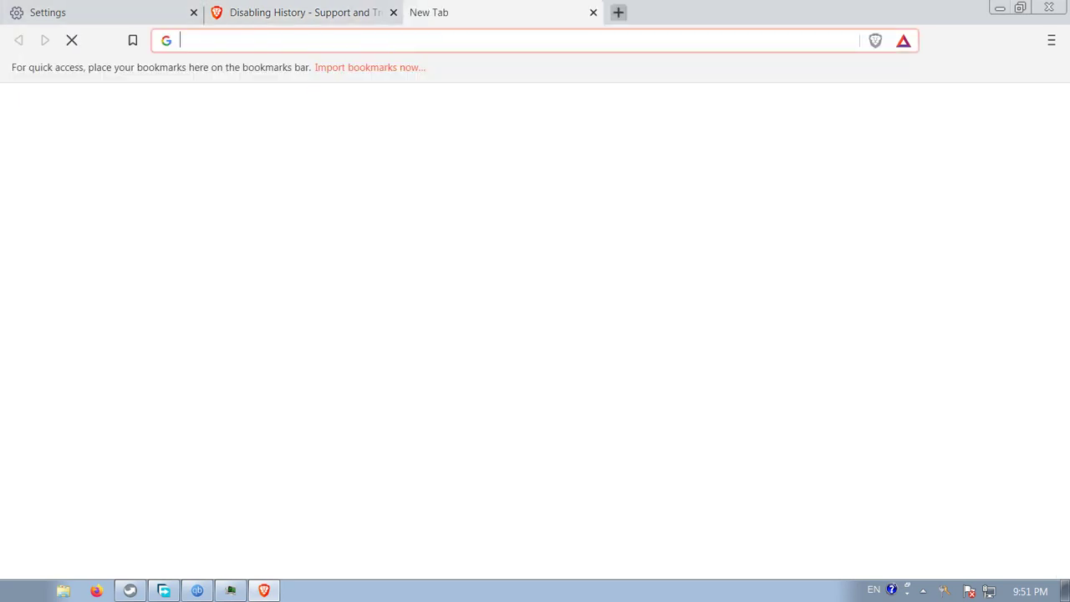
# Check which recent searches the address bar suggests in the new tab.
pyautogui.rightClick(425, 12)
pyautogui.click(189, 40)
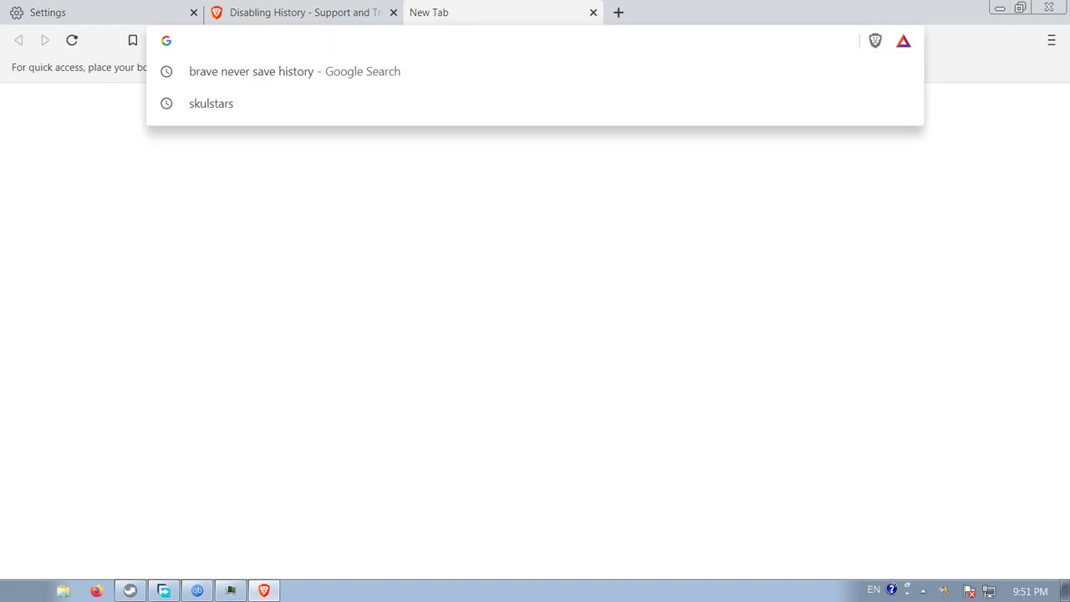
pyautogui.press('Escape')
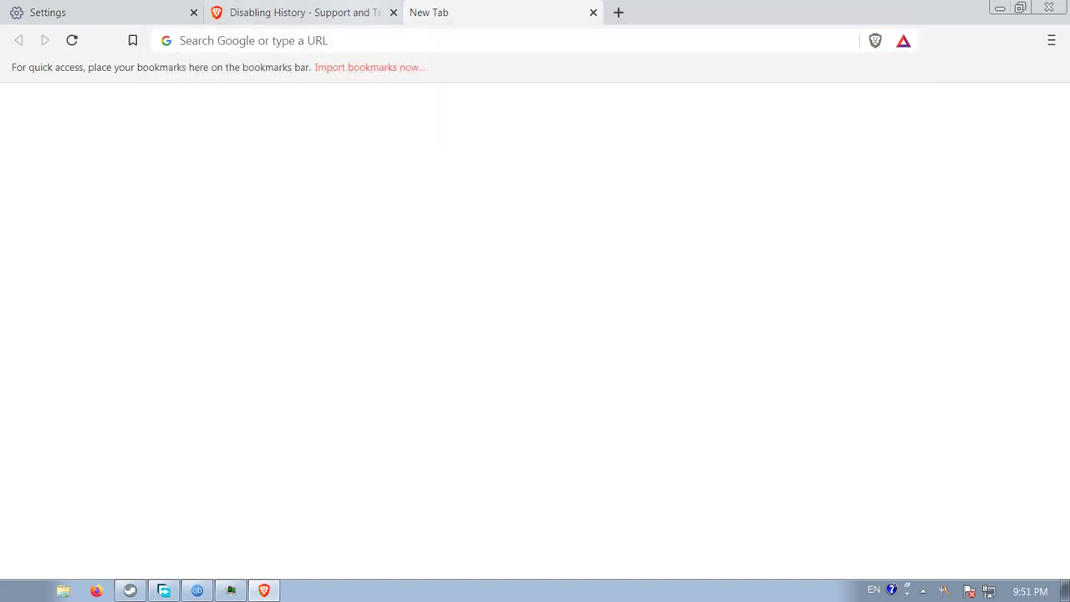
# Read through the whole Disabling History thread, from the announcement down to the suggested topics.
pyautogui.click(351, 12)
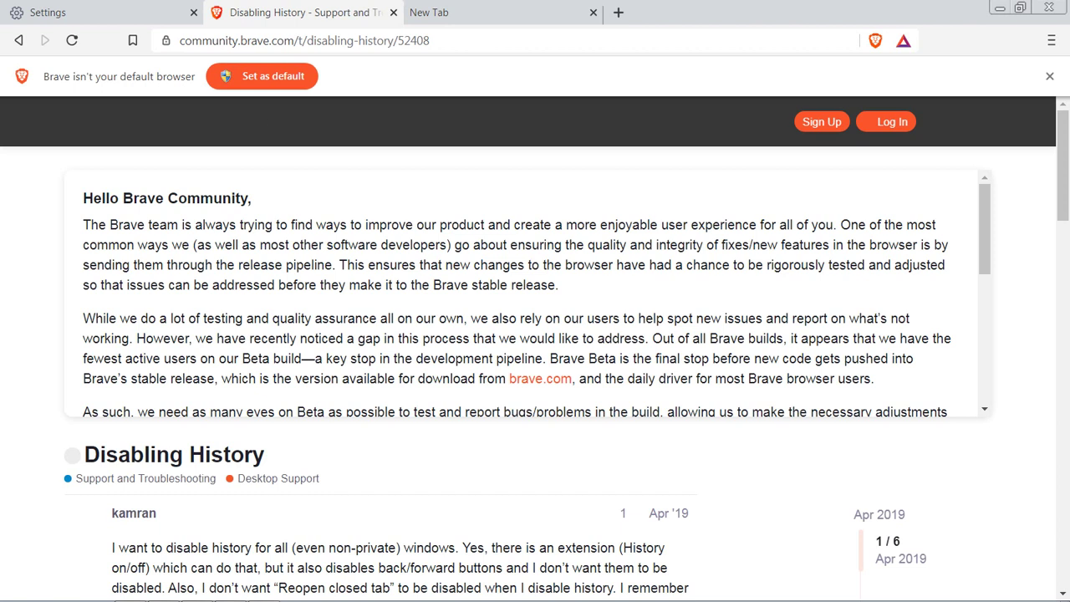
pyautogui.scroll(-3, 528, 292)
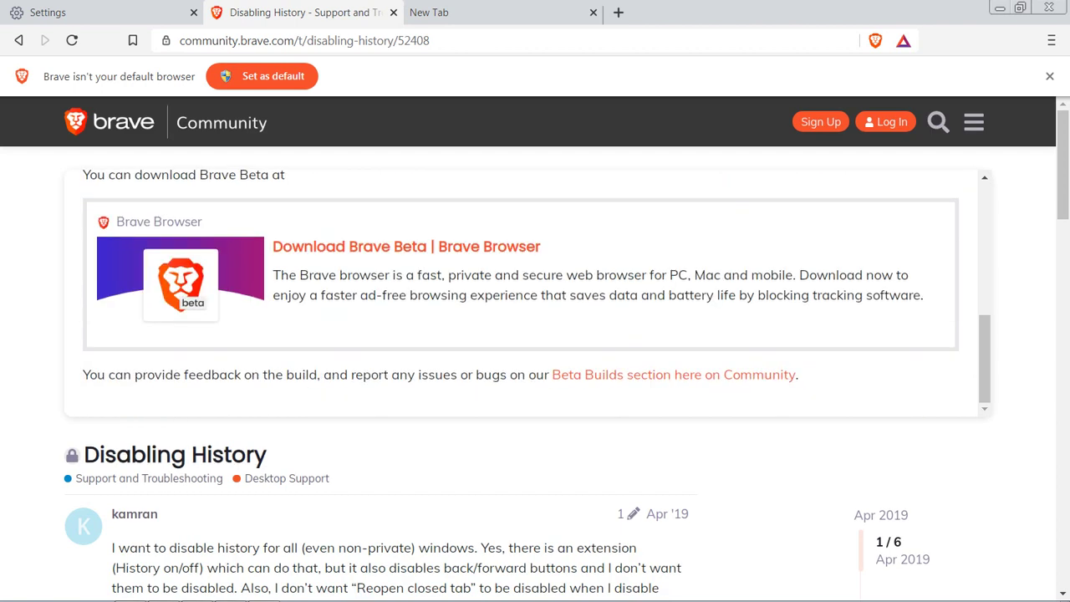
pyautogui.scroll(-3, 535, 368)
pyautogui.scroll(-2, 536, 367)
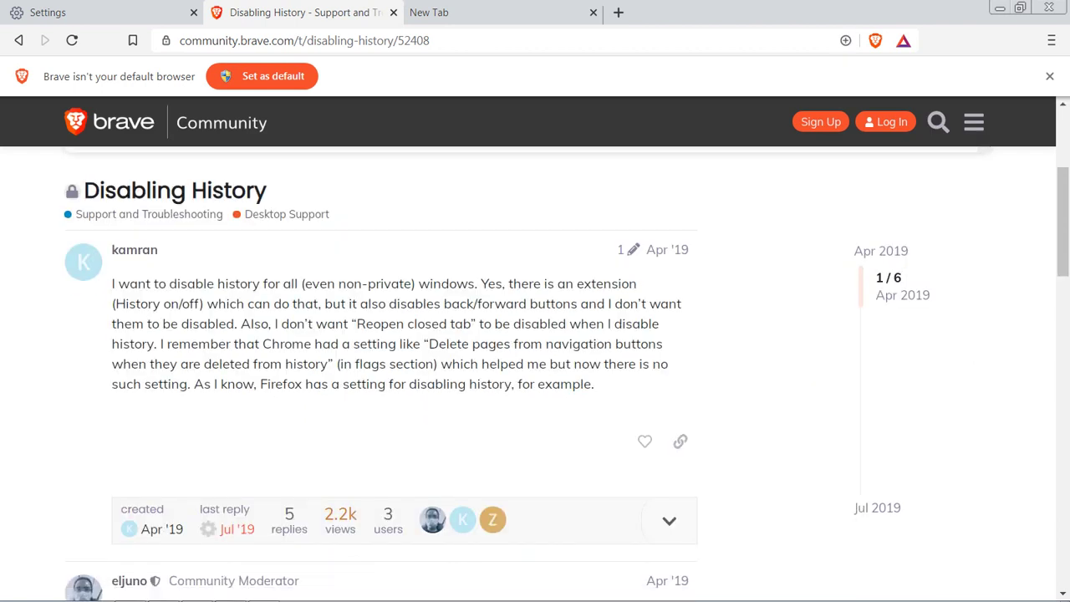
pyautogui.scroll(-3, 535, 368)
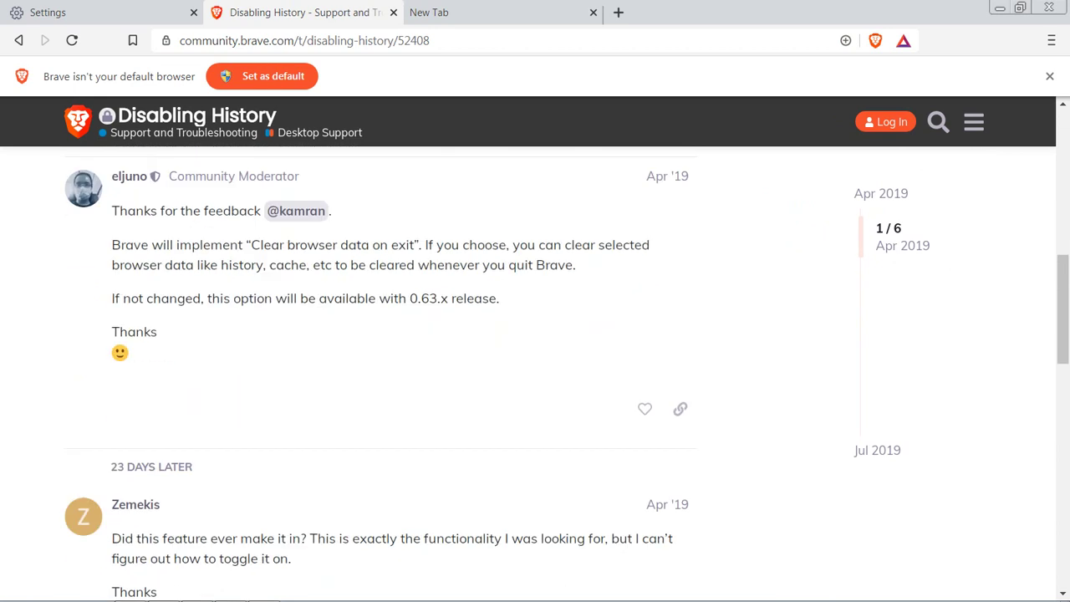
pyautogui.scroll(-1, 535, 368)
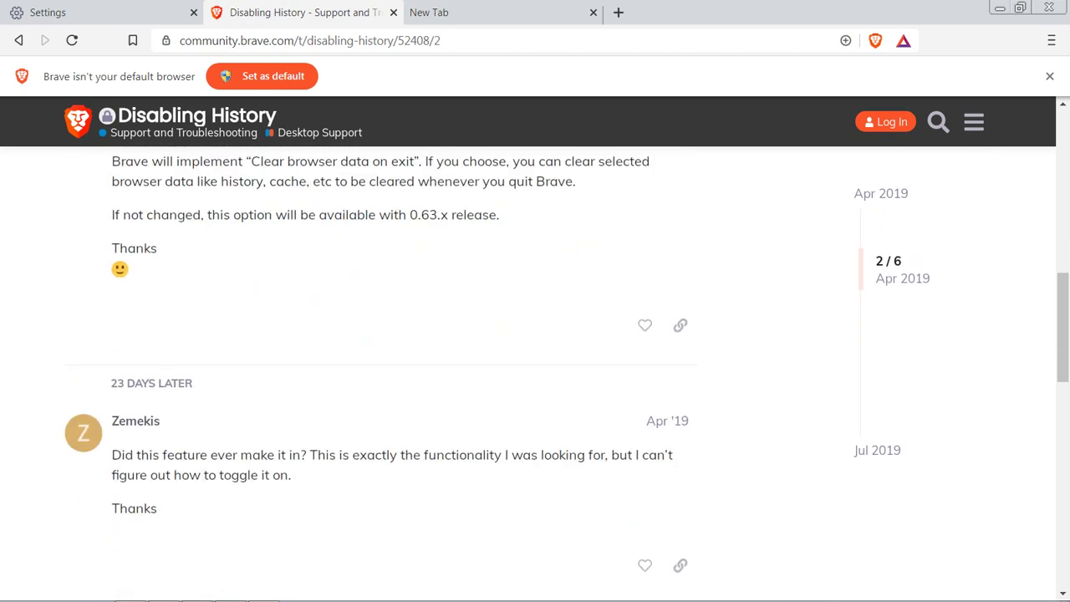
pyautogui.scroll(-3, 535, 368)
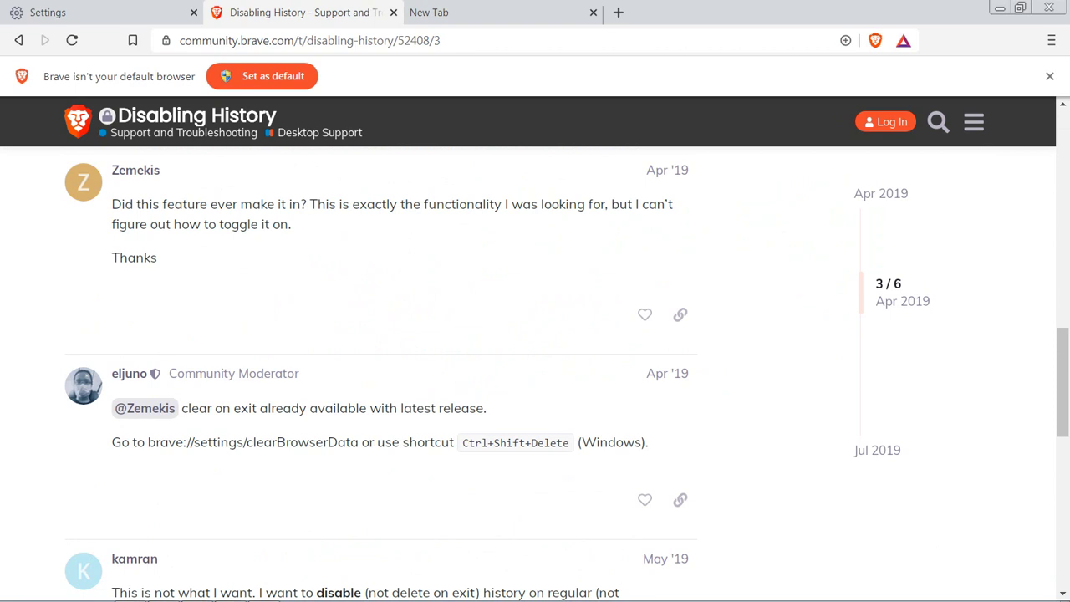
pyautogui.scroll(-2, 535, 368)
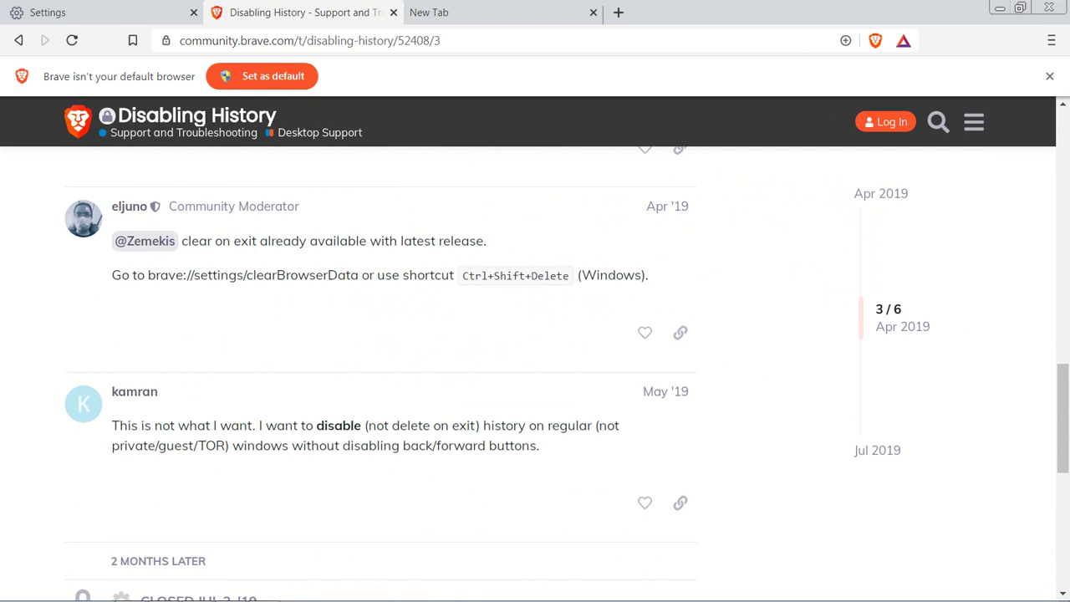
pyautogui.scroll(-5, 536, 368)
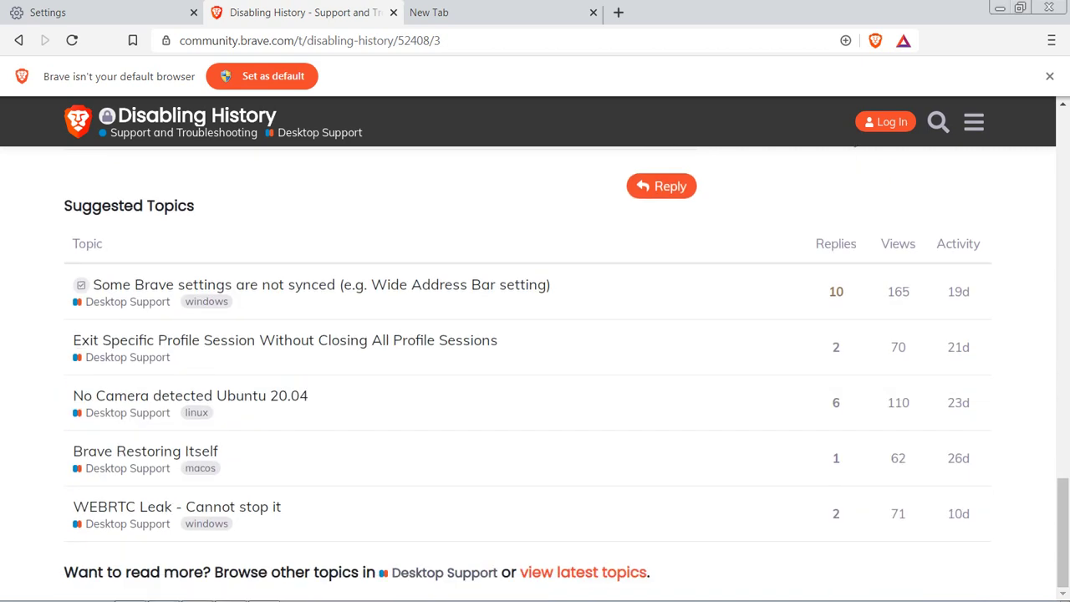
# Reread the thread's replies on clearing data on exit, down to the notice that the topic is closed.
pyautogui.scroll(10, 535, 367)
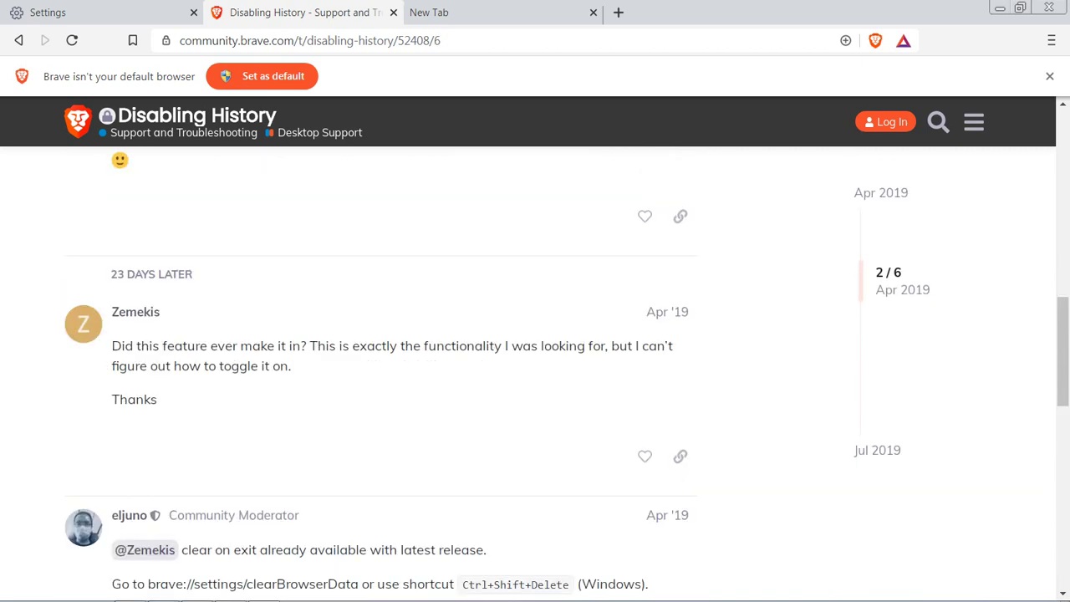
pyautogui.scroll(10, 535, 368)
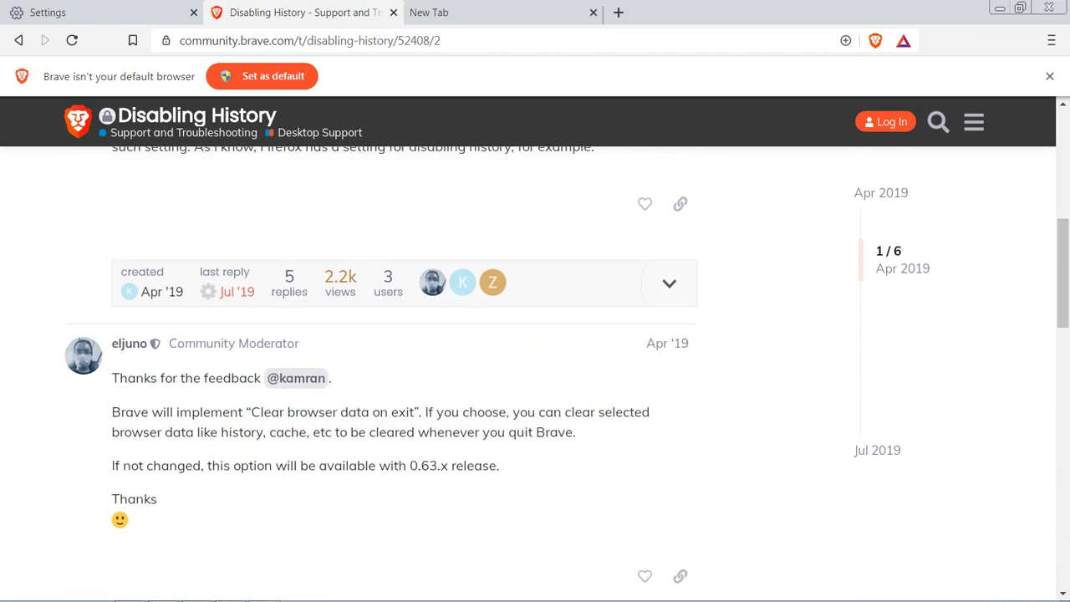
pyautogui.scroll(-4, 535, 368)
pyautogui.scroll(-4, 535, 368)
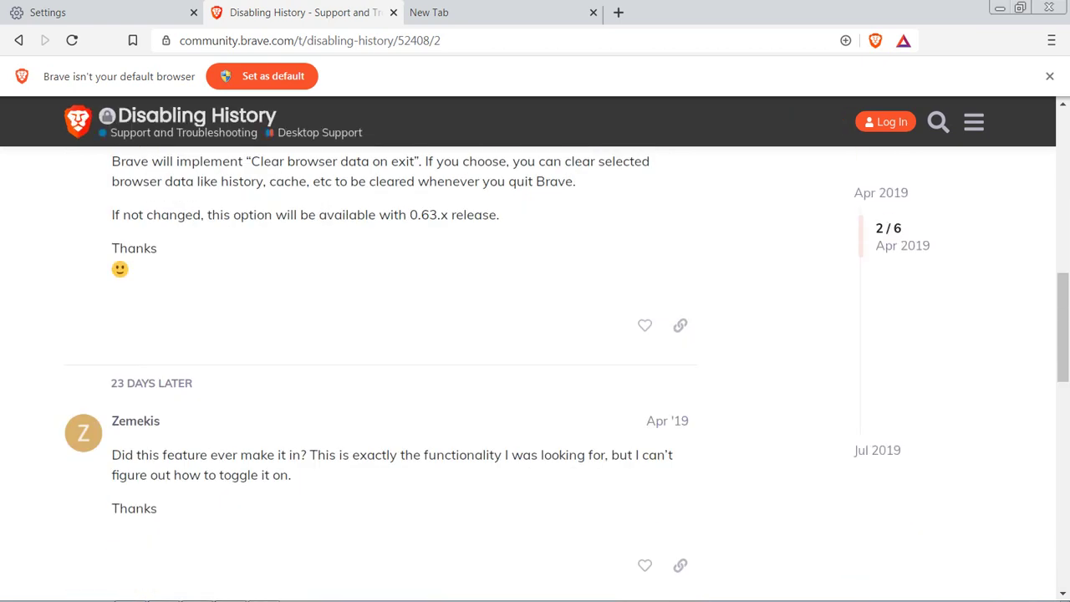
pyautogui.scroll(2, 535, 368)
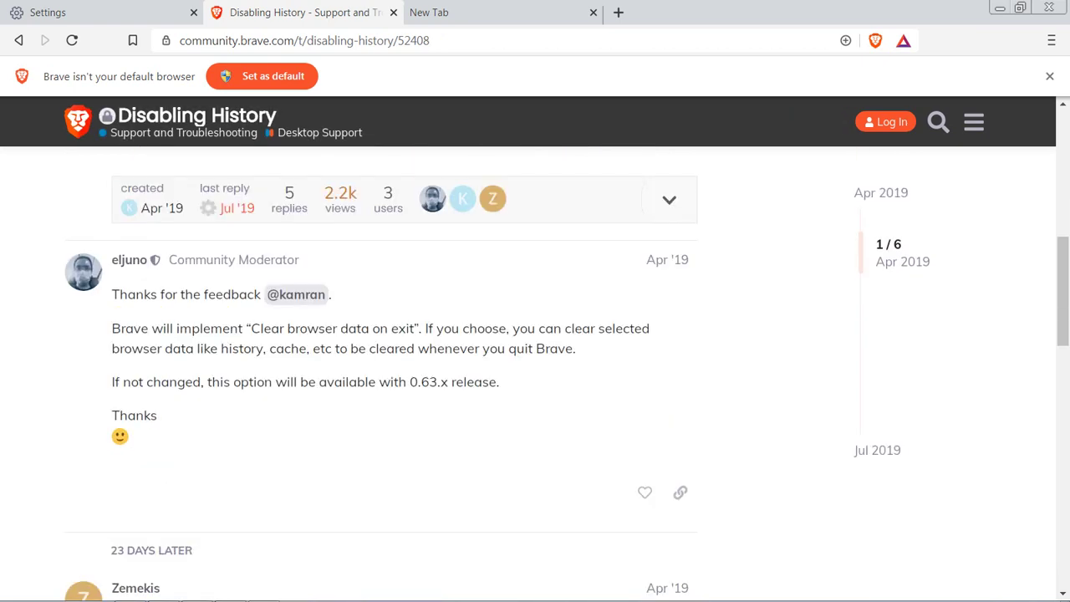
pyautogui.scroll(-7, 535, 368)
pyautogui.scroll(-2, 535, 368)
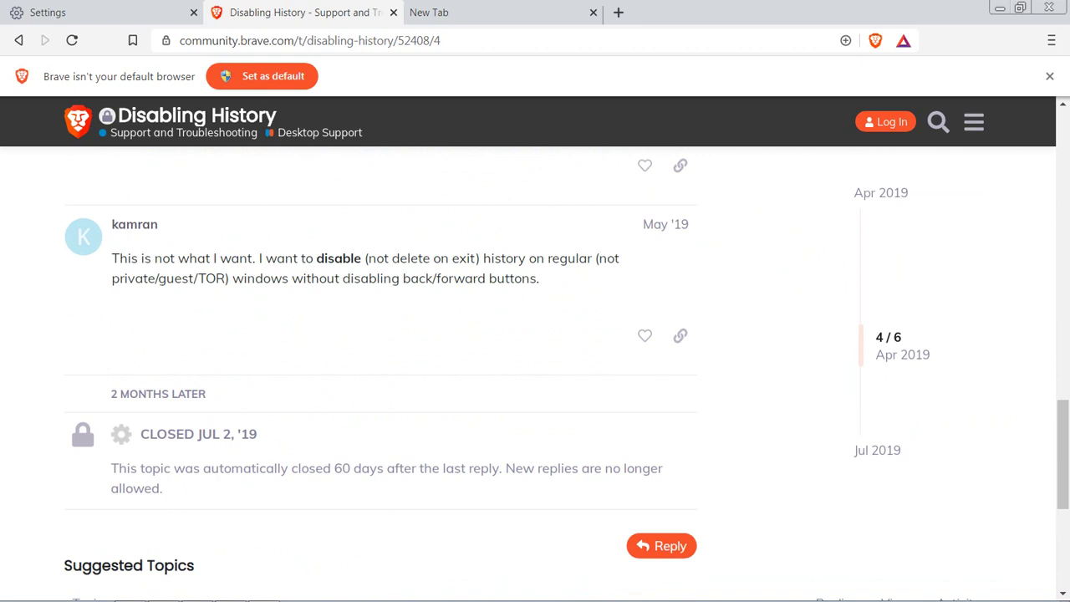
# Set Brave to clear every listed data type on exit, including browsing history, cookies, cached files, passwords and autofill data, and save.
pyautogui.hotkey('ctrl', 'shift', 'Delete')
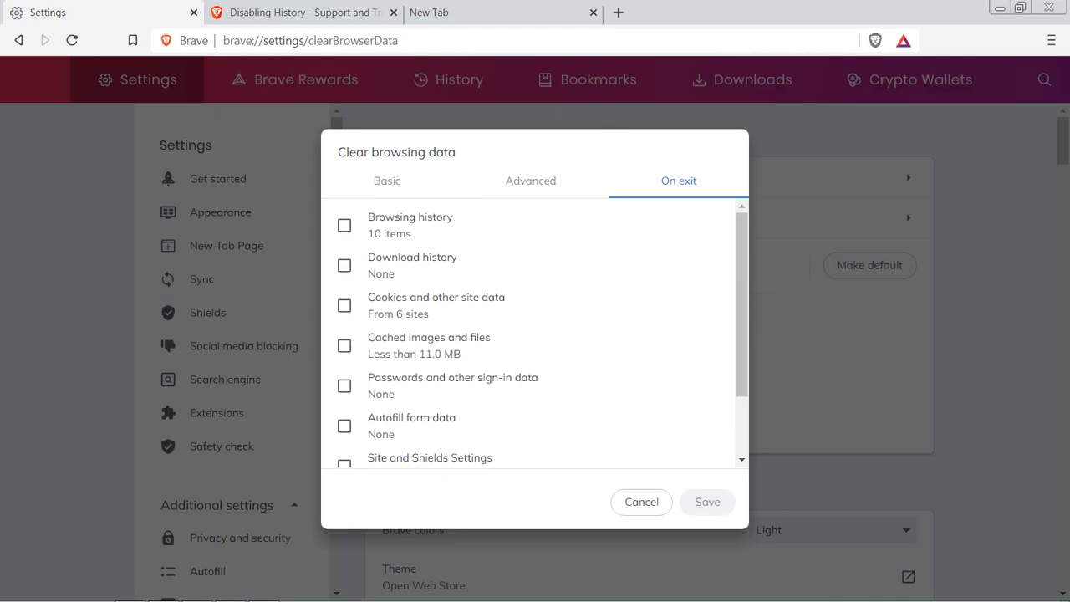
pyautogui.click(344, 225)
pyautogui.click(344, 266)
pyautogui.click(345, 305)
pyautogui.click(344, 345)
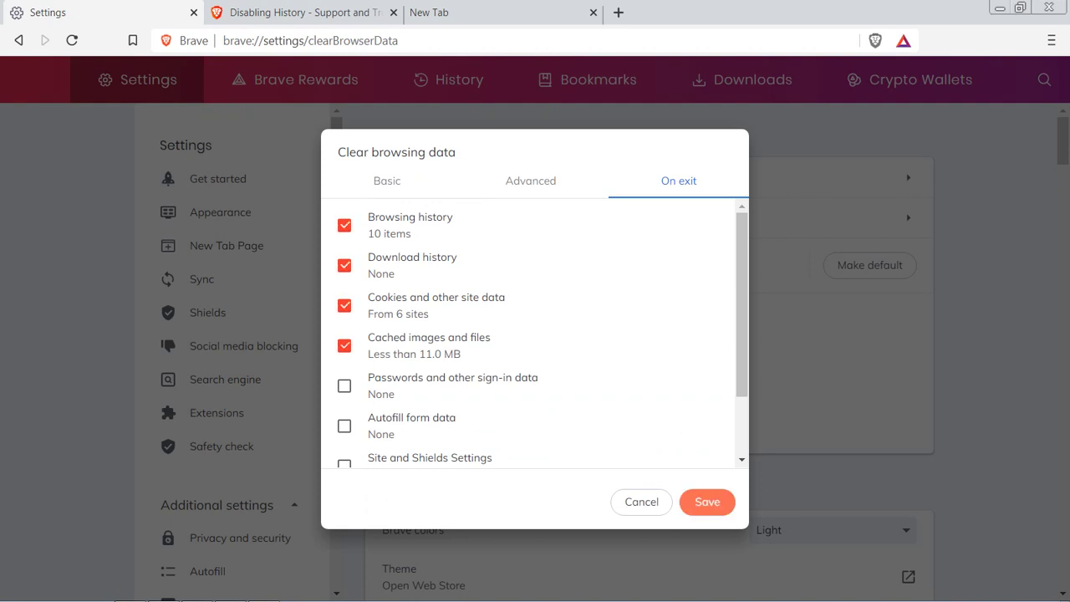
pyautogui.click(344, 386)
pyautogui.click(344, 426)
pyautogui.scroll(-2, 535, 334)
pyautogui.click(344, 382)
pyautogui.click(343, 423)
pyautogui.click(708, 502)
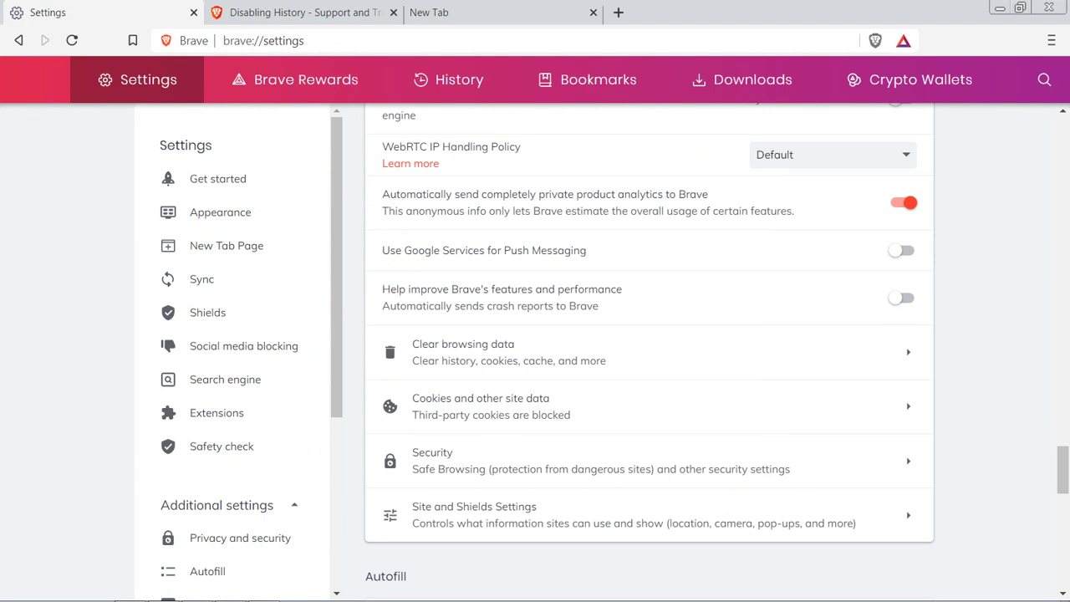
# Look back through the settings from Privacy and security up to the Sync and Shields sections.
pyautogui.scroll(-1, 649, 351)
pyautogui.scroll(3, 649, 351)
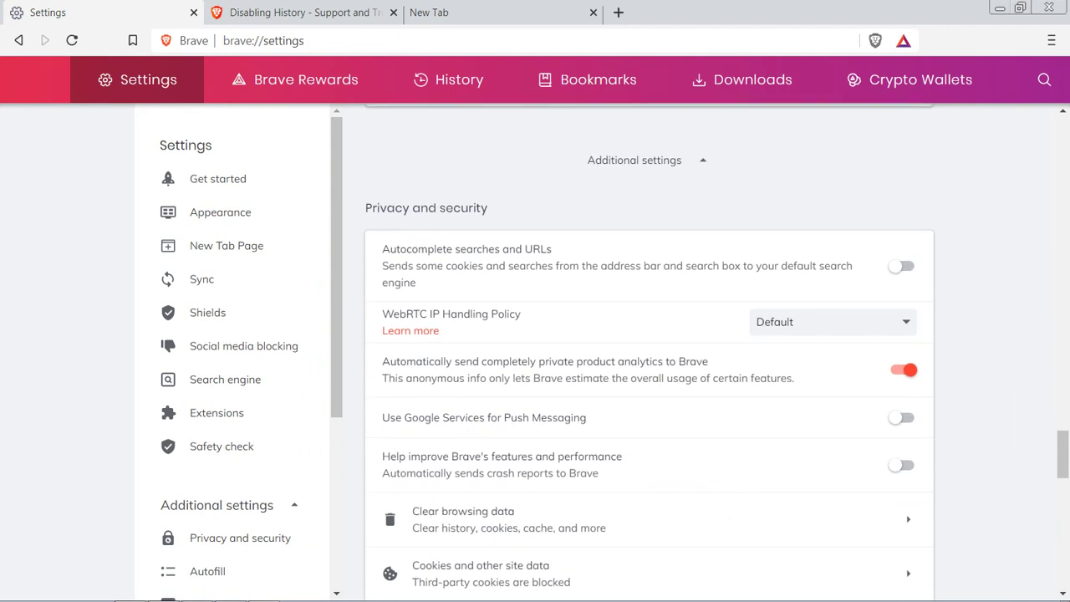
pyautogui.scroll(10, 649, 351)
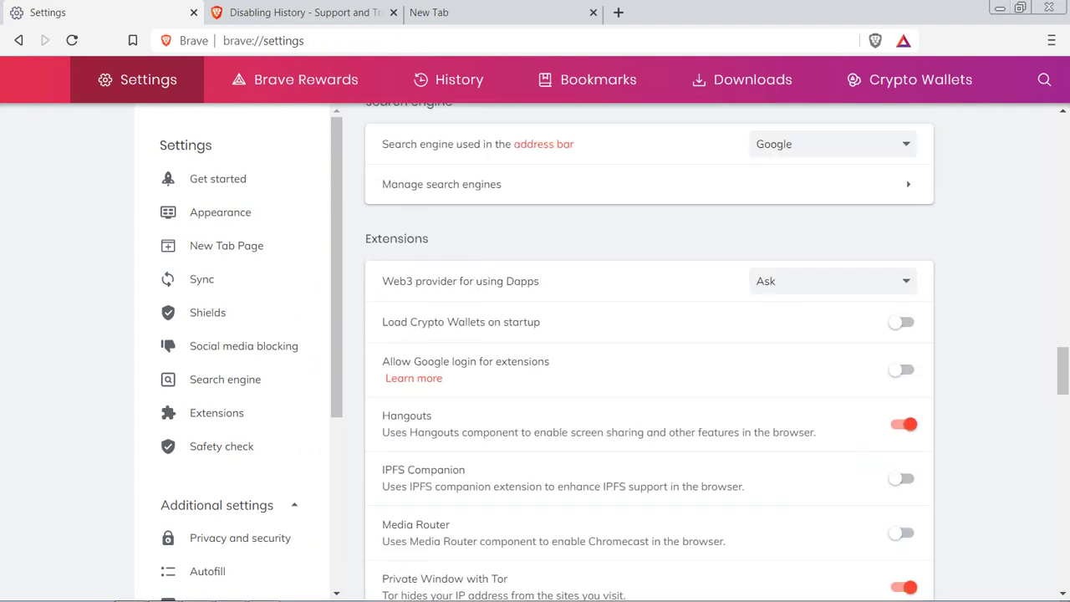
pyautogui.scroll(8, 649, 351)
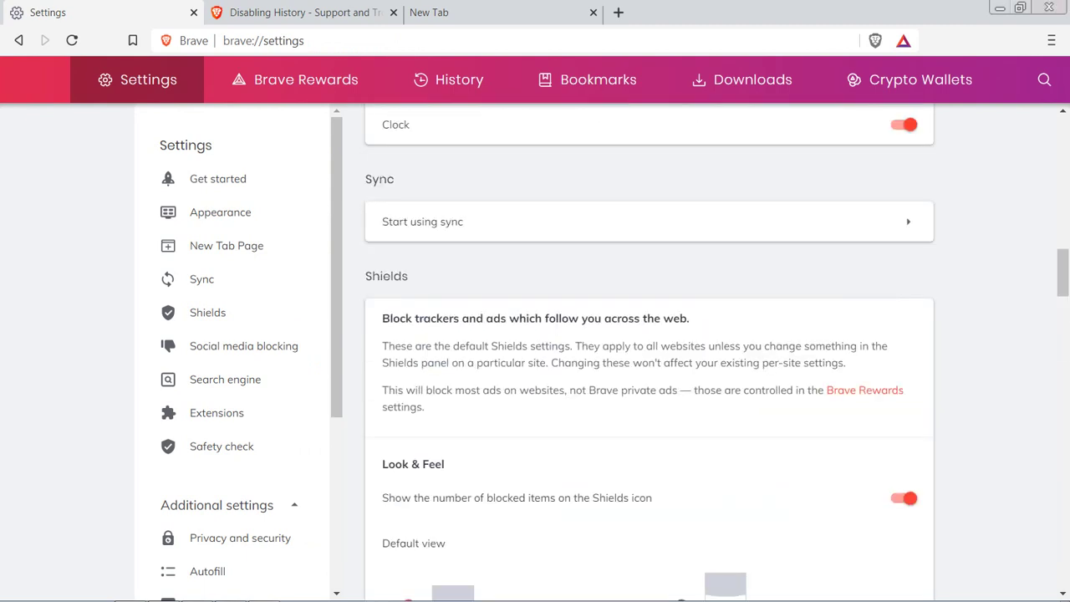
# Restart Brave and check the restored Disabling History and New Tab pages.
pyautogui.click(1050, 8)
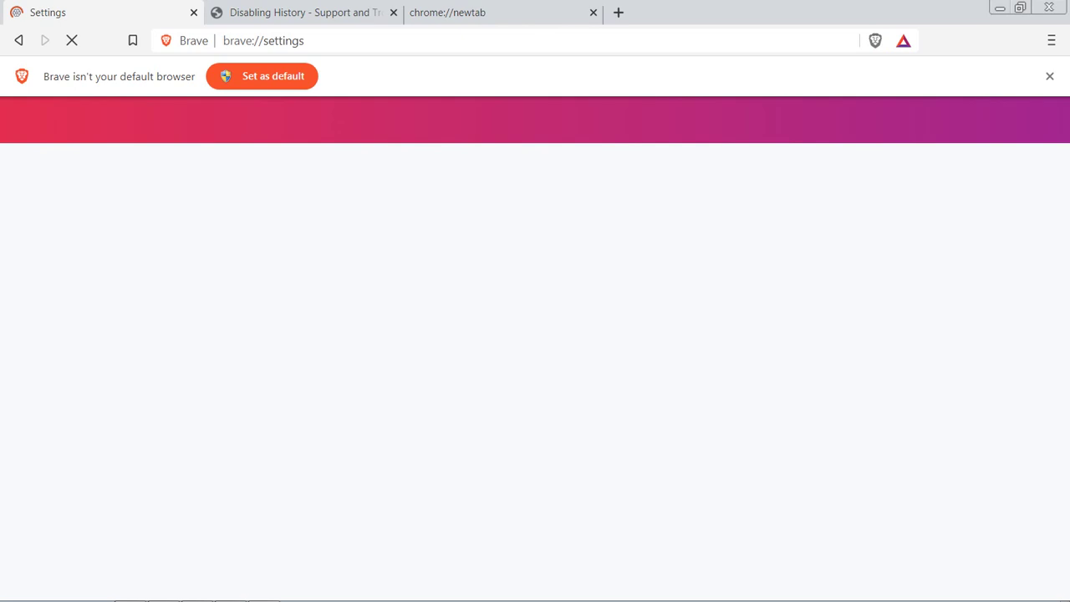
pyautogui.click(351, 12)
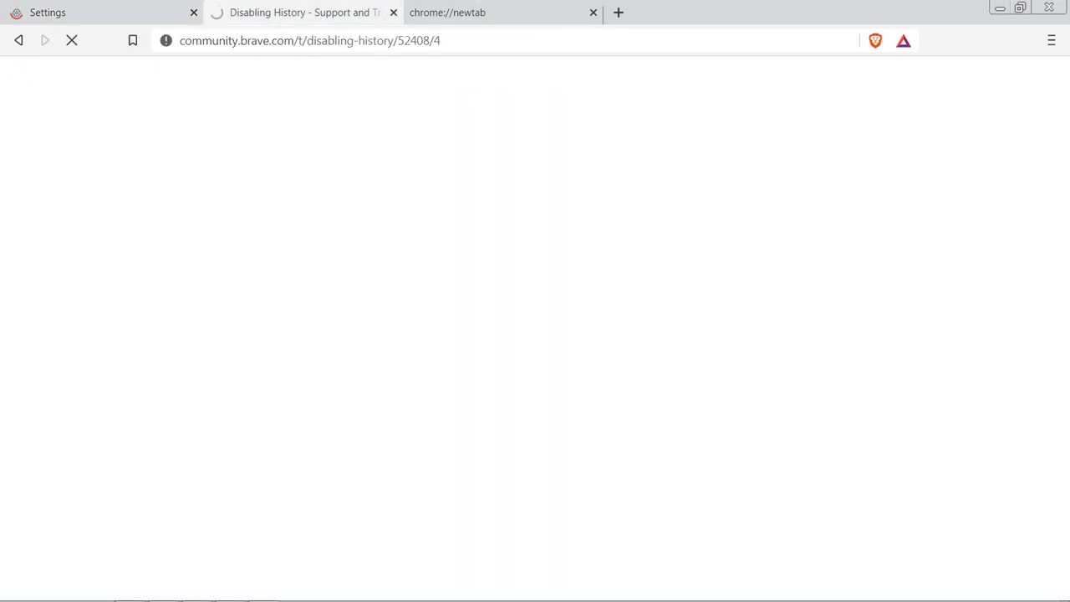
pyautogui.hotkey('ctrl', 'Tab')
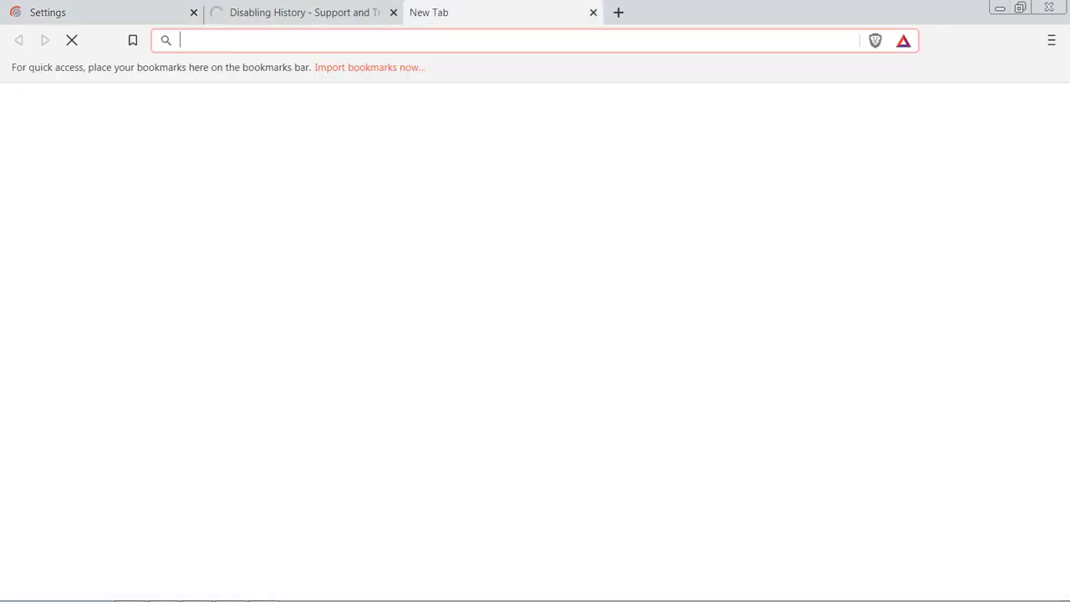
# Enter "sku" in the new tab's address bar to check its suggestions for browsing history, and clear the text.
pyautogui.write('s')
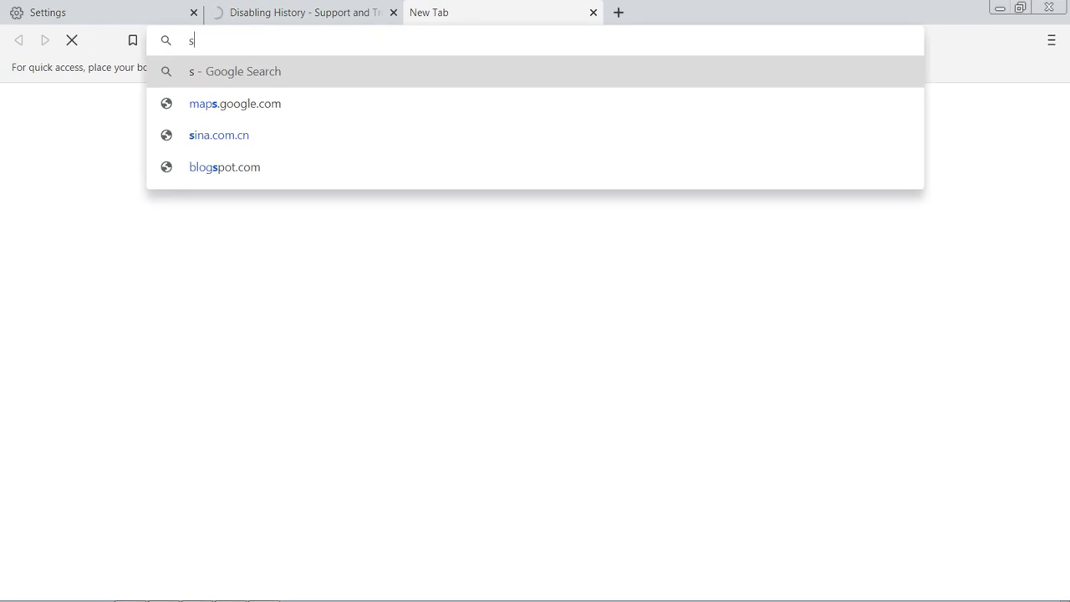
pyautogui.write('kul')
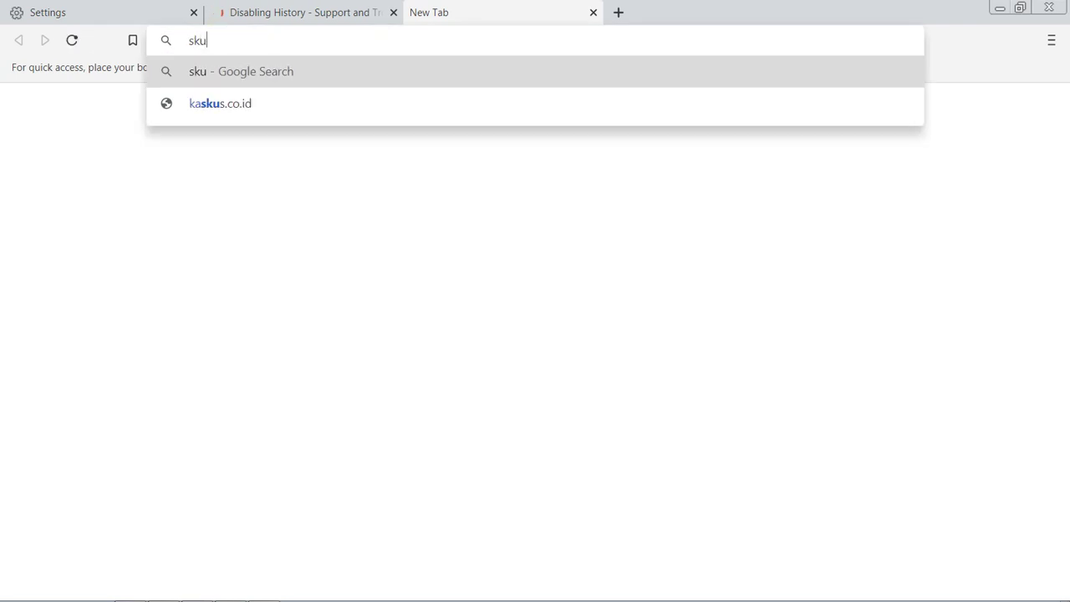
pyautogui.press('BackSpace')
pyautogui.press('BackSpace')
pyautogui.press('BackSpace')
pyautogui.press('BackSpace')
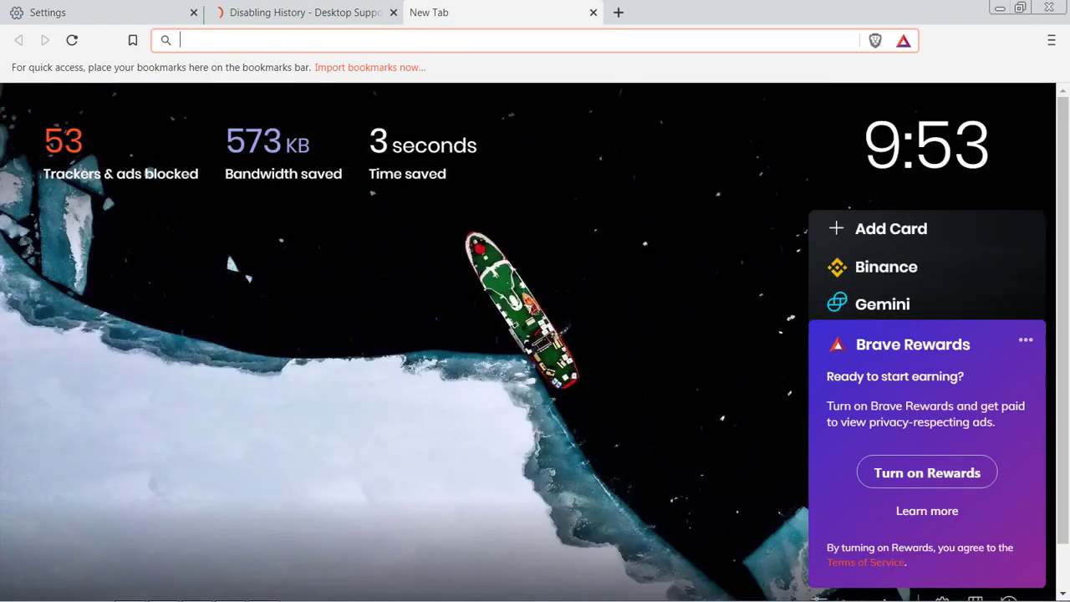
# Review the data types selected for clearing on exit, down to Hosted app data, and close the dialog without changes.
pyautogui.hotkey('ctrl', 'shift', 'Delete')
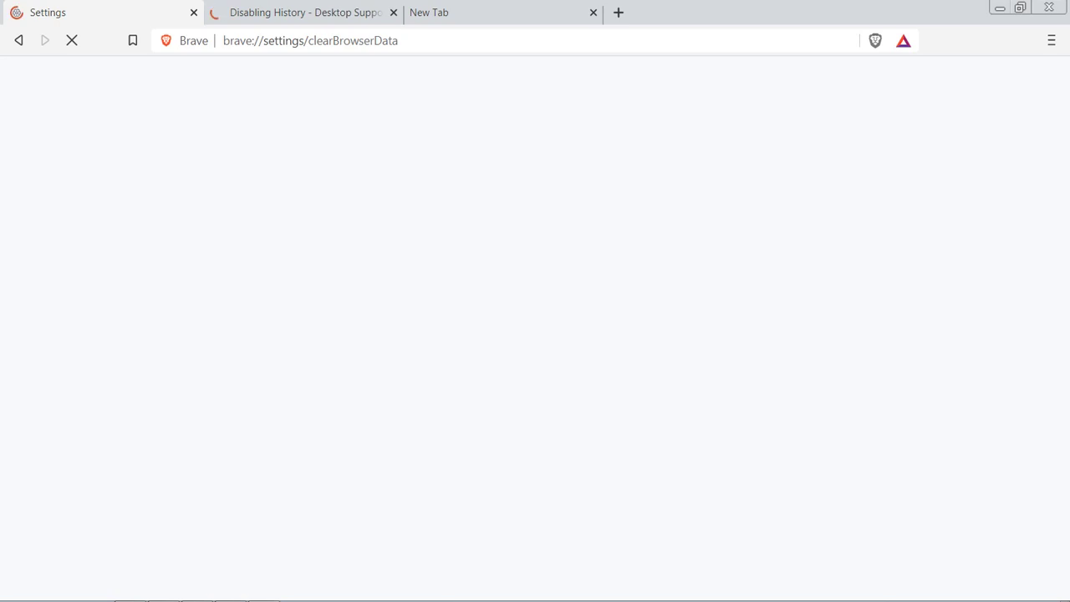
pyautogui.click(312, 12)
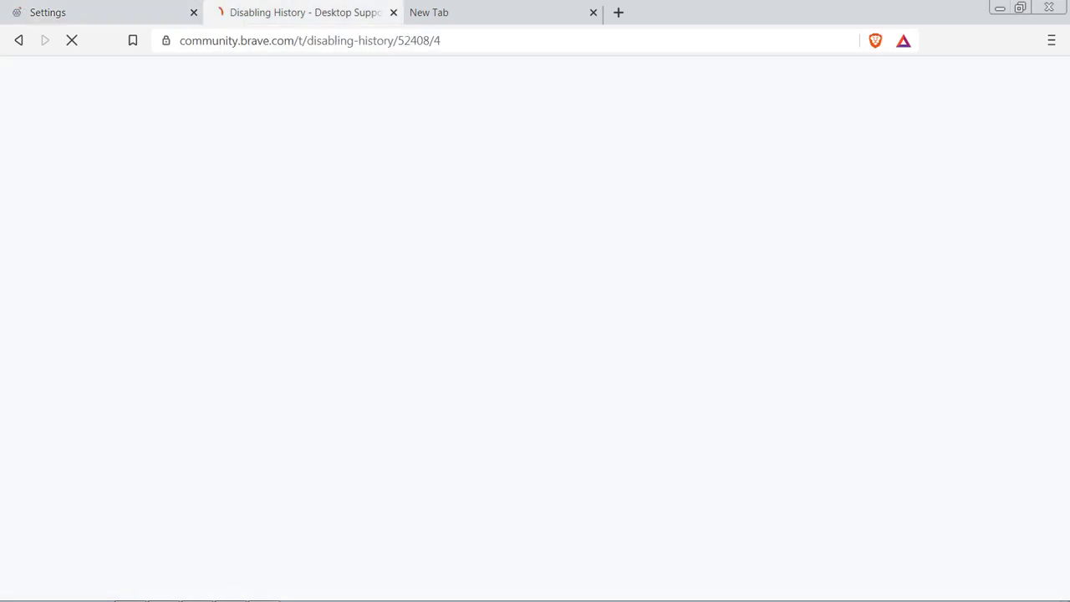
pyautogui.click(128, 13)
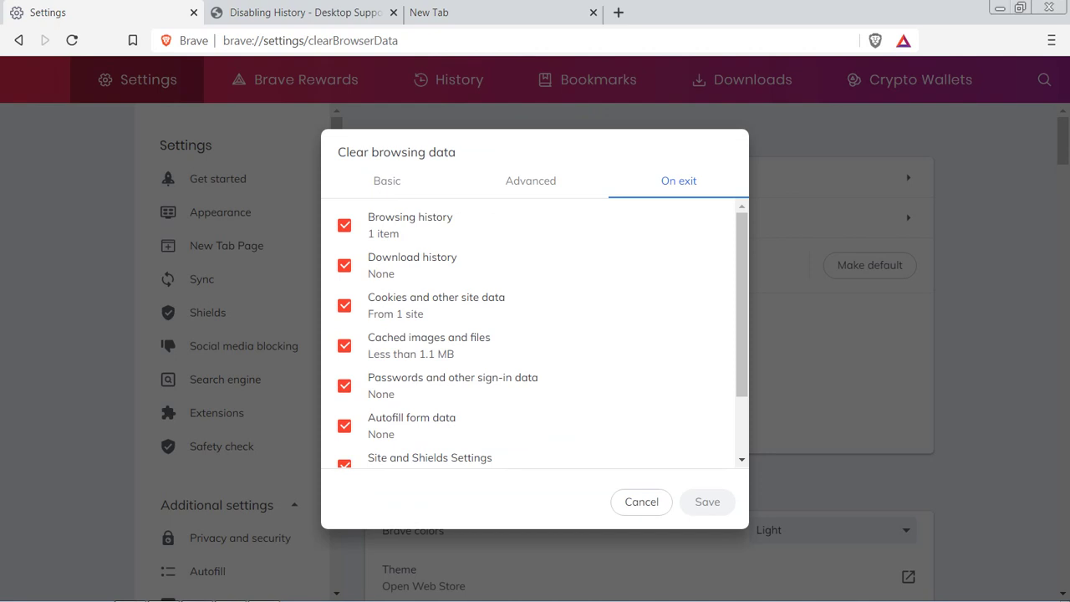
pyautogui.scroll(-2, 535, 335)
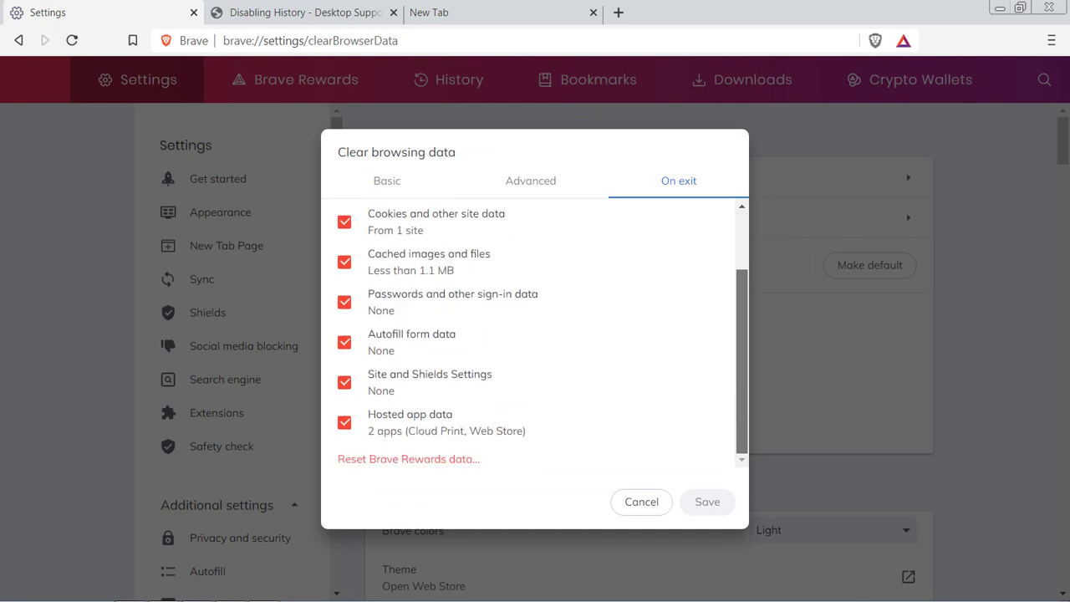
pyautogui.click(641, 502)
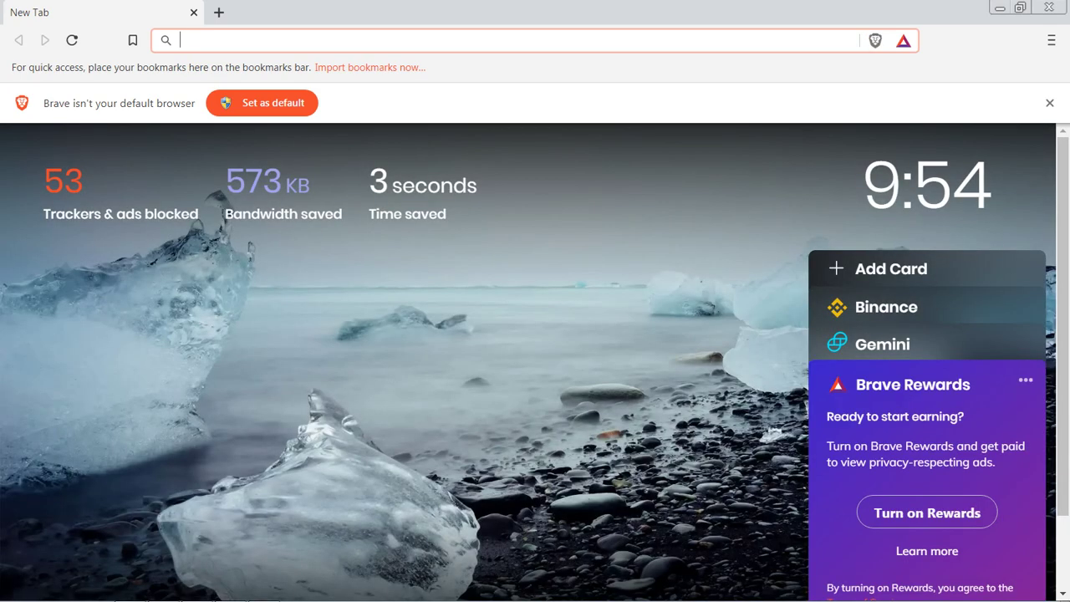
# Open another new tab, check the address bar's suggestions for "sk", and clear the text.
pyautogui.click(220, 13)
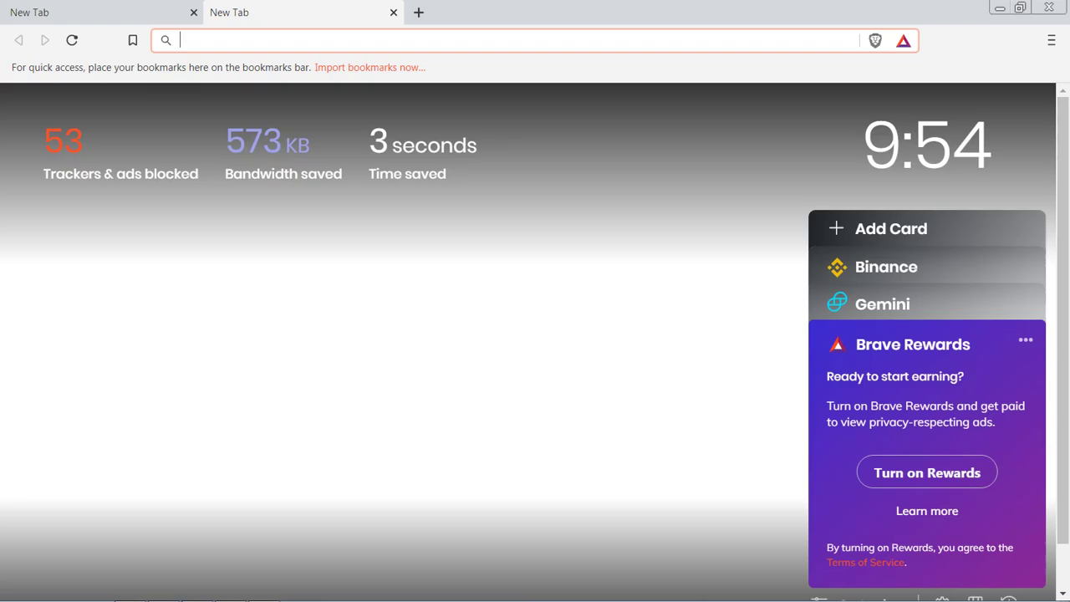
pyautogui.write('sk')
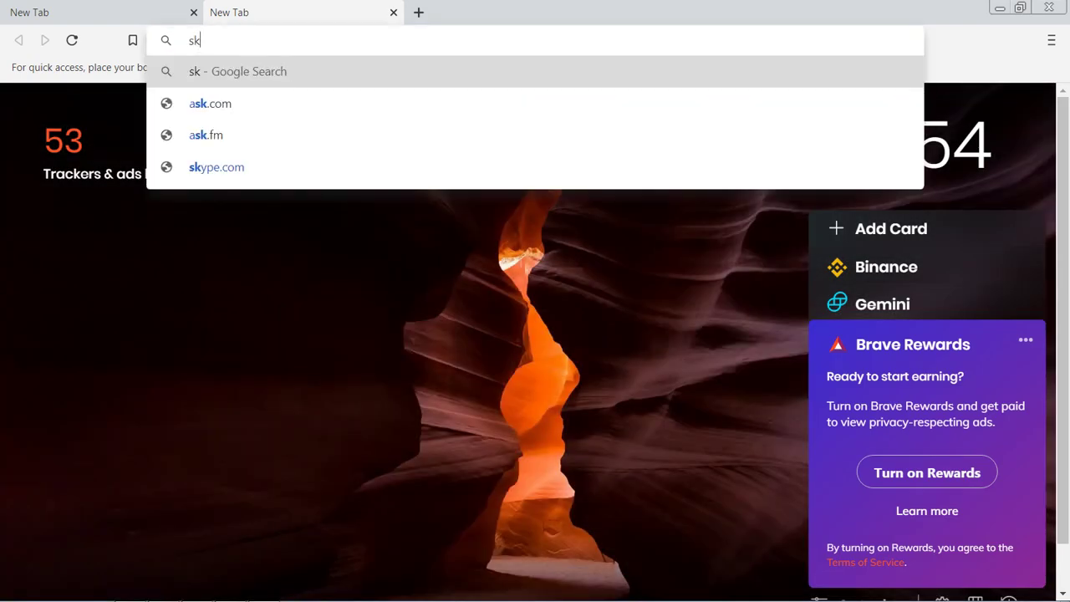
pyautogui.press('BackSpace')
pyautogui.press('BackSpace')
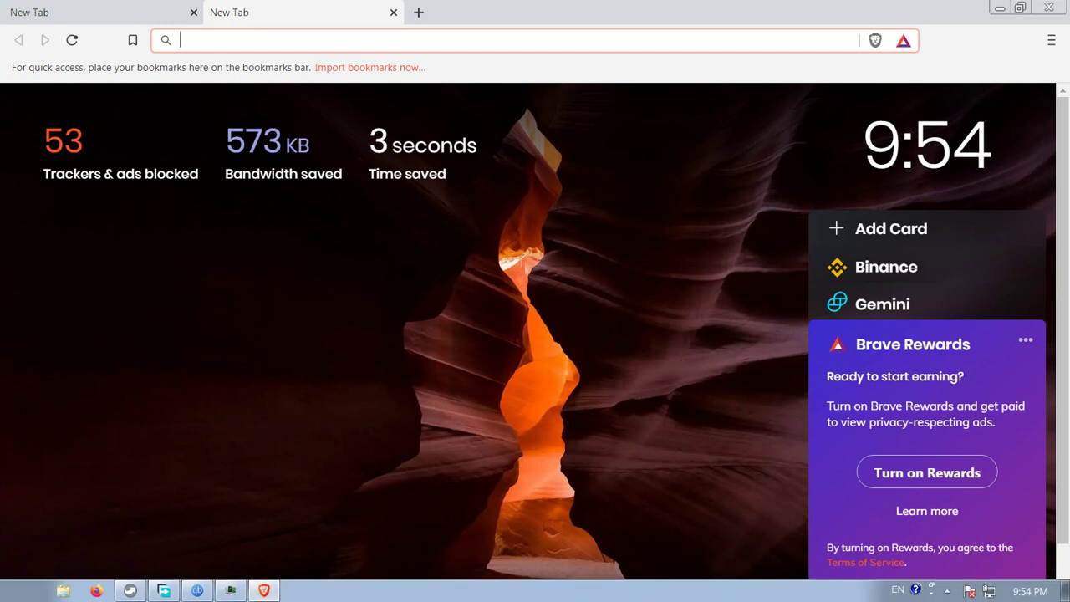
pyautogui.click(948, 591)
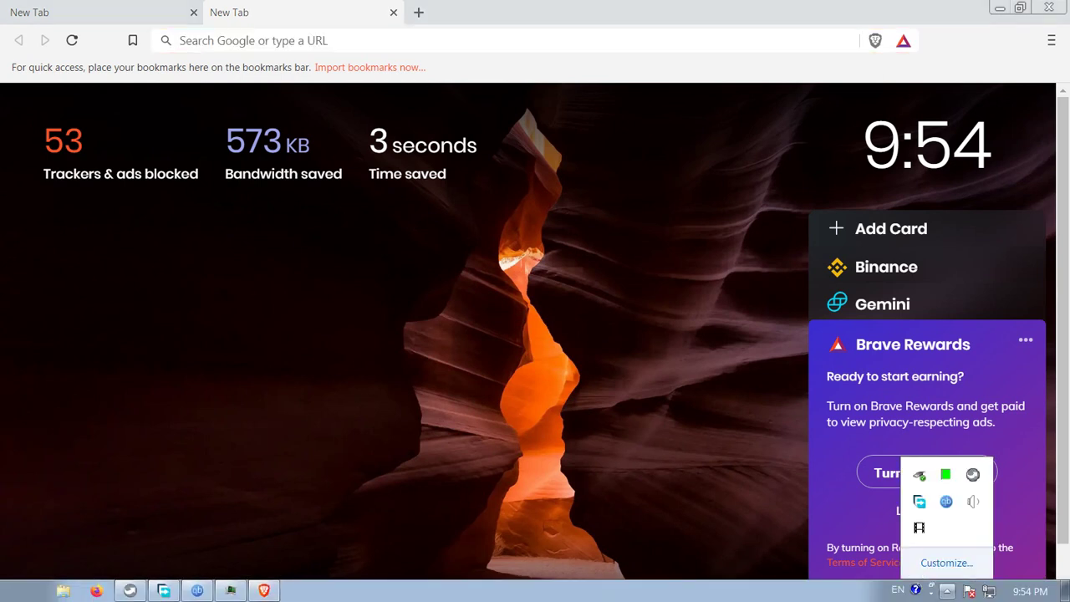